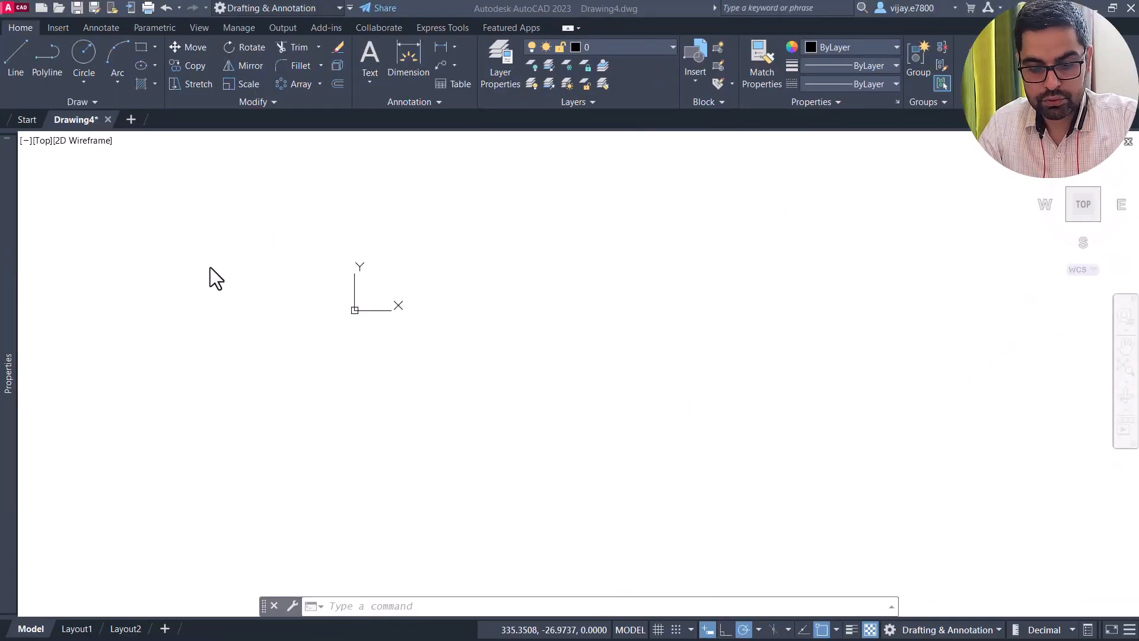
pyautogui.click(246, 247)
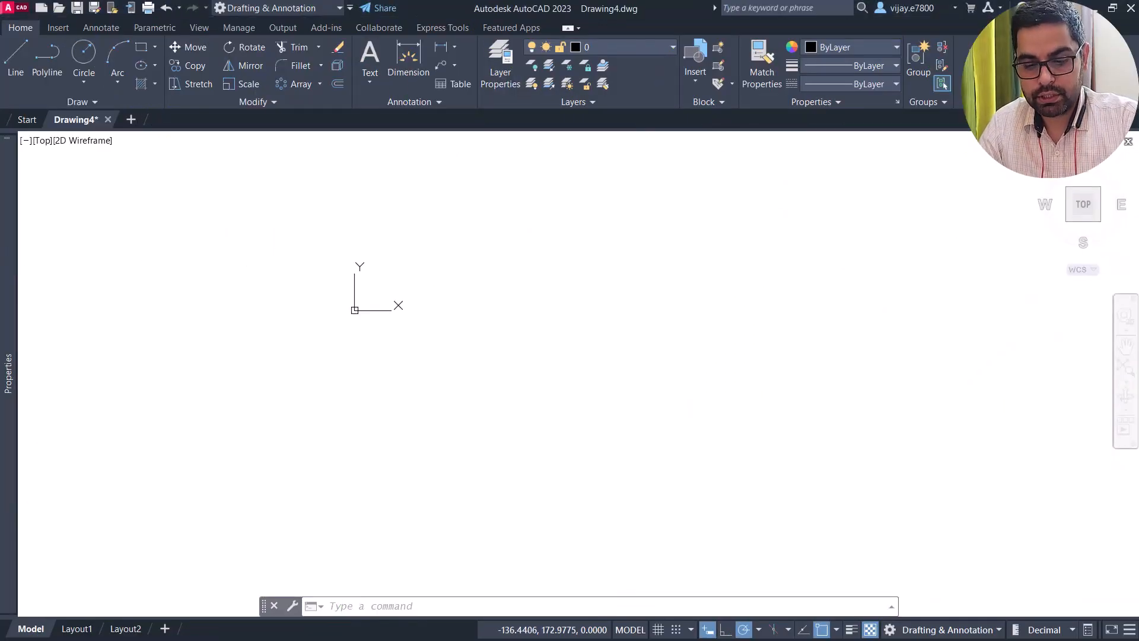
pyautogui.moveTo(190, 220)
pyautogui.mouseDown()
pyautogui.moveTo(323, 249)
pyautogui.moveTo(257, 244)
pyautogui.mouseUp()
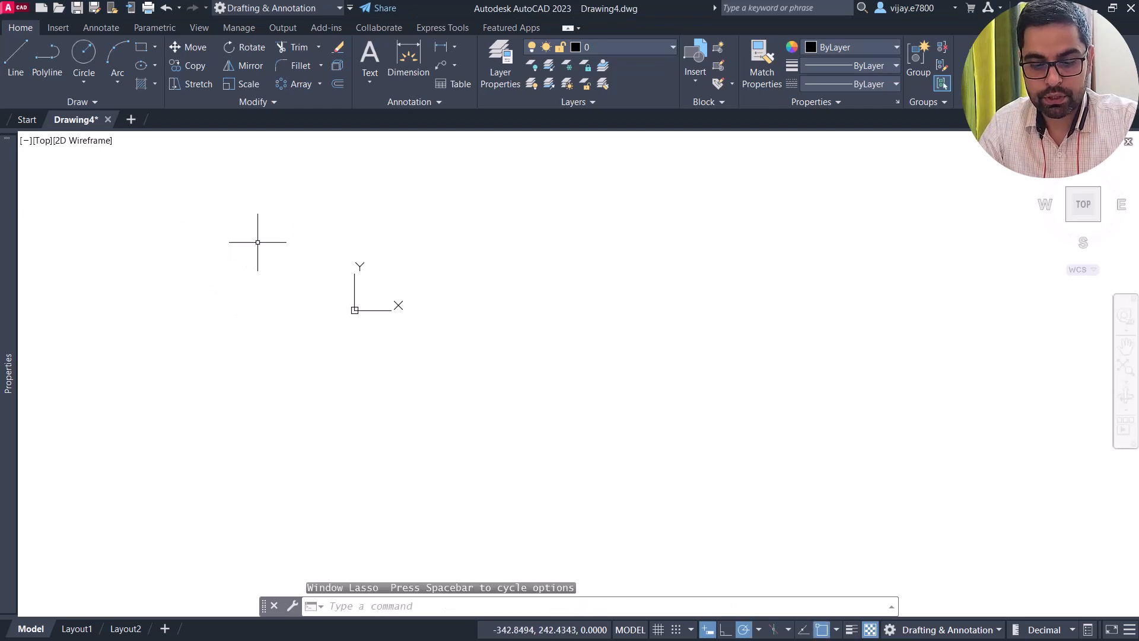
pyautogui.scroll(2, 185, 219)
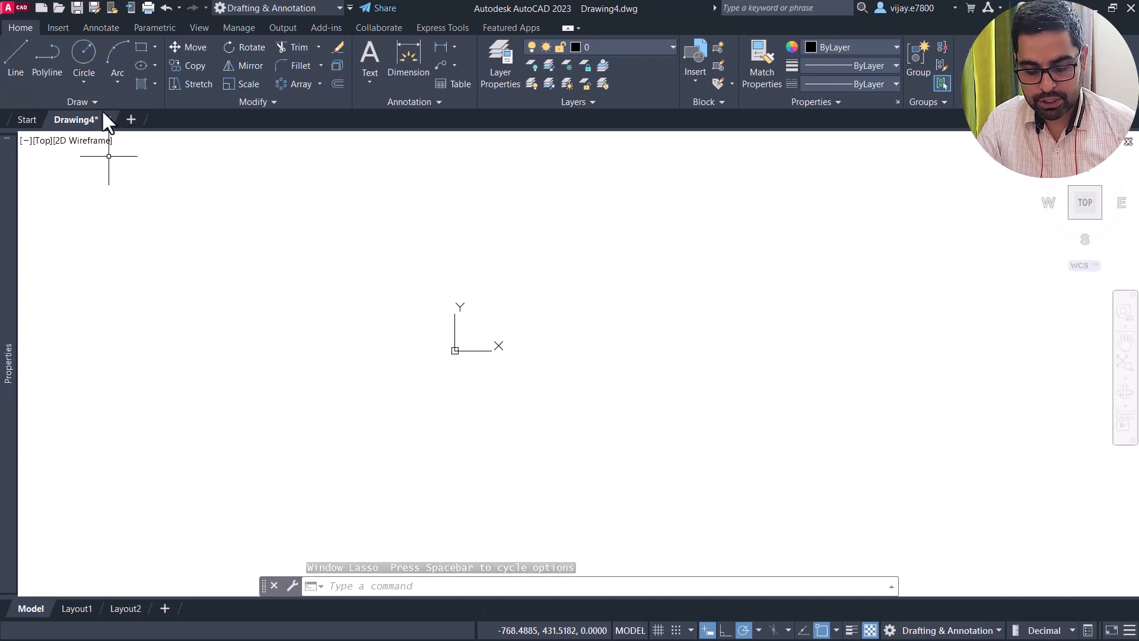
# - Draw a circle of radius 28 centred on the origin 0,0
pyautogui.write('c')
pyautogui.press('Return')
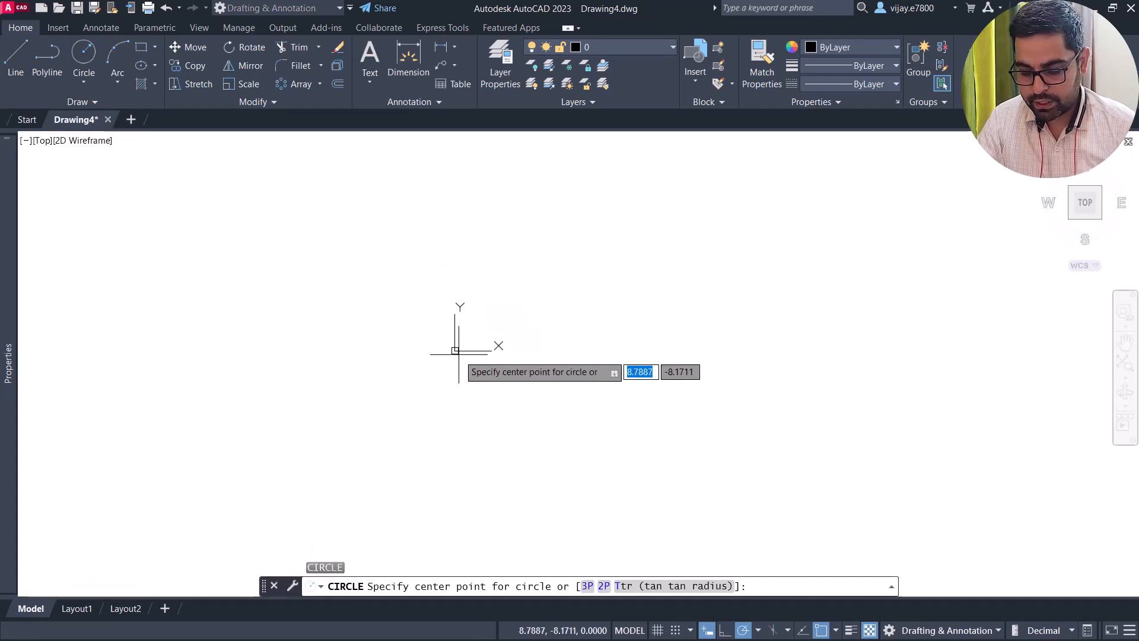
pyautogui.write('0')
pyautogui.press('Tab')
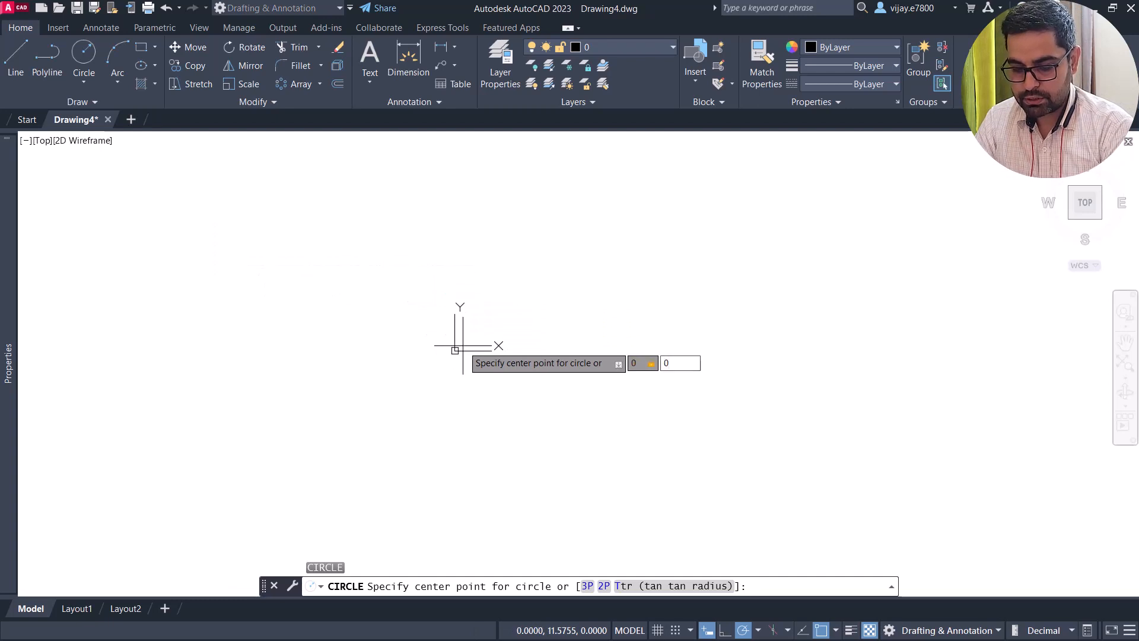
pyautogui.write('0')
pyautogui.press('Return')
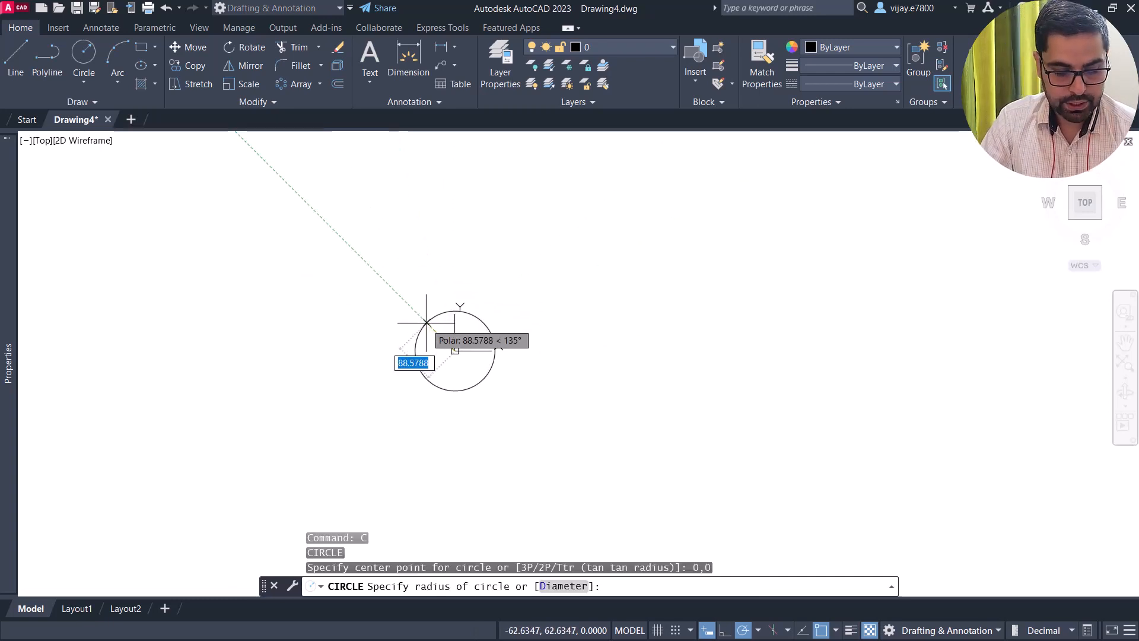
pyautogui.write('28')
pyautogui.press('Return')
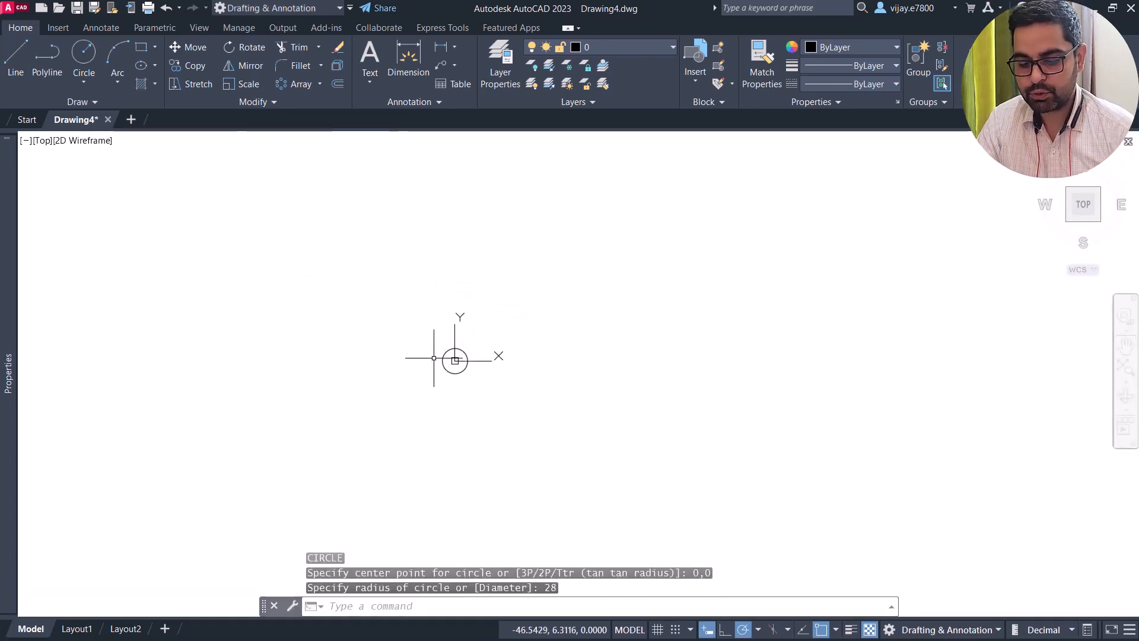
pyautogui.scroll(5, 434, 360)
pyautogui.moveTo(531, 339); pyautogui.dragTo(460, 328, button='middle')
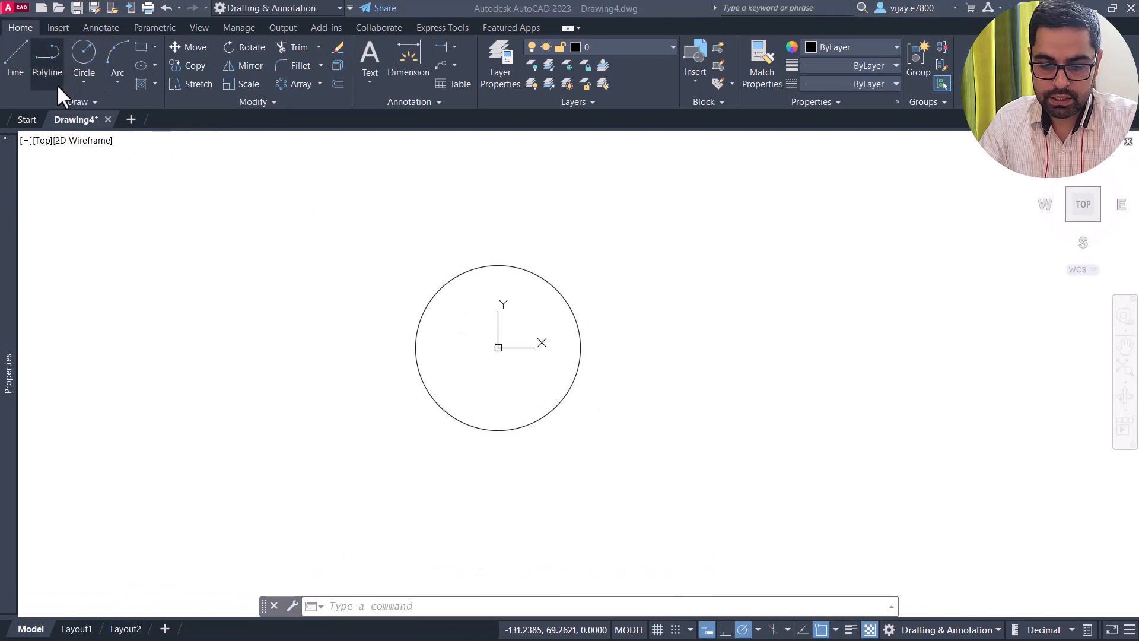
# - Start a line at the circle's centre point
pyautogui.click(19, 65)
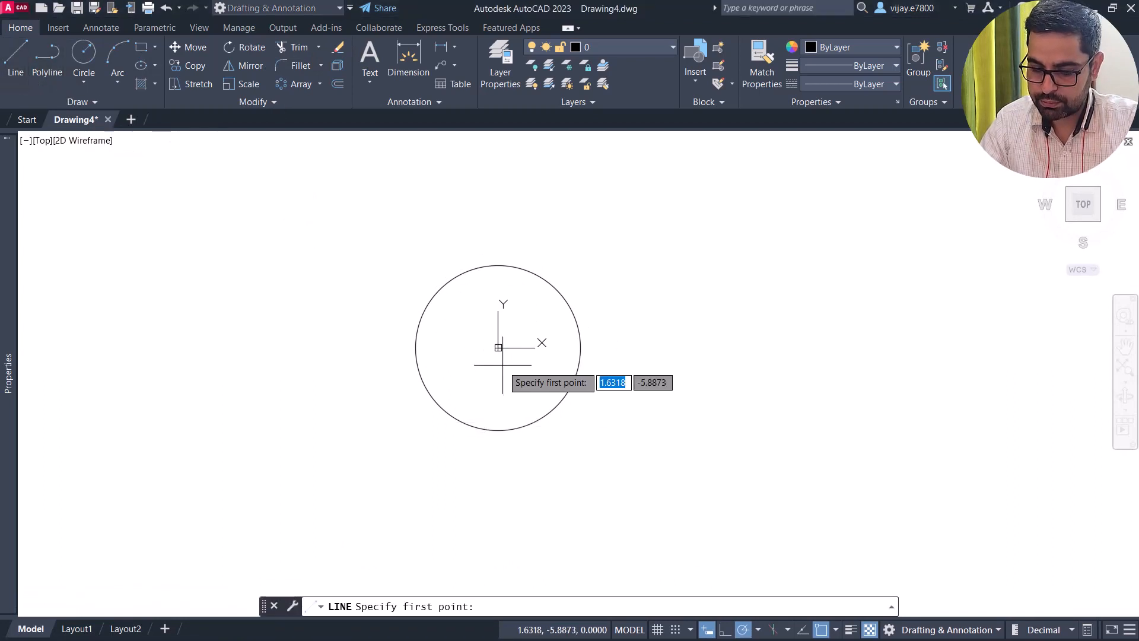
pyautogui.click(498, 347)
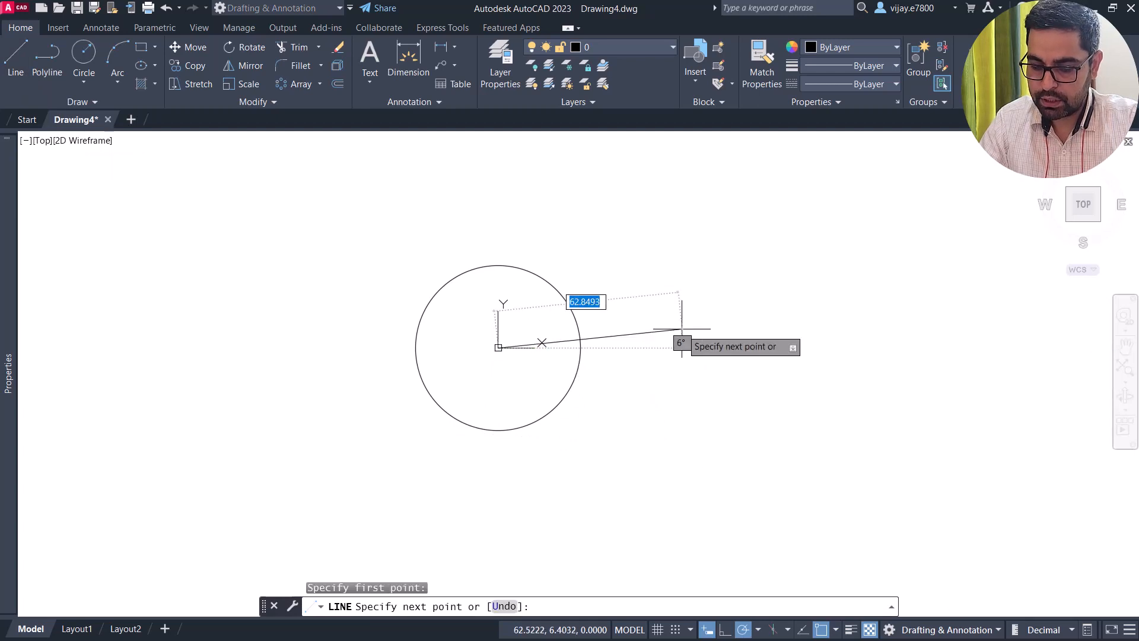
pyautogui.click(729, 347)
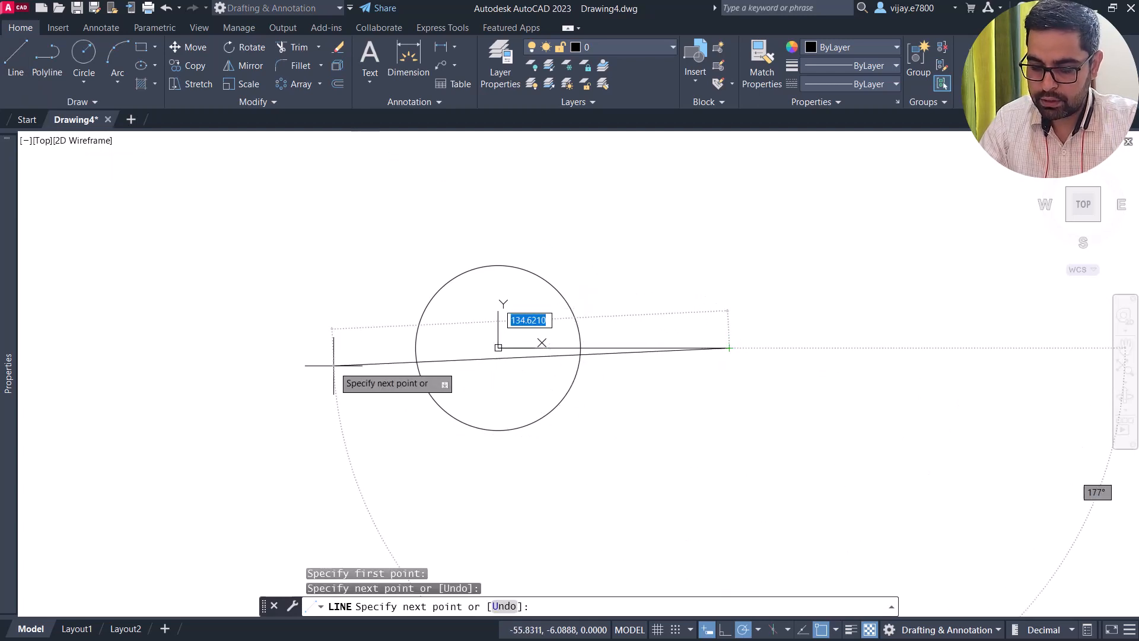
pyautogui.click(274, 347)
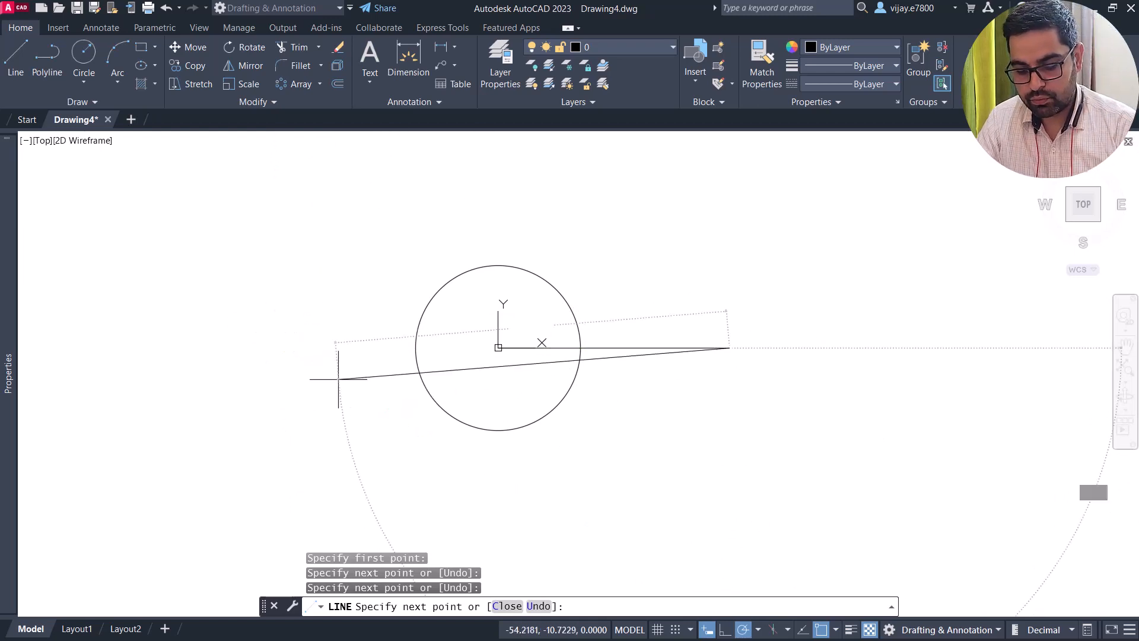
pyautogui.hotkey('ctrl', 'z')
pyautogui.hotkey('ctrl', 'z')
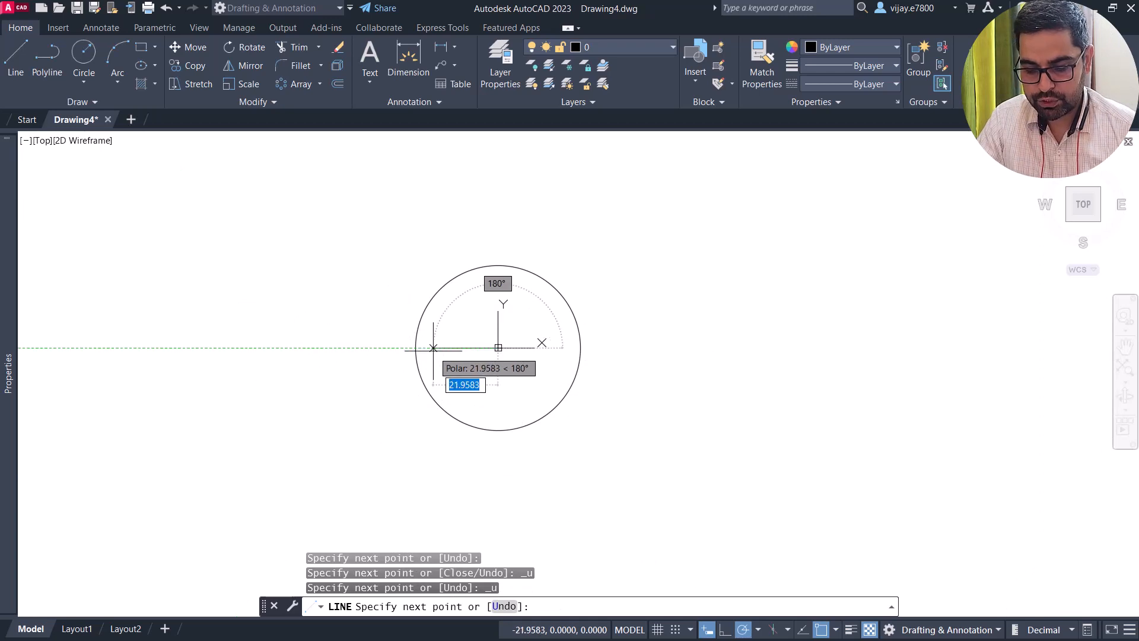
# - Draw the line horizontally 35 units to the left of the centre, then 70 units back to the right, and finish it
pyautogui.write('35')
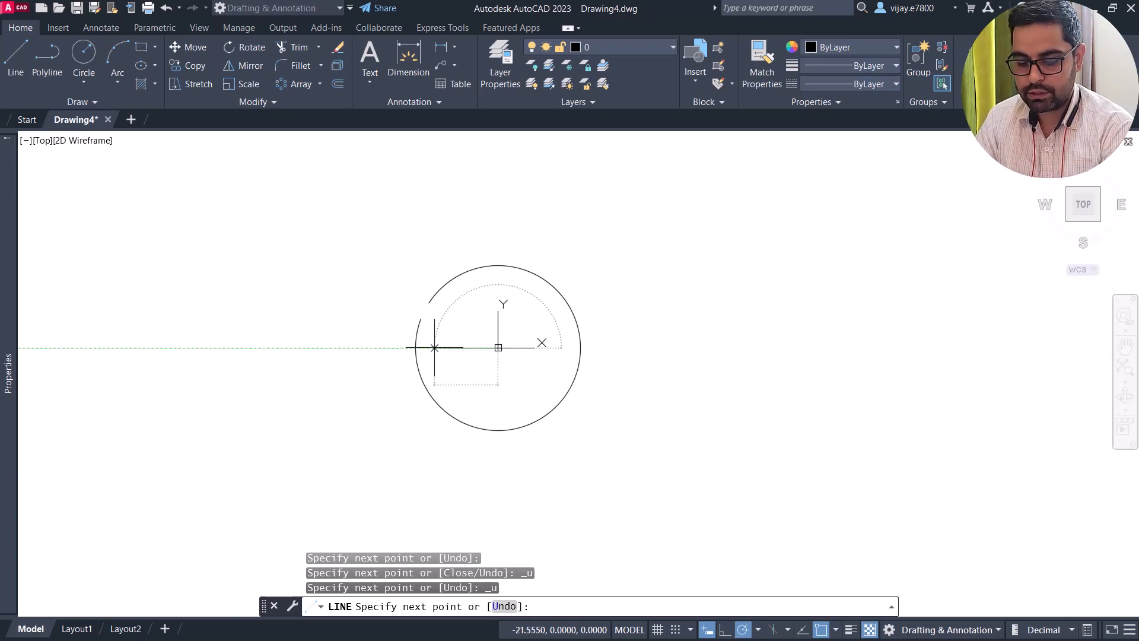
pyautogui.press('Return')
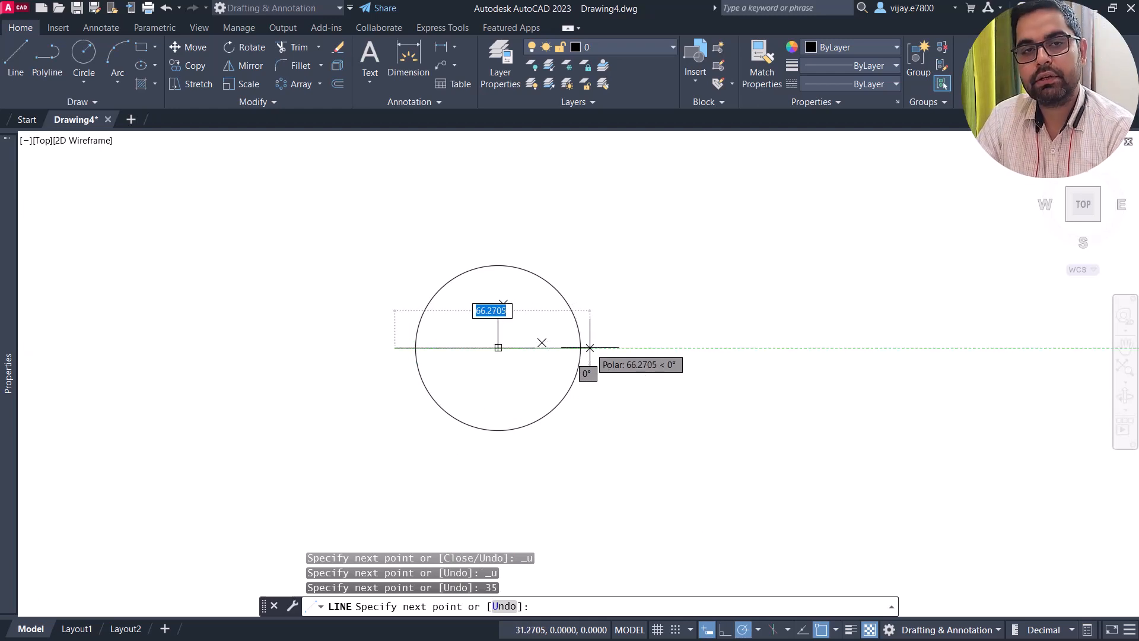
pyautogui.write('70')
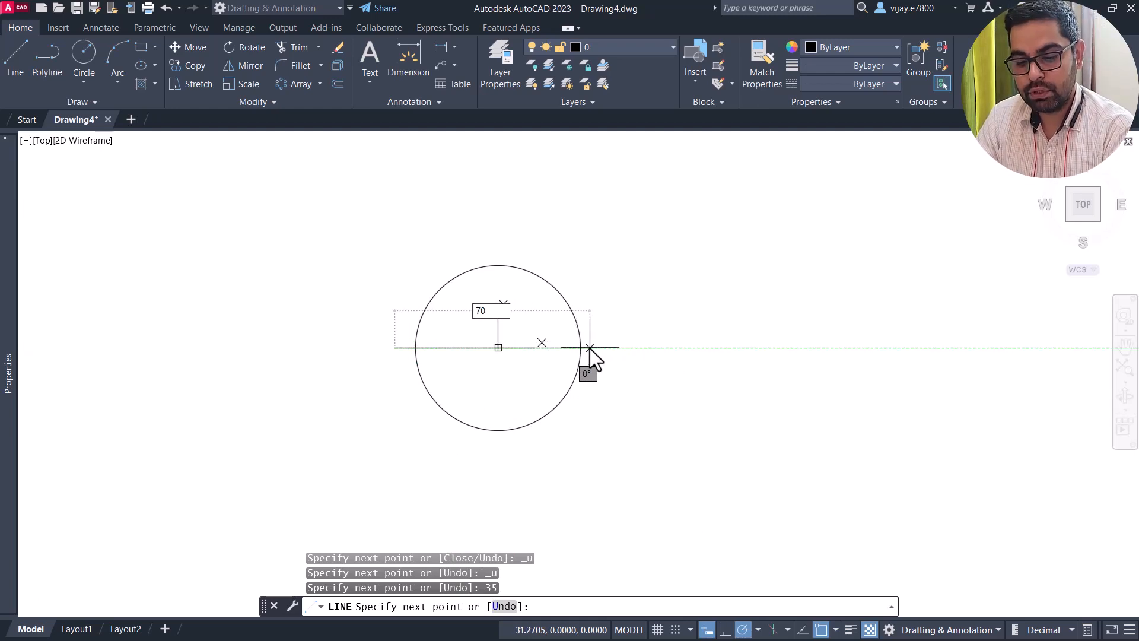
pyautogui.press('Return')
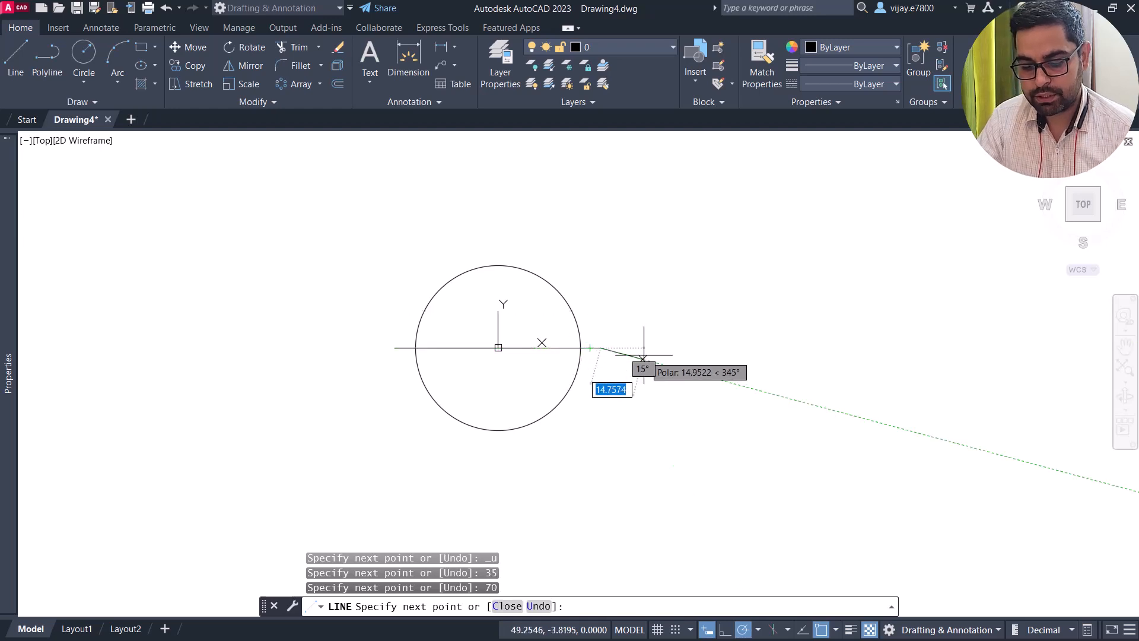
pyautogui.rightClick(645, 355)
pyautogui.click(659, 366)
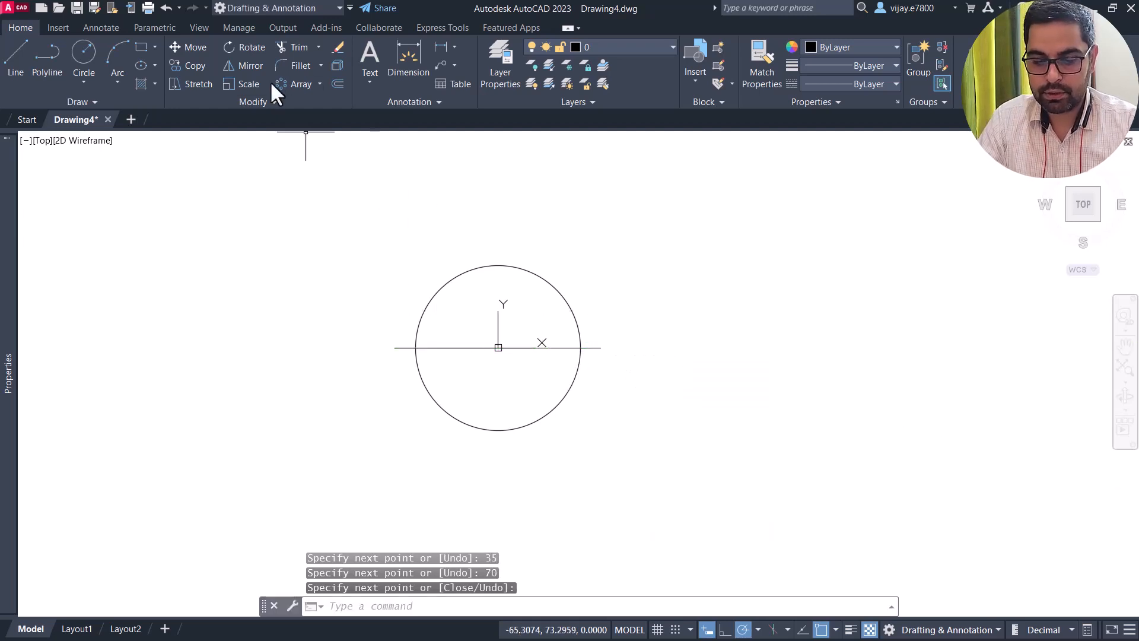
# - Offset the horizontal centre line by 11.5 units once above and once below
pyautogui.click(338, 84)
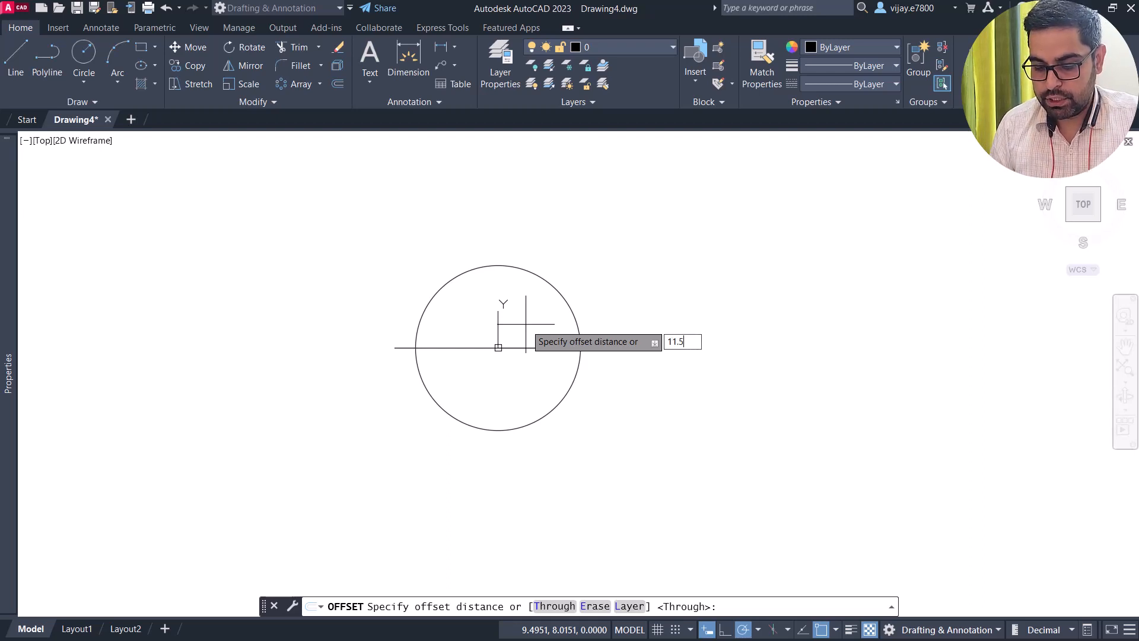
pyautogui.press('Return')
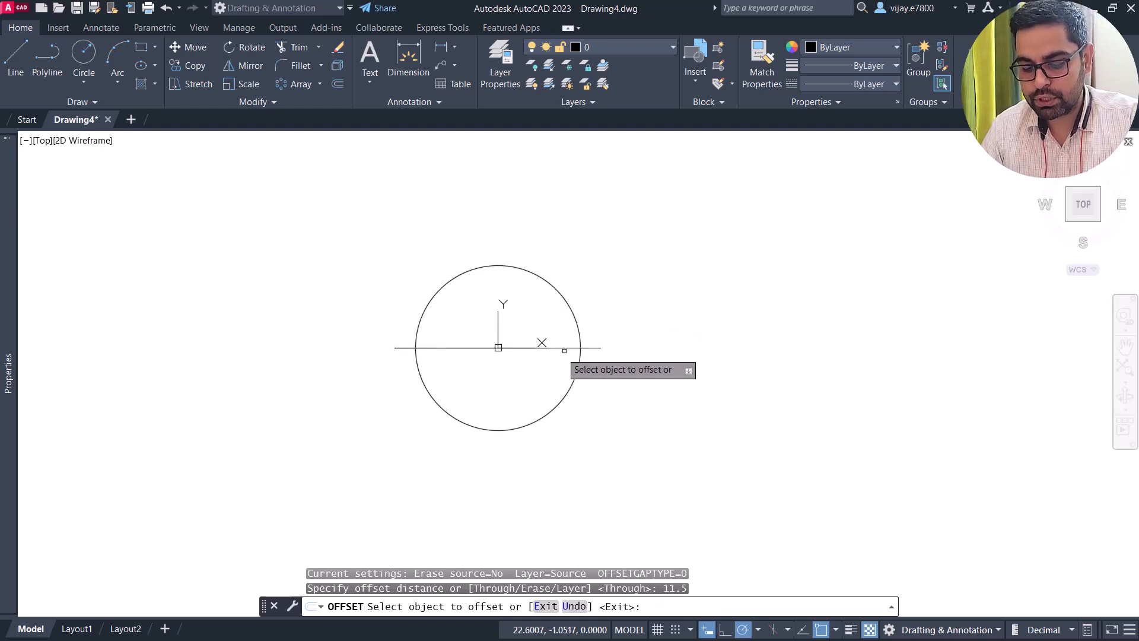
pyautogui.click(561, 345)
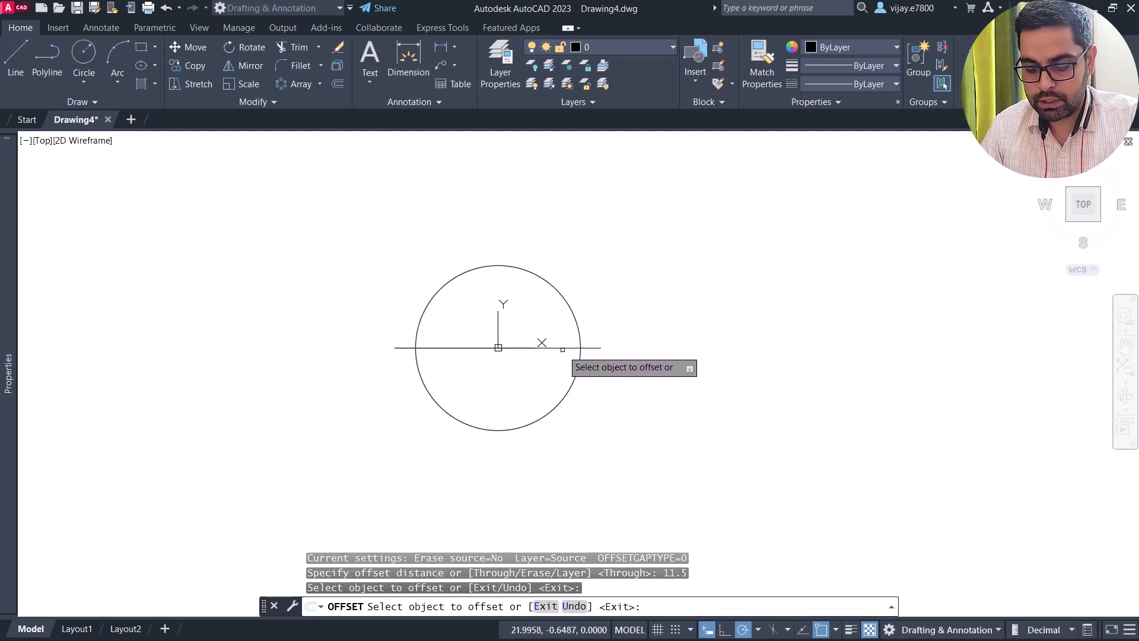
pyautogui.click(563, 348)
pyautogui.click(563, 335)
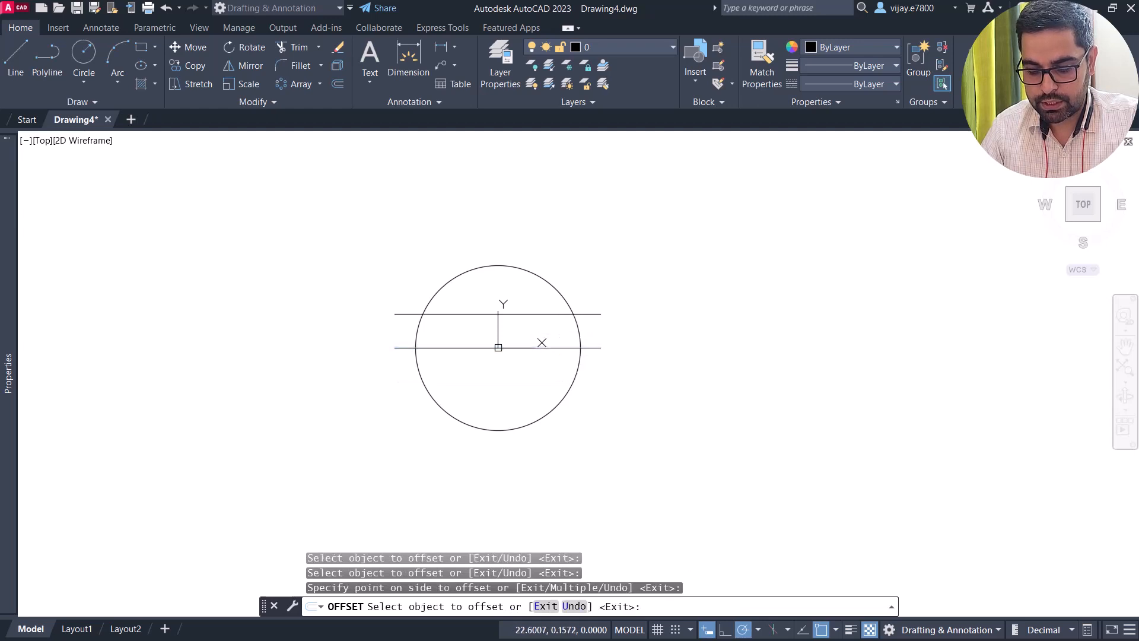
pyautogui.click(554, 348)
pyautogui.click(578, 374)
pyautogui.rightClick(719, 264)
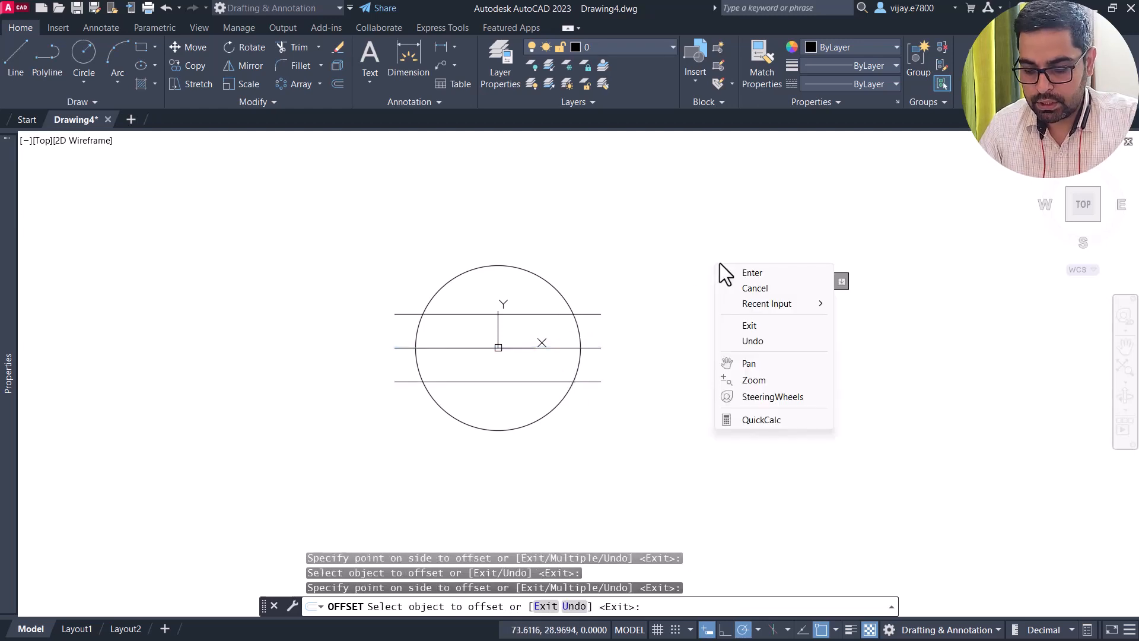
pyautogui.click(740, 273)
# - Connect the right ends of the two offset lines with a vertical line
pyautogui.click(16, 57)
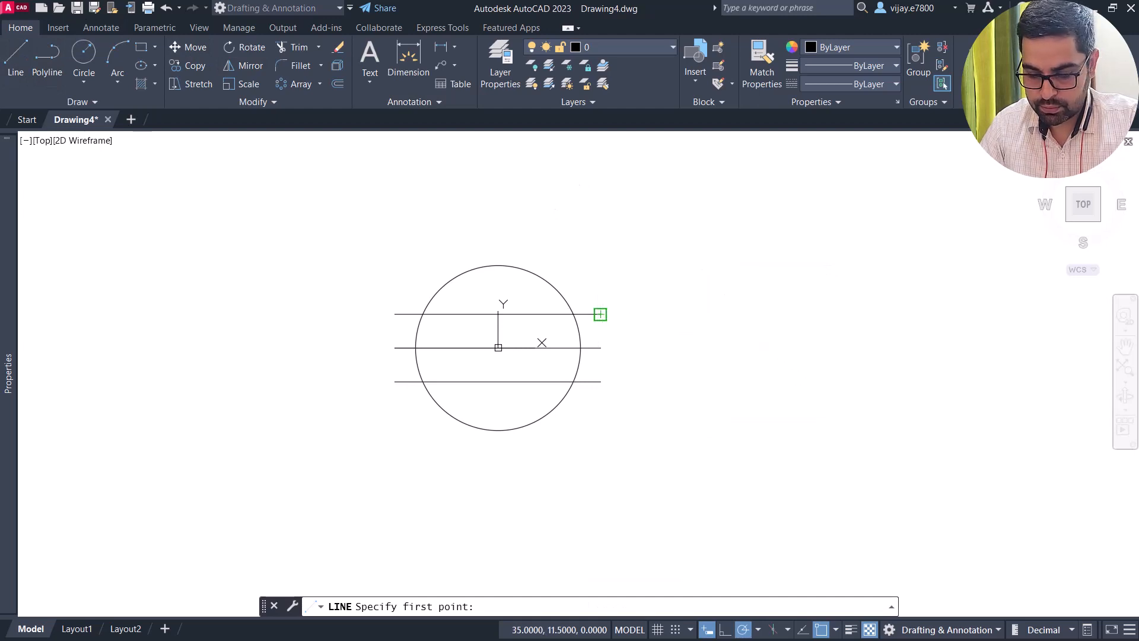
pyautogui.click(600, 314)
pyautogui.click(600, 381)
pyautogui.rightClick(681, 354)
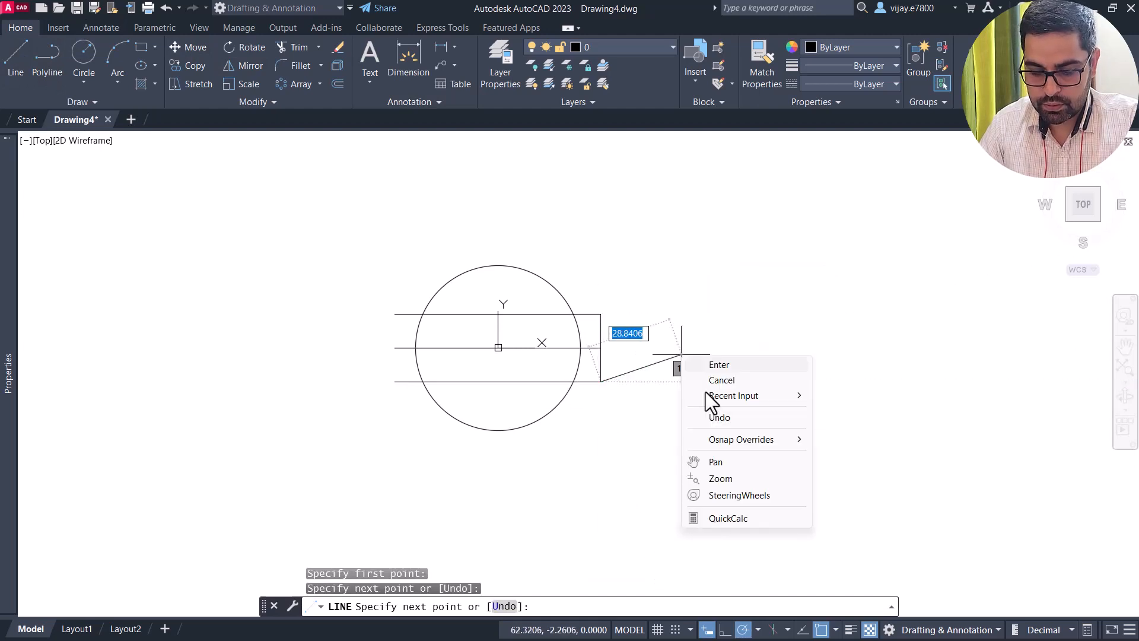
pyautogui.click(725, 365)
# - Connect the left ends of the two offset lines with a vertical line
pyautogui.rightClick(692, 336)
pyautogui.click(704, 347)
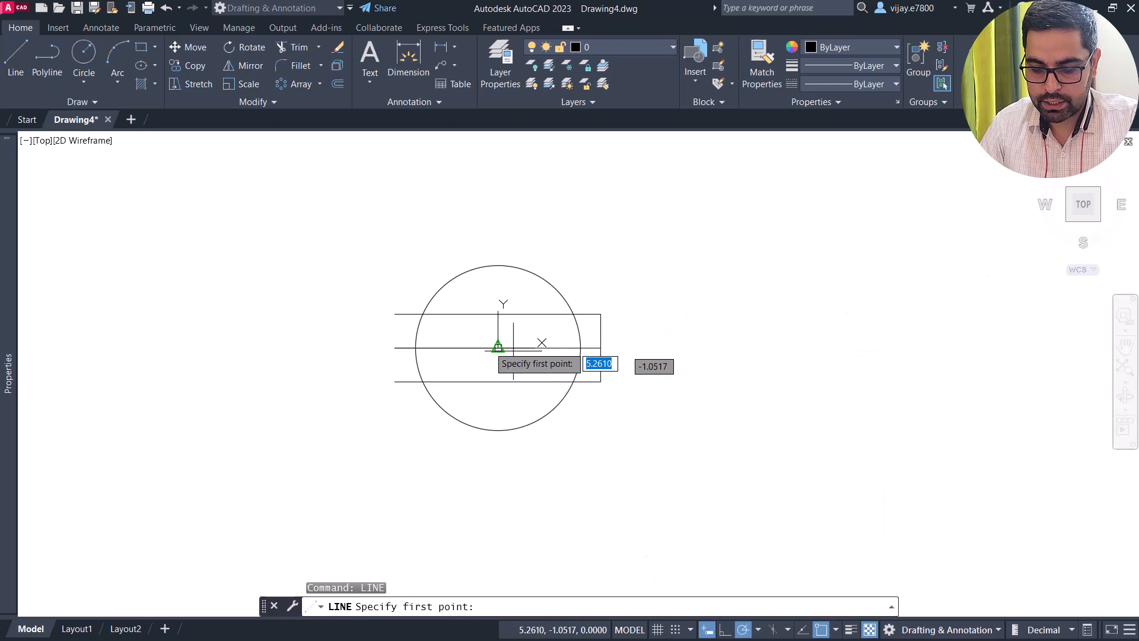
pyautogui.click(394, 313)
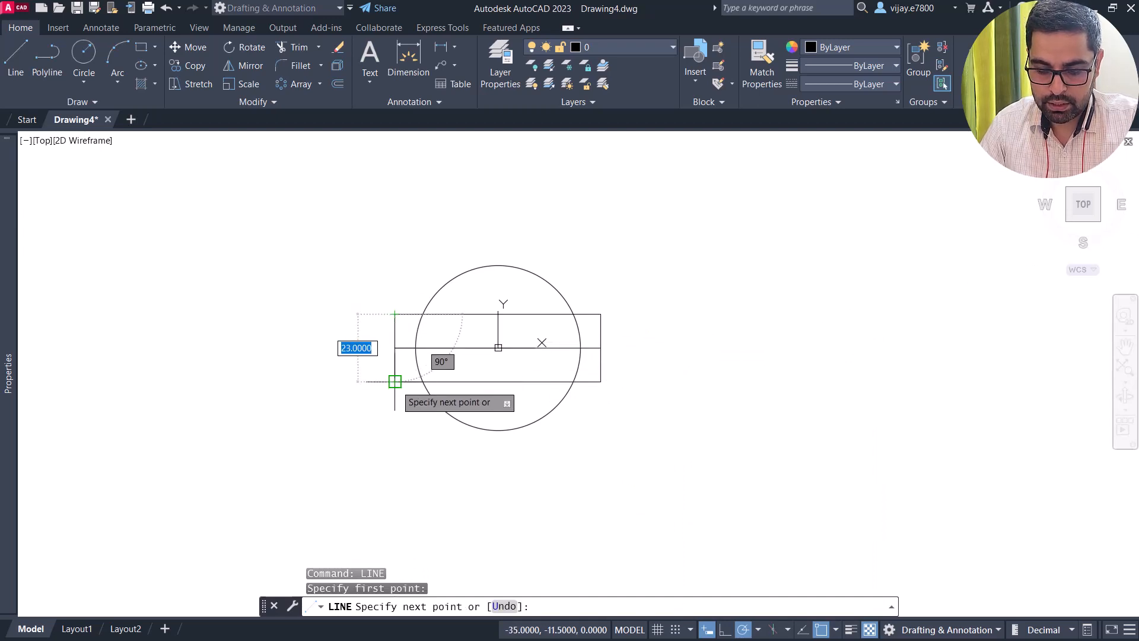
pyautogui.click(394, 382)
pyautogui.rightClick(372, 329)
pyautogui.click(377, 355)
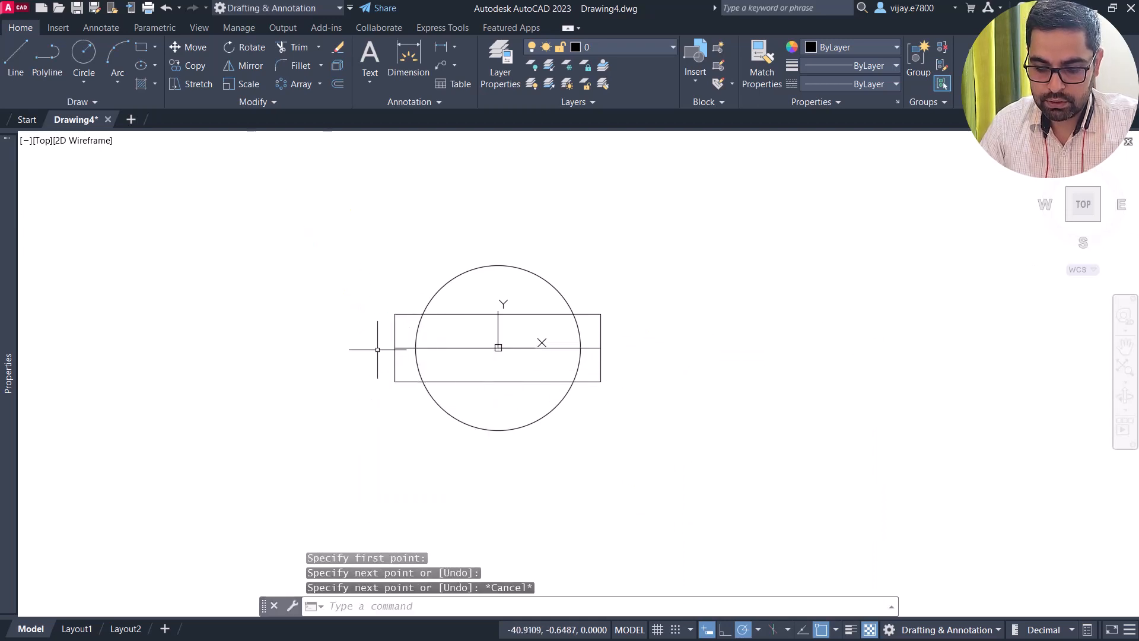
# - Delete the two overlapping horizontal centre lines through the circle
pyautogui.click(465, 364)
pyautogui.click(452, 332)
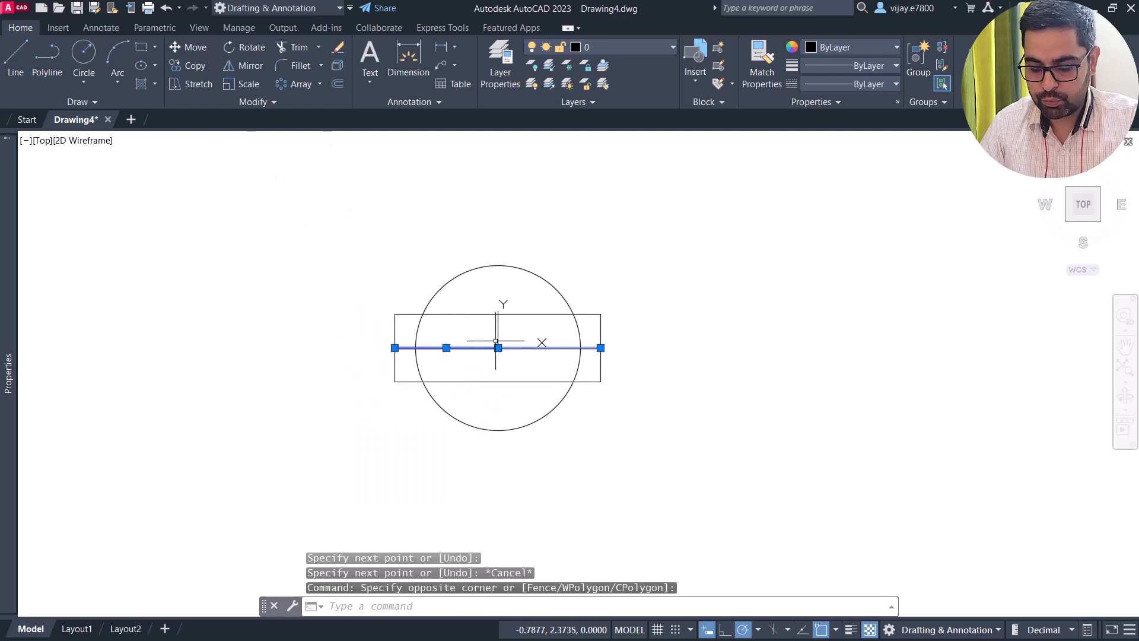
pyautogui.press('Delete')
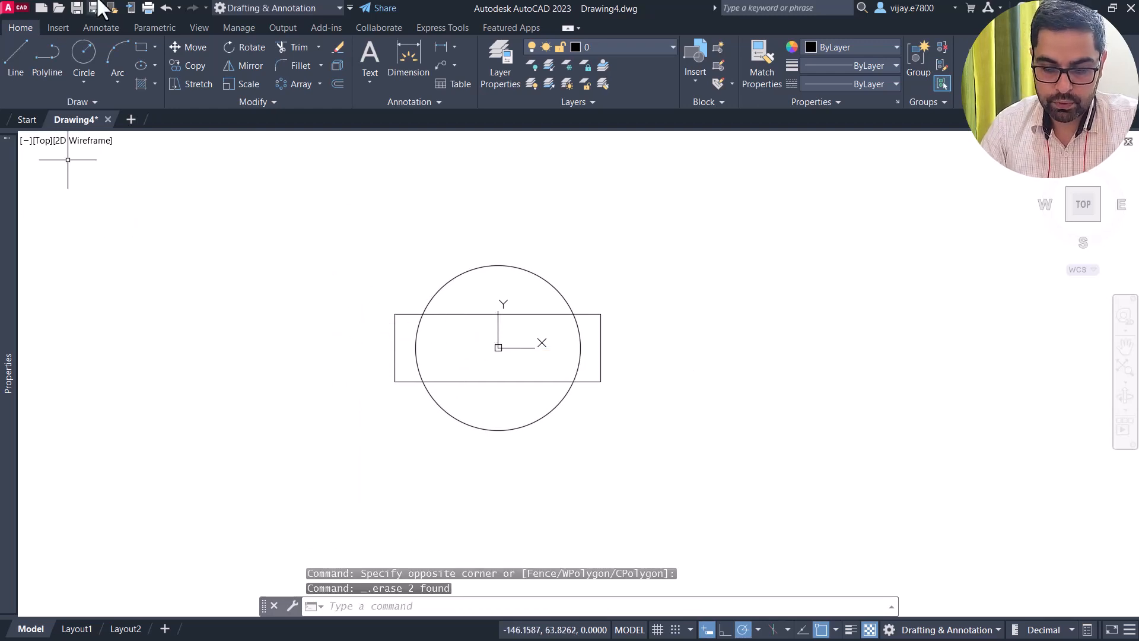
# - Trim the circle's side arcs inside the rectangle and the rectangle's horizontal edges inside the circle, leaving one outer outline
pyautogui.click(280, 47)
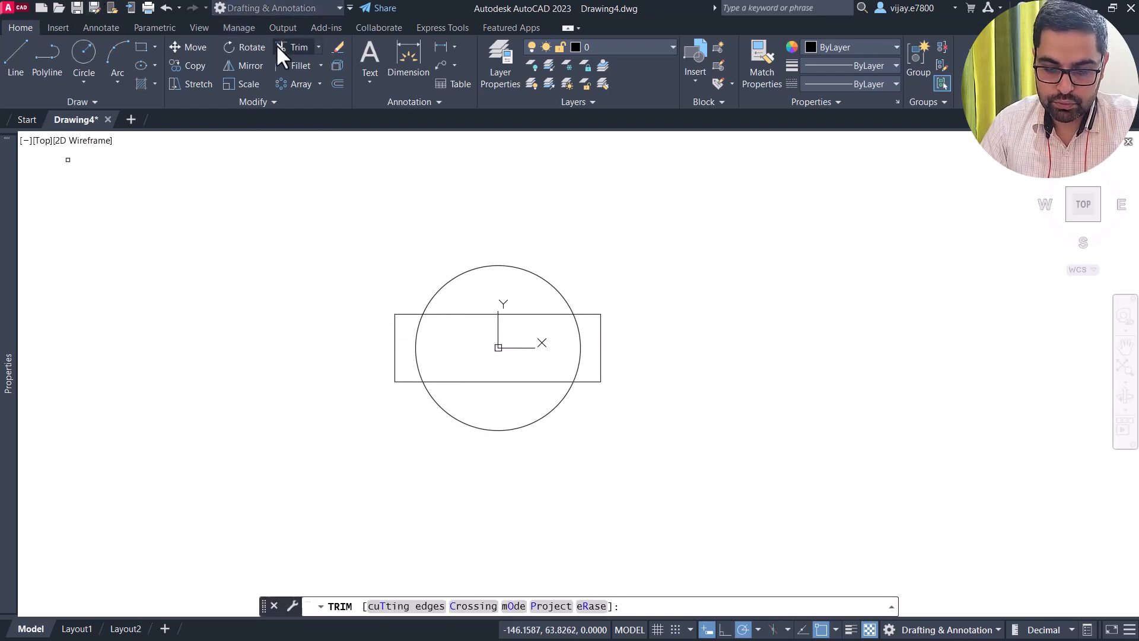
pyautogui.click(416, 330)
pyautogui.click(579, 332)
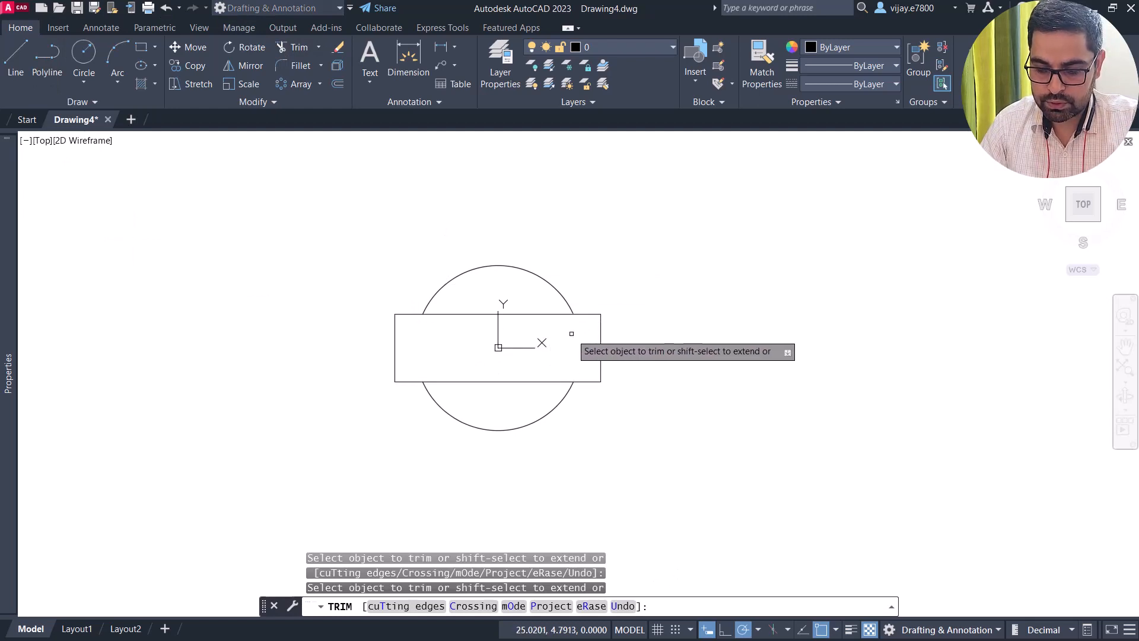
pyautogui.click(518, 412)
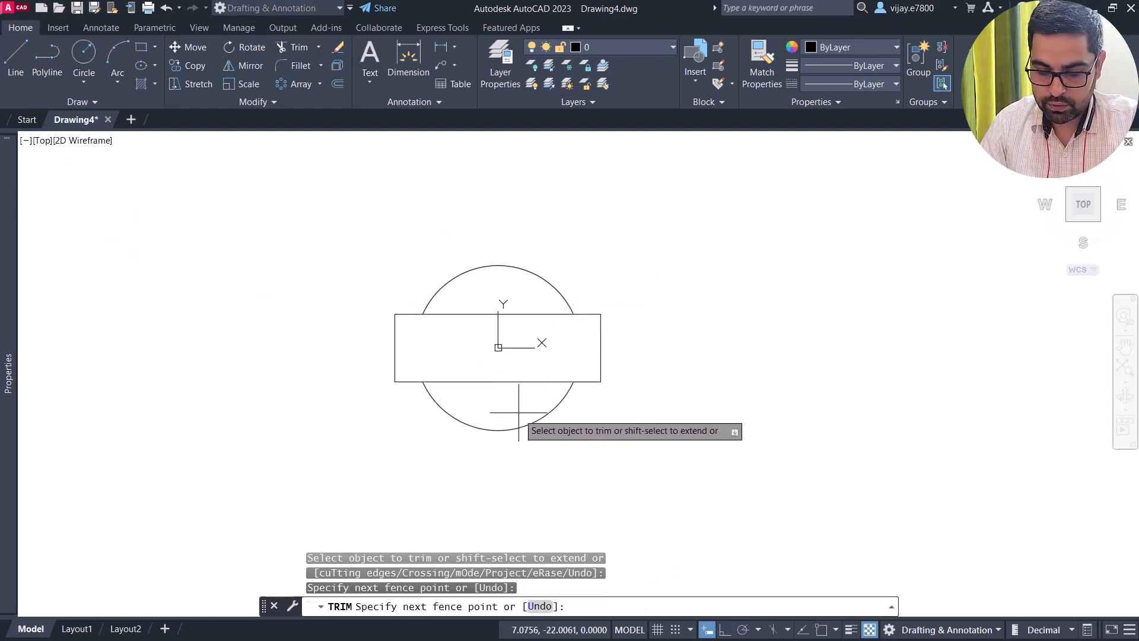
pyautogui.click(490, 307)
pyautogui.press('Return')
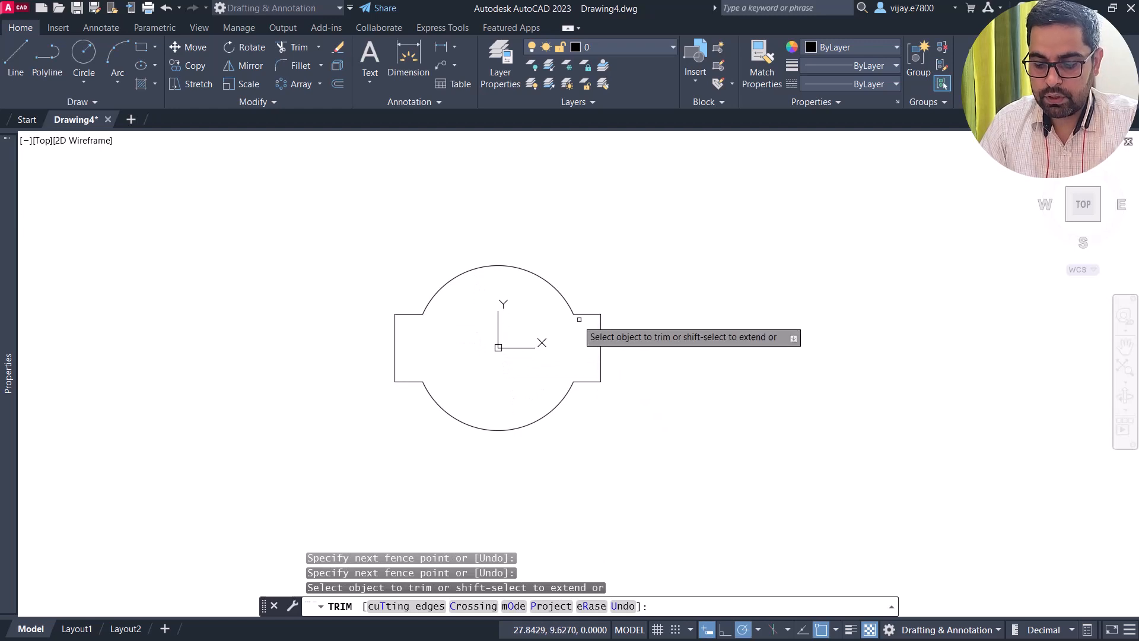
pyautogui.moveTo(561, 231); pyautogui.dragTo(542, 280, button='middle')
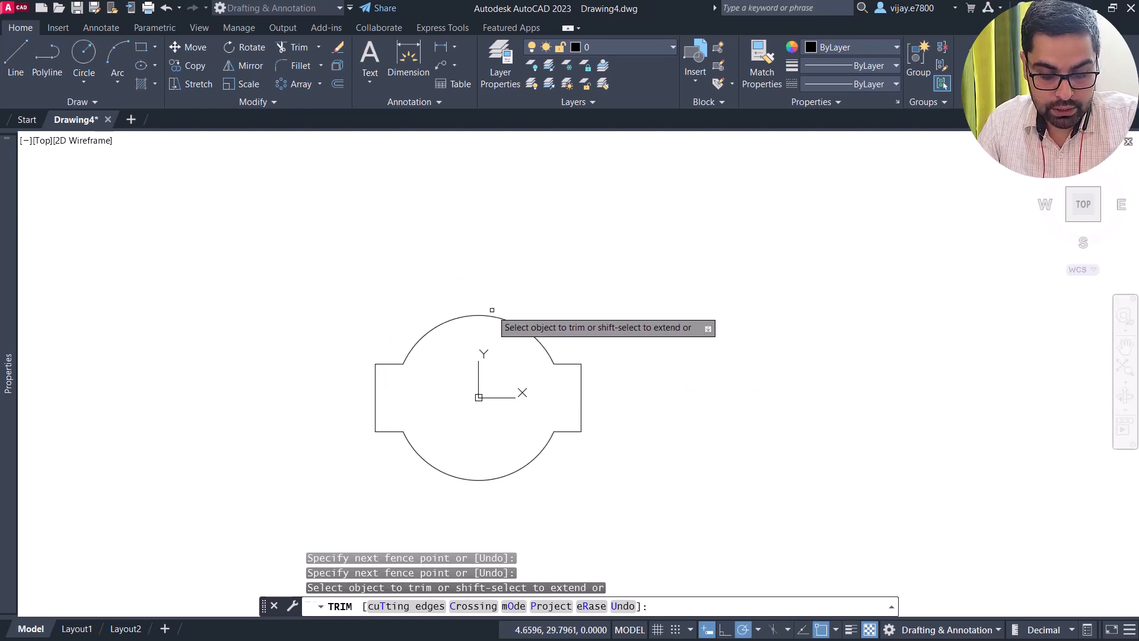
# - Draw a line from the profile's centre outward at 30 degrees, ending well outside the outline on the upper right
pyautogui.click(14, 49)
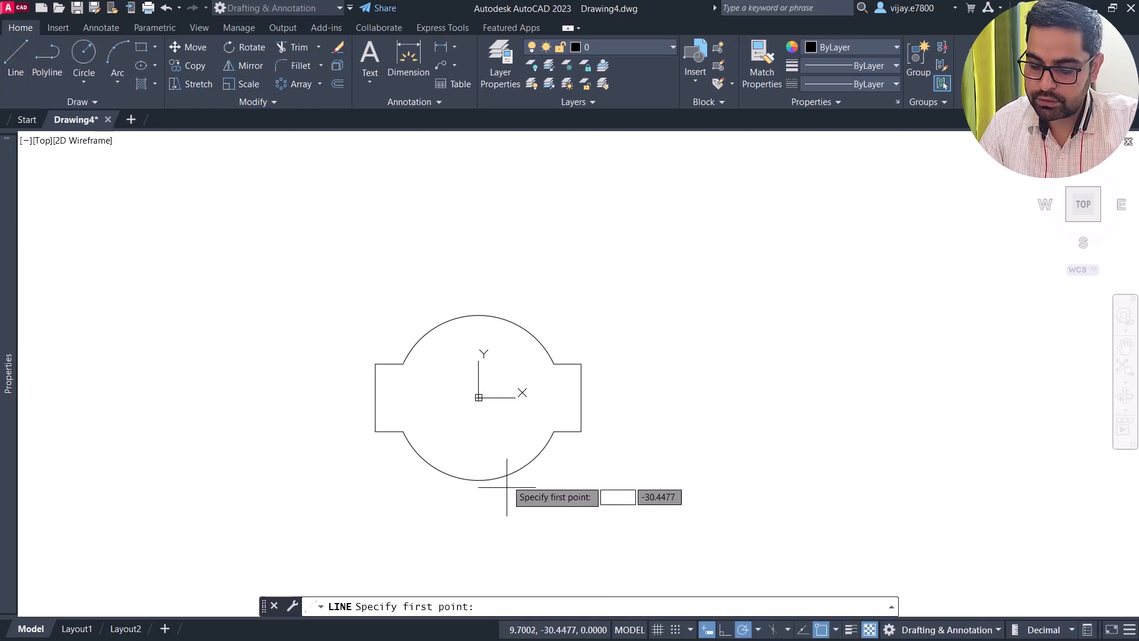
pyautogui.click(478, 397)
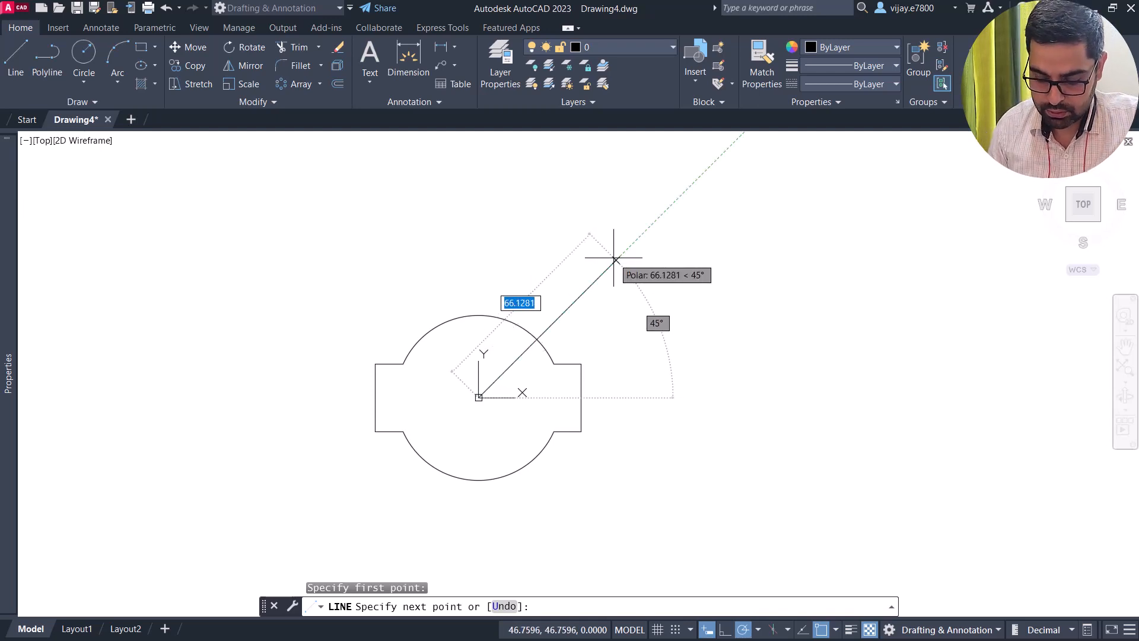
pyautogui.write('<30')
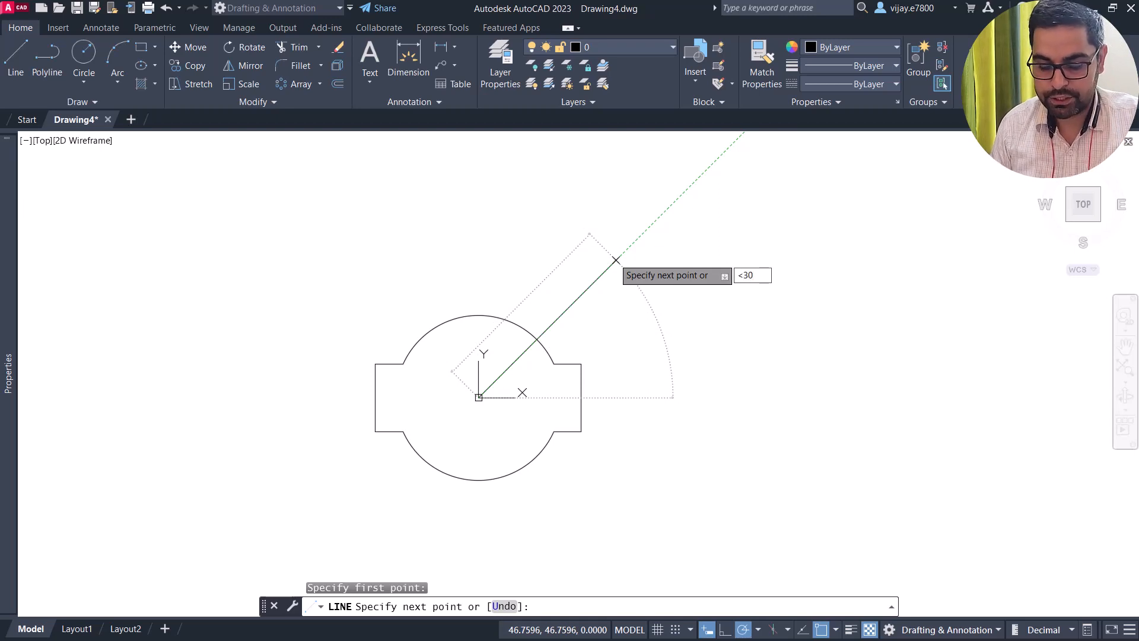
pyautogui.press('Return')
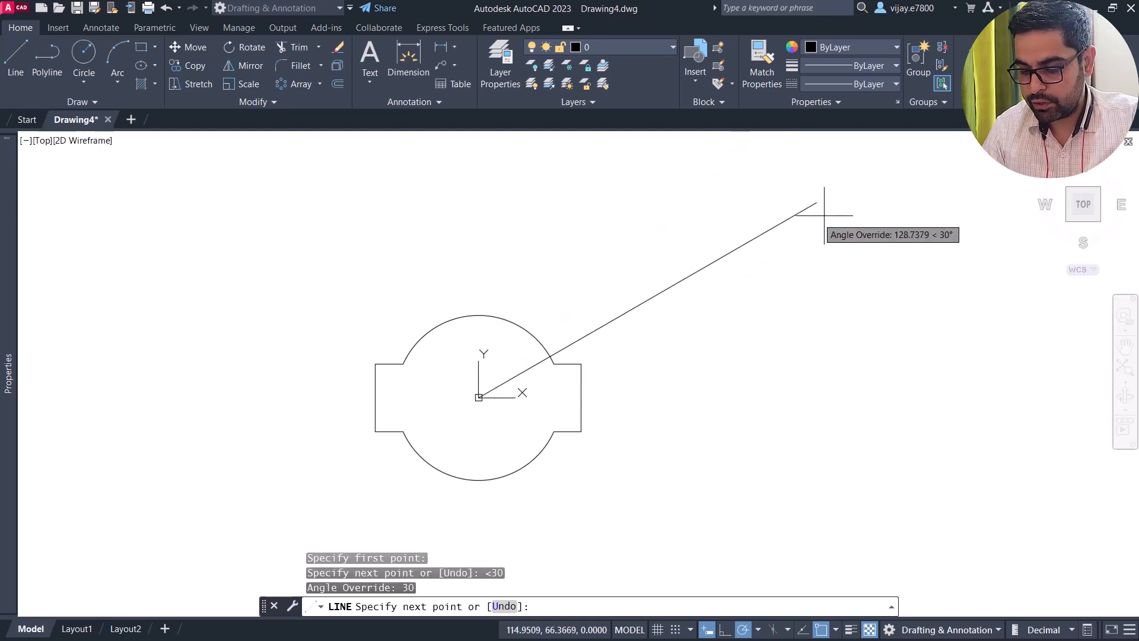
pyautogui.click(876, 170)
pyautogui.rightClick(896, 298)
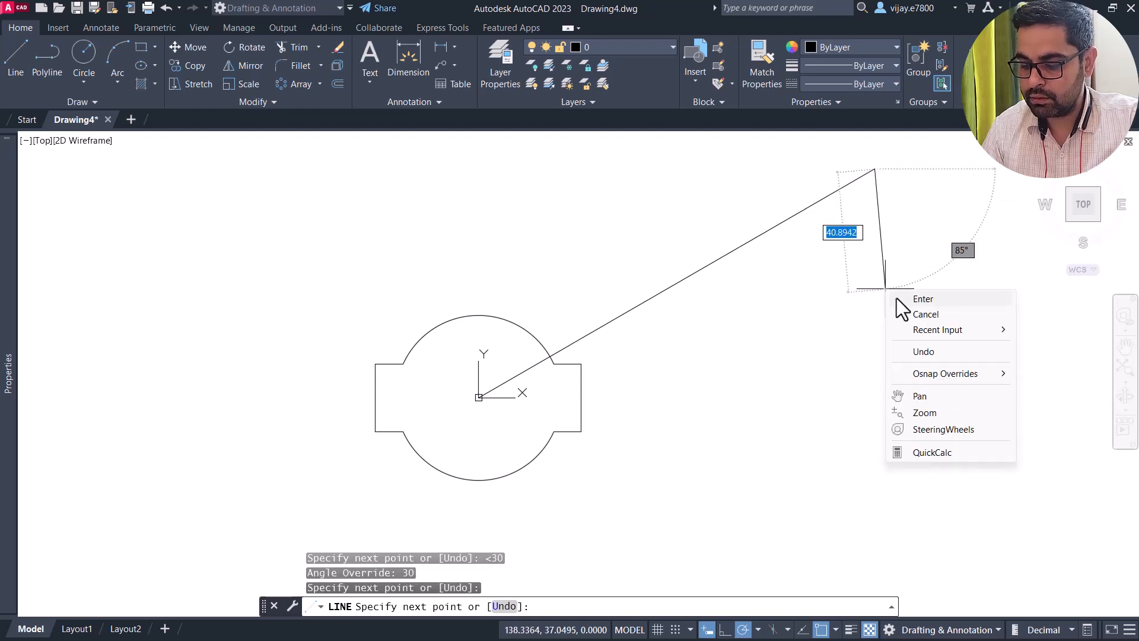
pyautogui.click(901, 298)
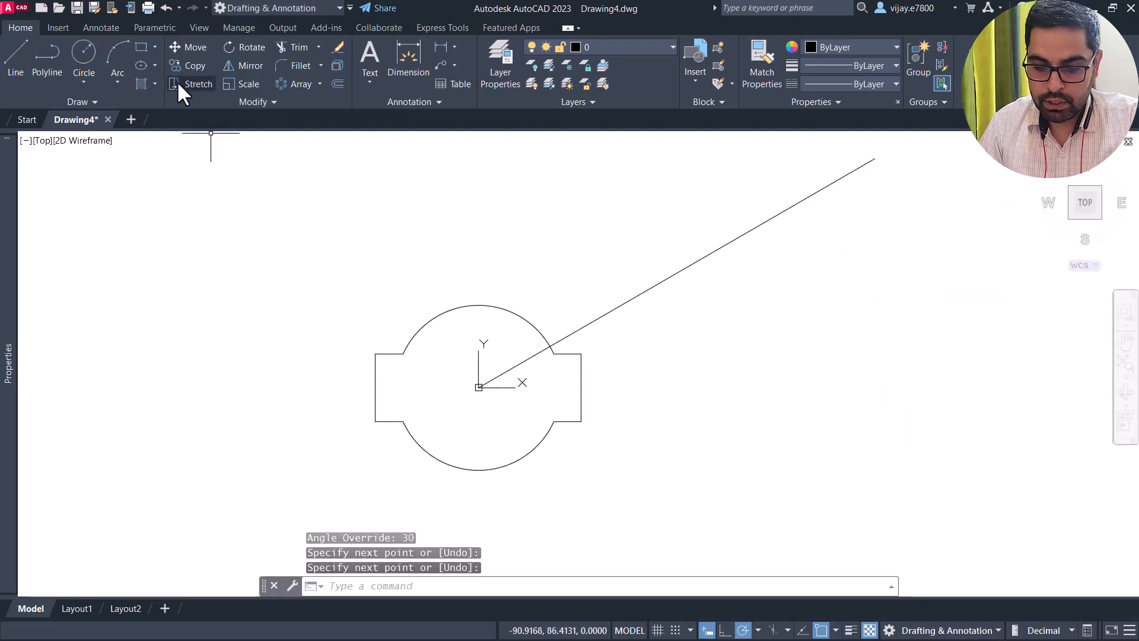
# - Draw a circle of diameter 120 centred on the profile's centre
pyautogui.click(93, 83)
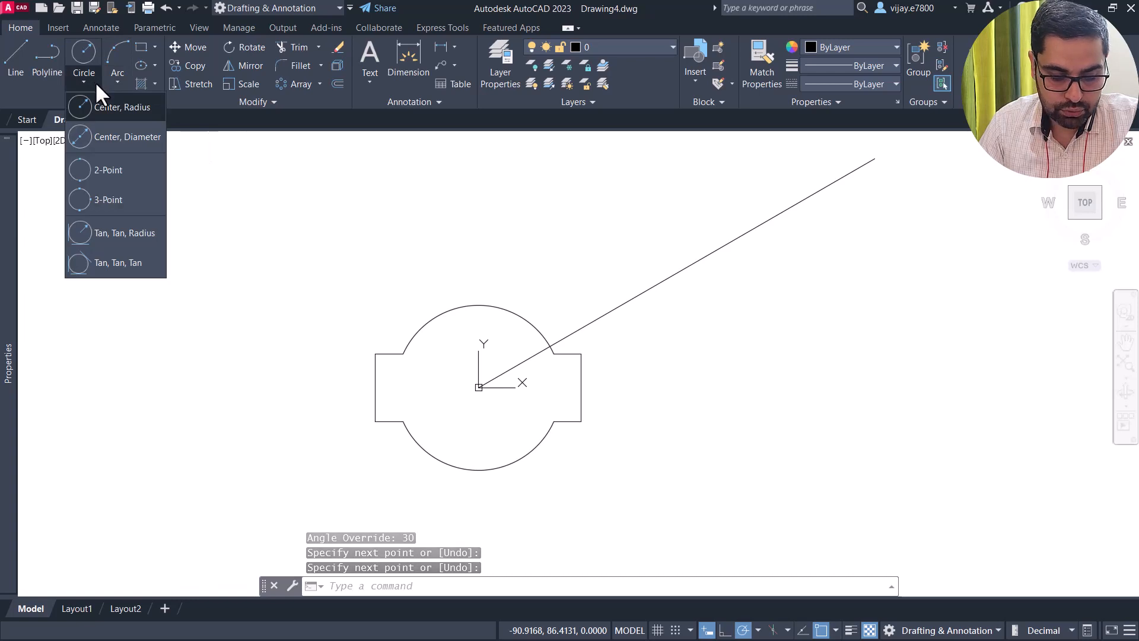
pyautogui.click(101, 134)
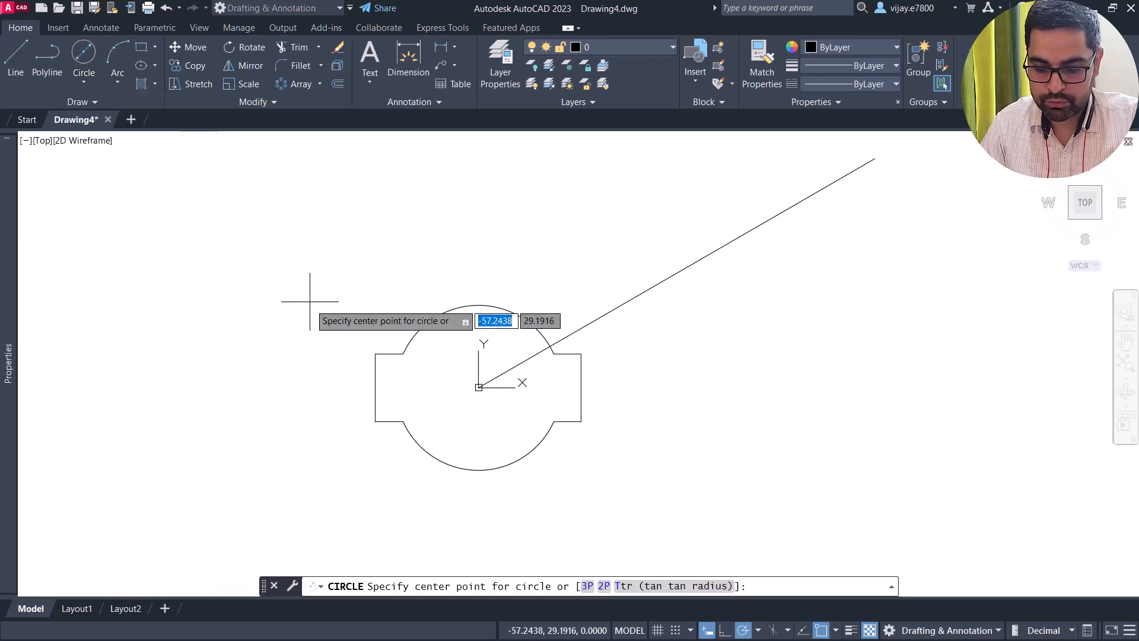
pyautogui.click(479, 387)
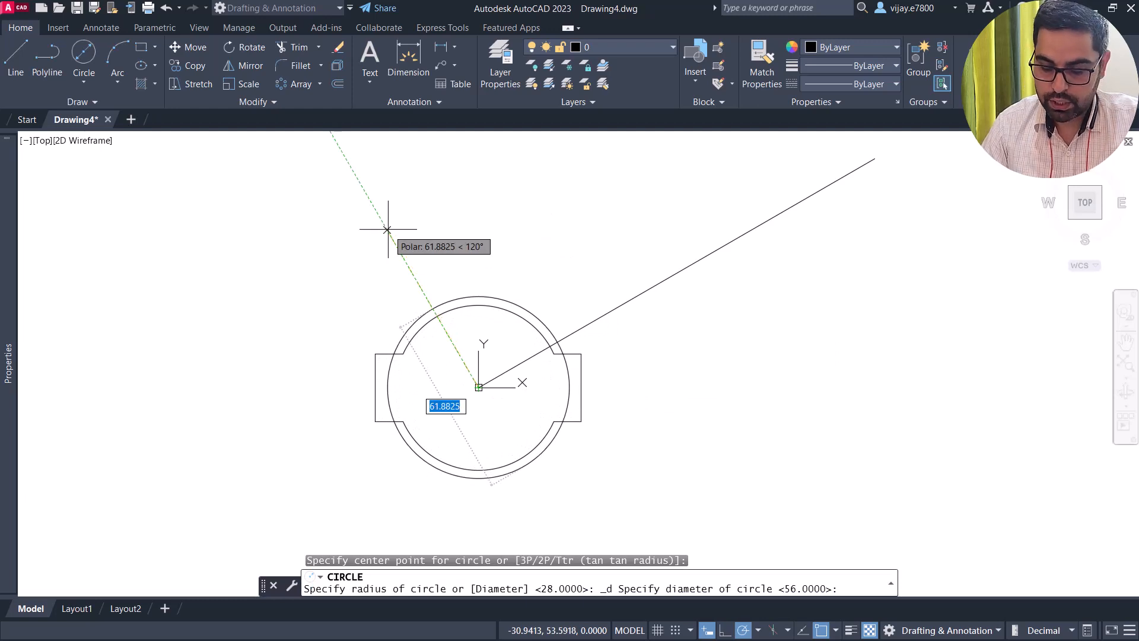
pyautogui.write('1')
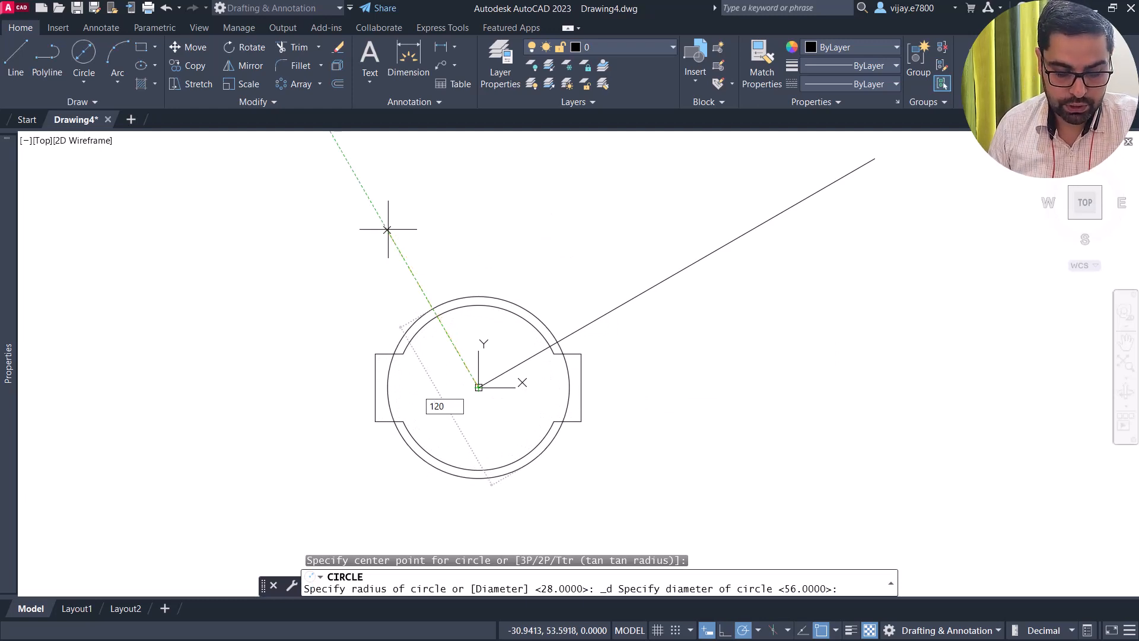
pyautogui.write('20')
pyautogui.press('Return')
# - Draw a large concentric circle of radius 219 around the profile's centre
pyautogui.rightClick(361, 218)
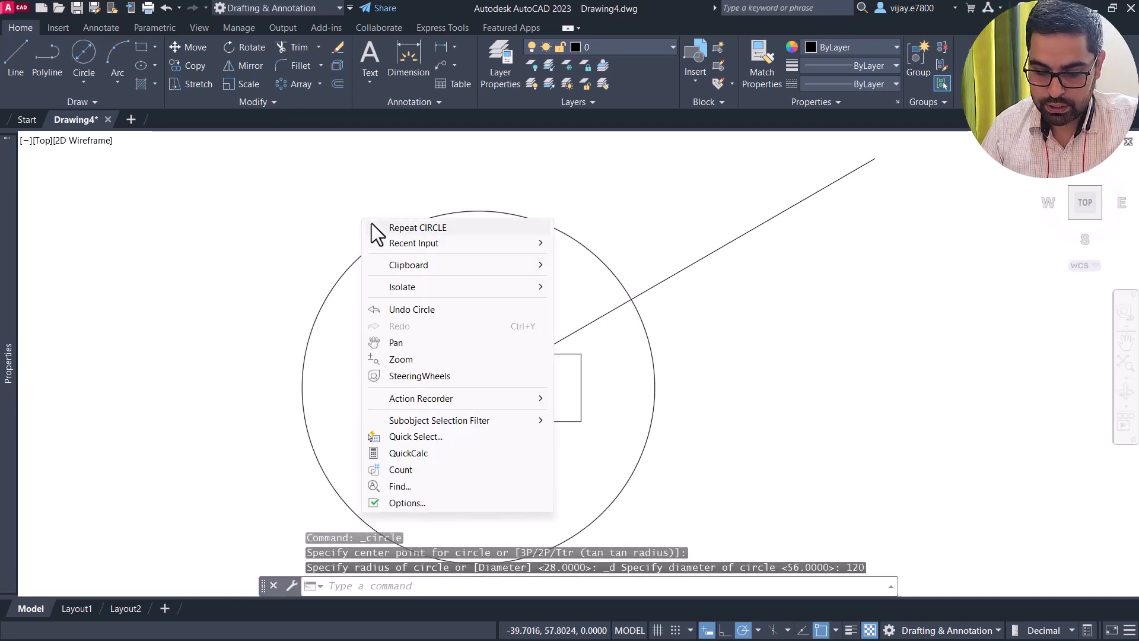
pyautogui.click(379, 224)
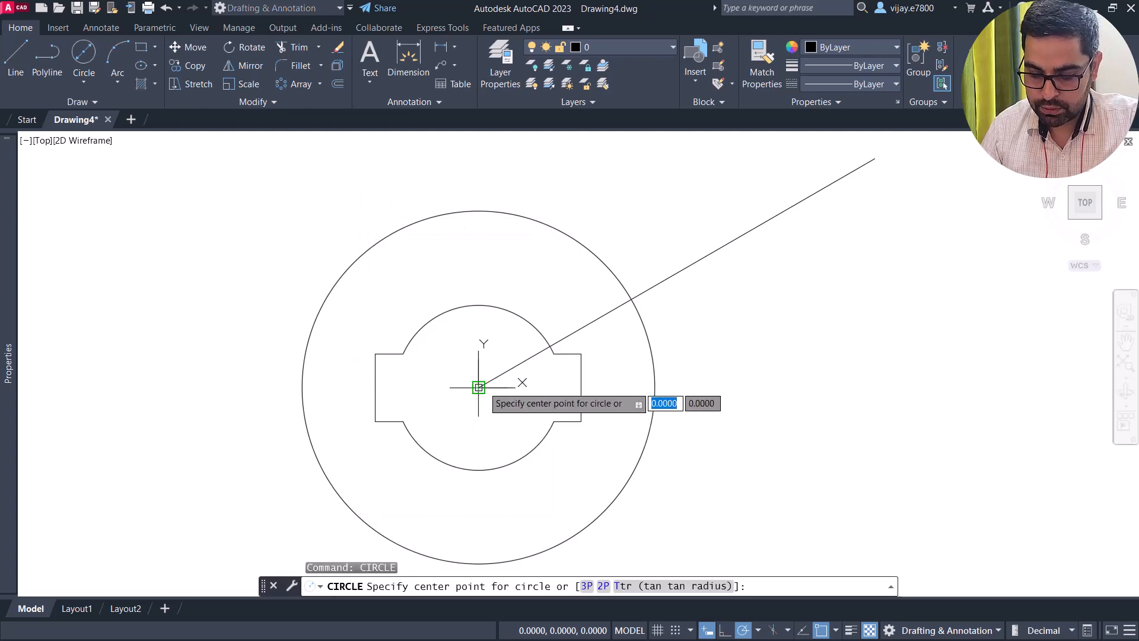
pyautogui.click(478, 392)
pyautogui.write('219')
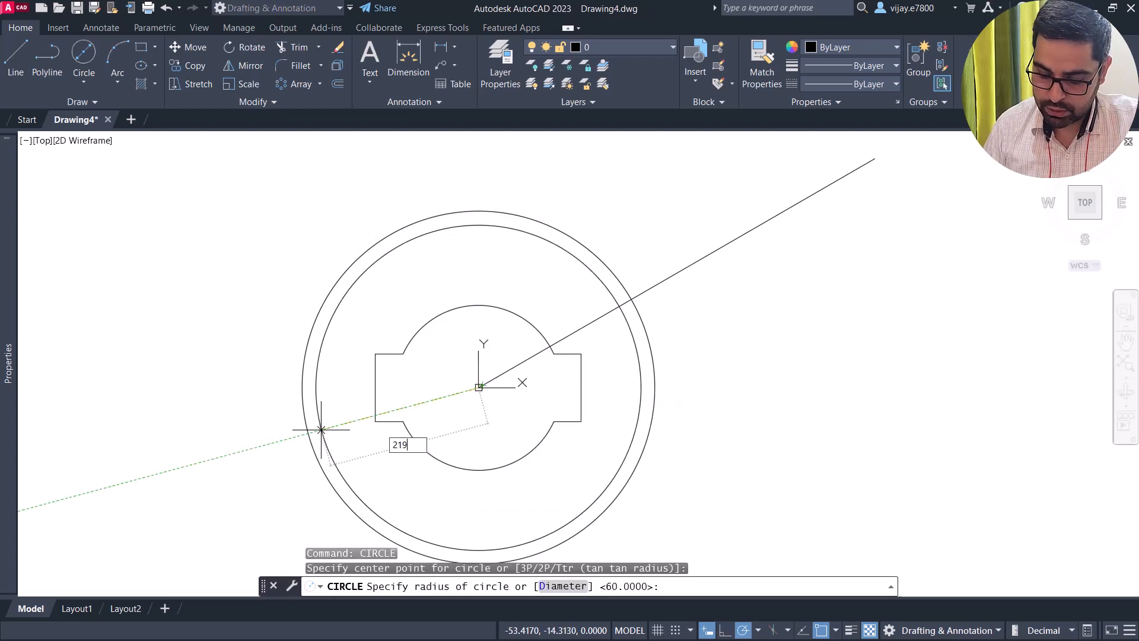
pyautogui.press('Return')
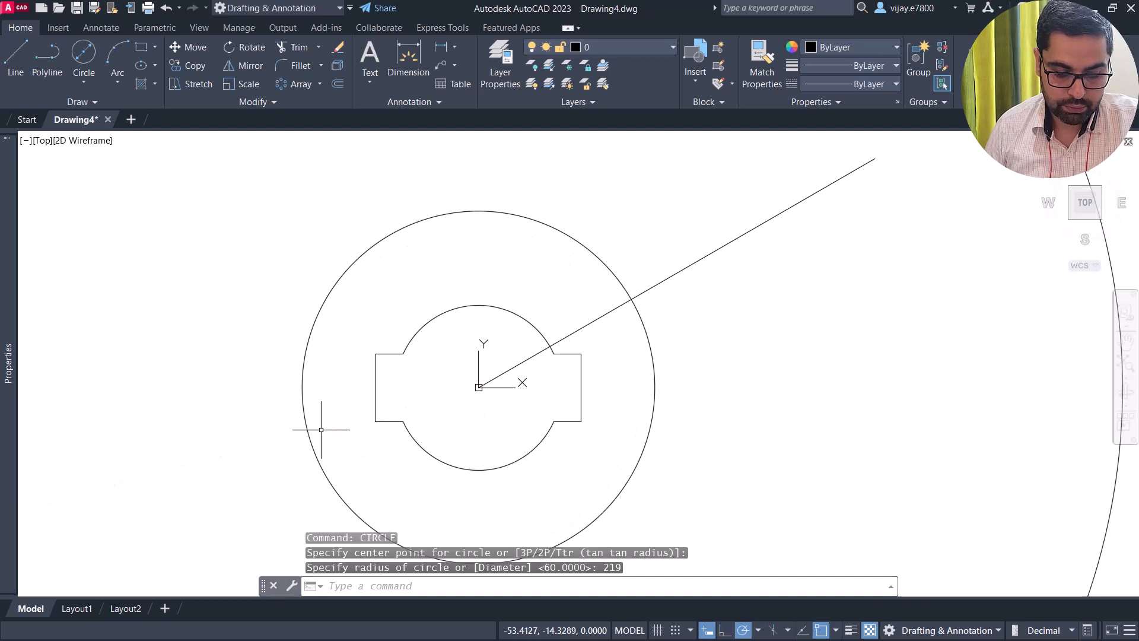
pyautogui.scroll(-4, 474, 342)
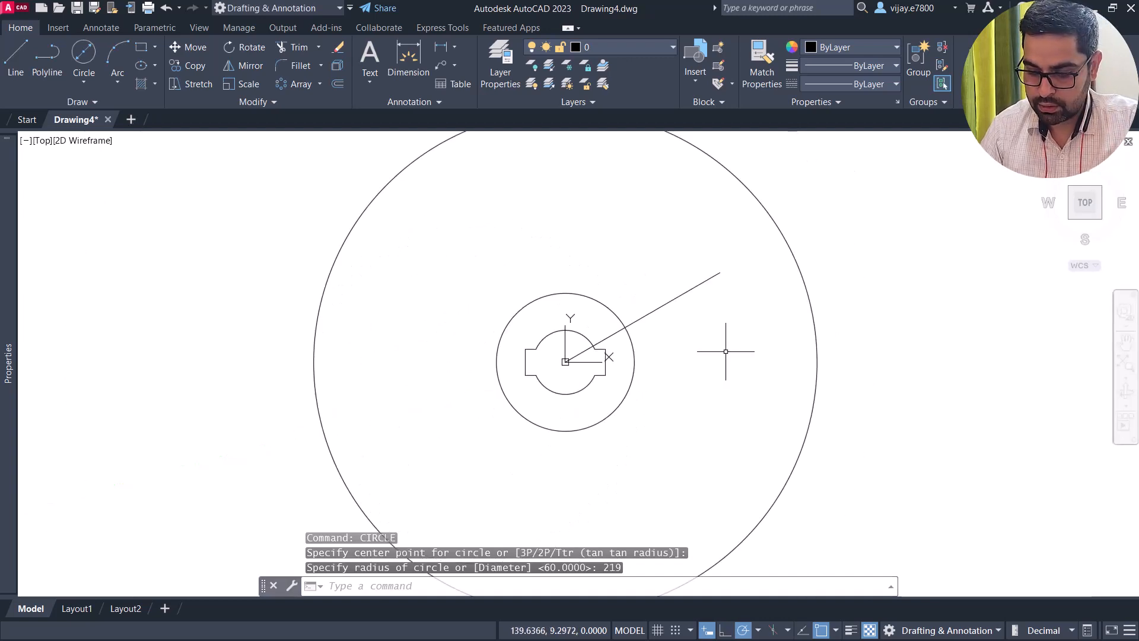
# - Extend the outer end of the 30-degree line to the large radius 219 circle
pyautogui.rightClick(271, 260)
pyautogui.click(284, 263)
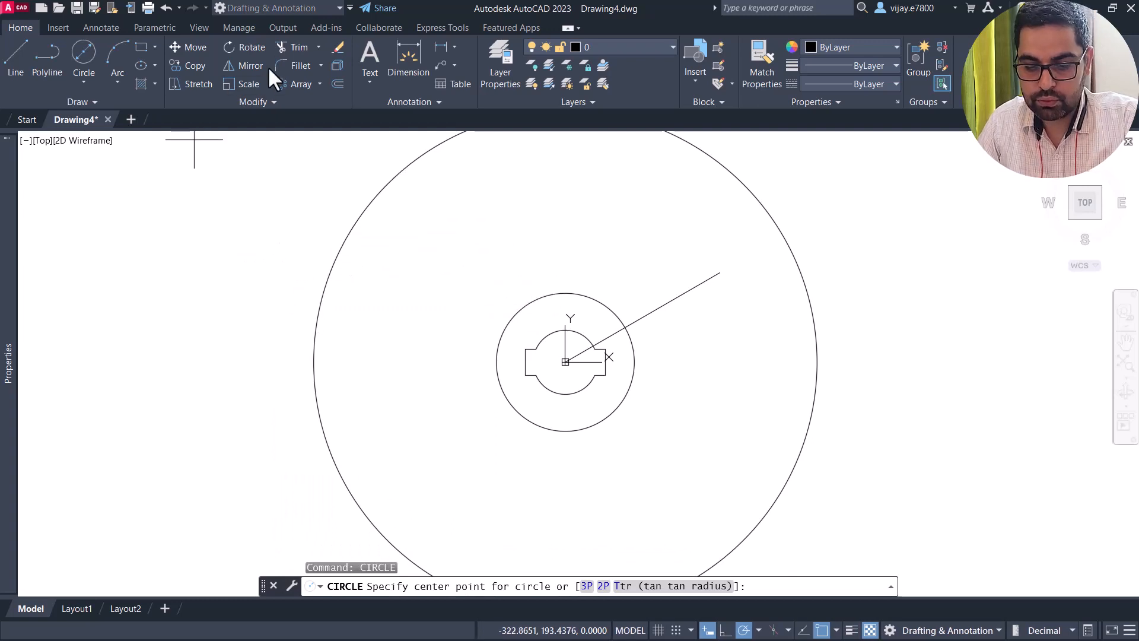
pyautogui.click(318, 47)
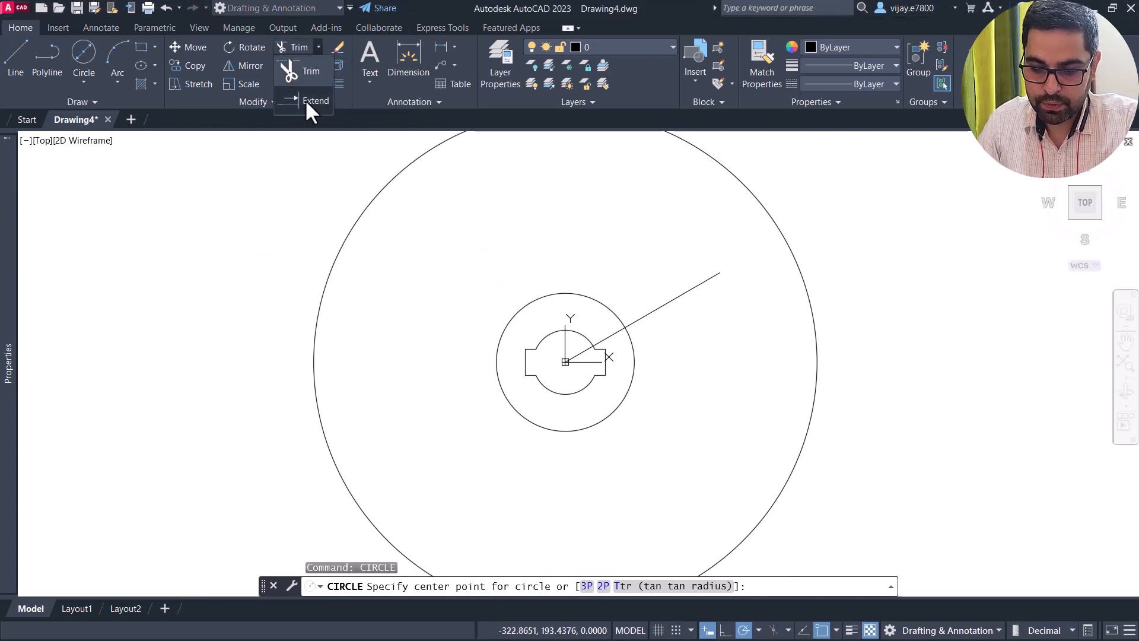
pyautogui.click(304, 102)
pyautogui.click(713, 278)
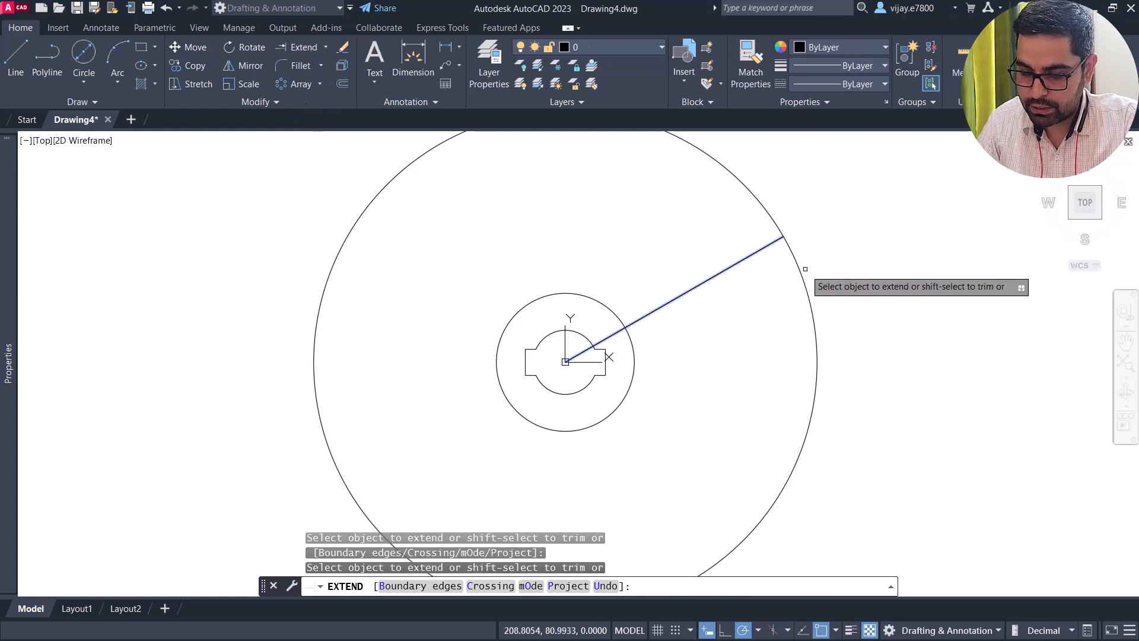
pyautogui.rightClick(904, 244)
pyautogui.click(913, 245)
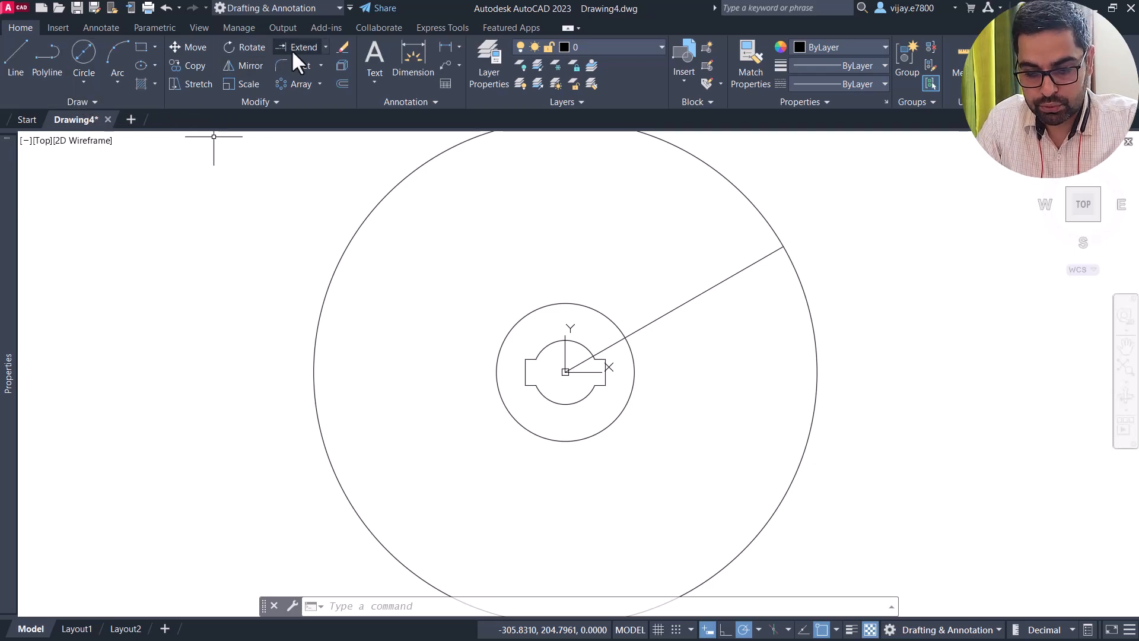
# - Draw a circle of diameter 40 centred where the angled line meets the large circle
pyautogui.click(83, 59)
pyautogui.click(783, 246)
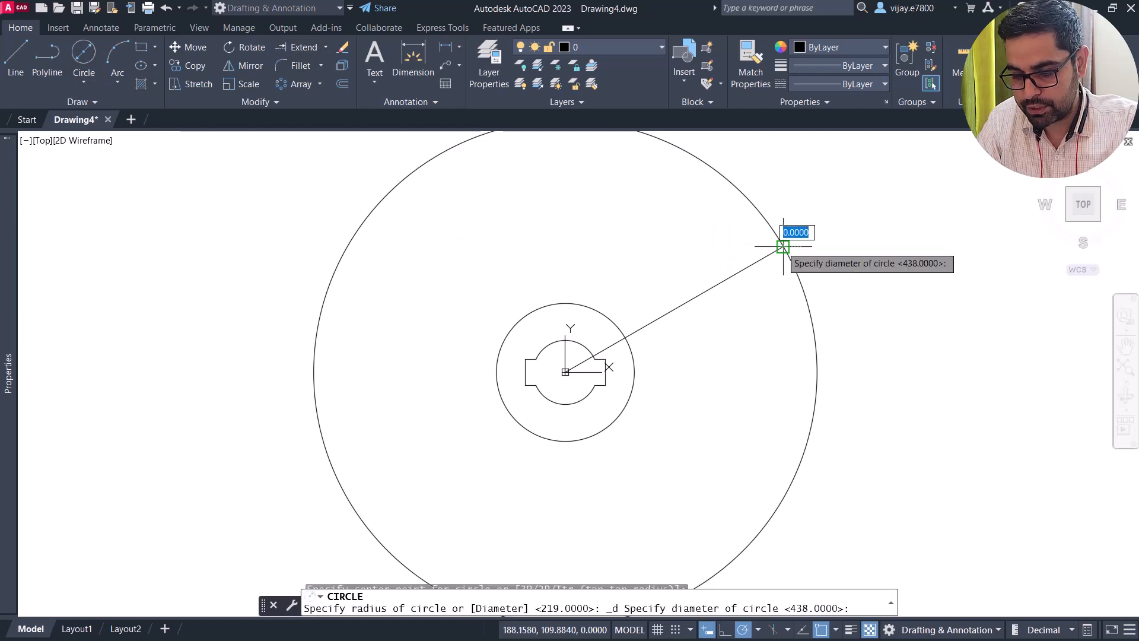
pyautogui.write('40')
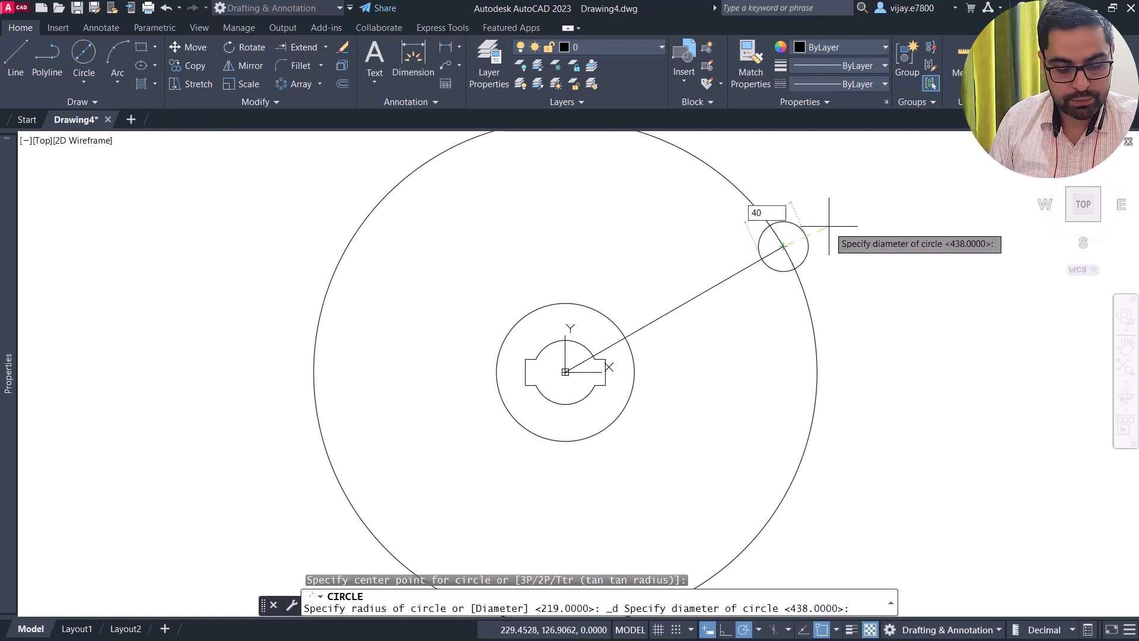
pyautogui.press('Return')
pyautogui.rightClick(851, 188)
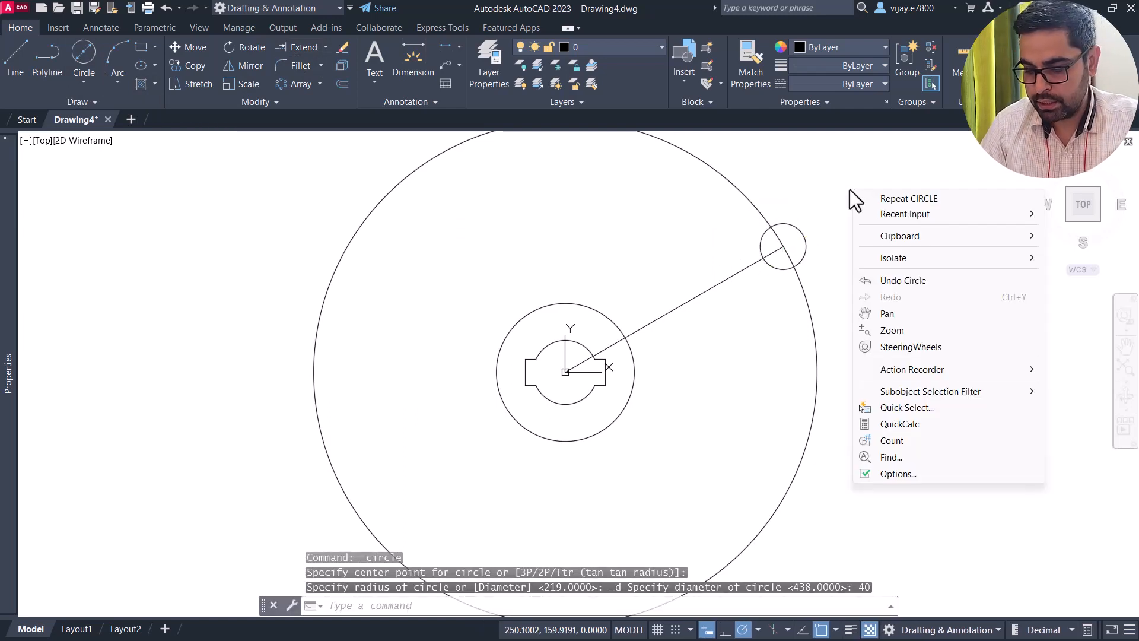
pyautogui.click(878, 198)
pyautogui.write('d')
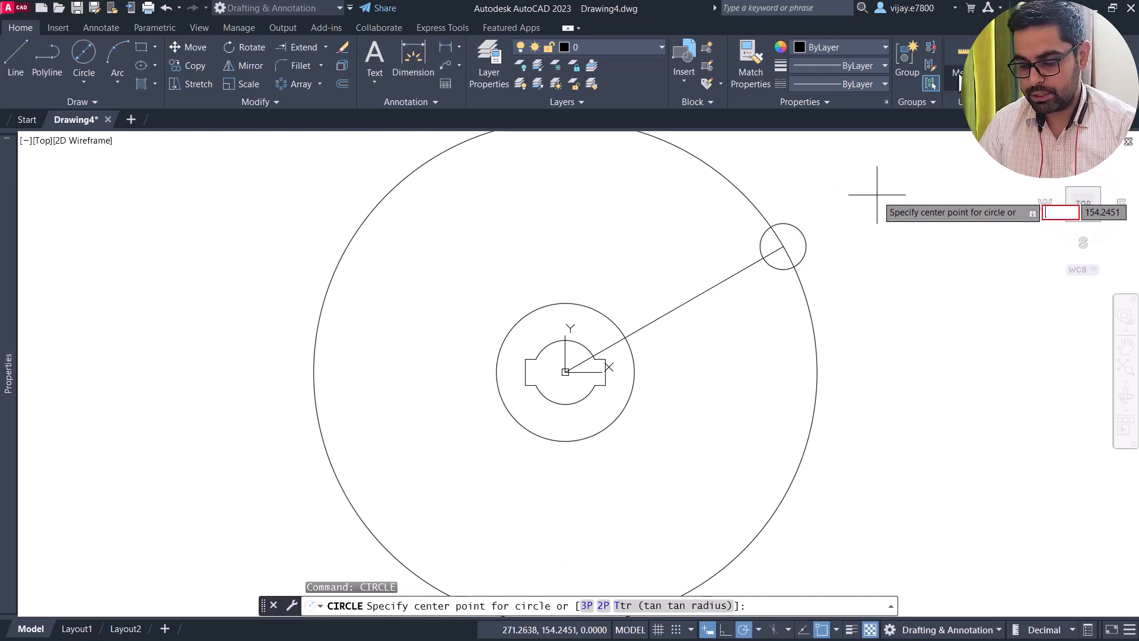
pyautogui.click(783, 246)
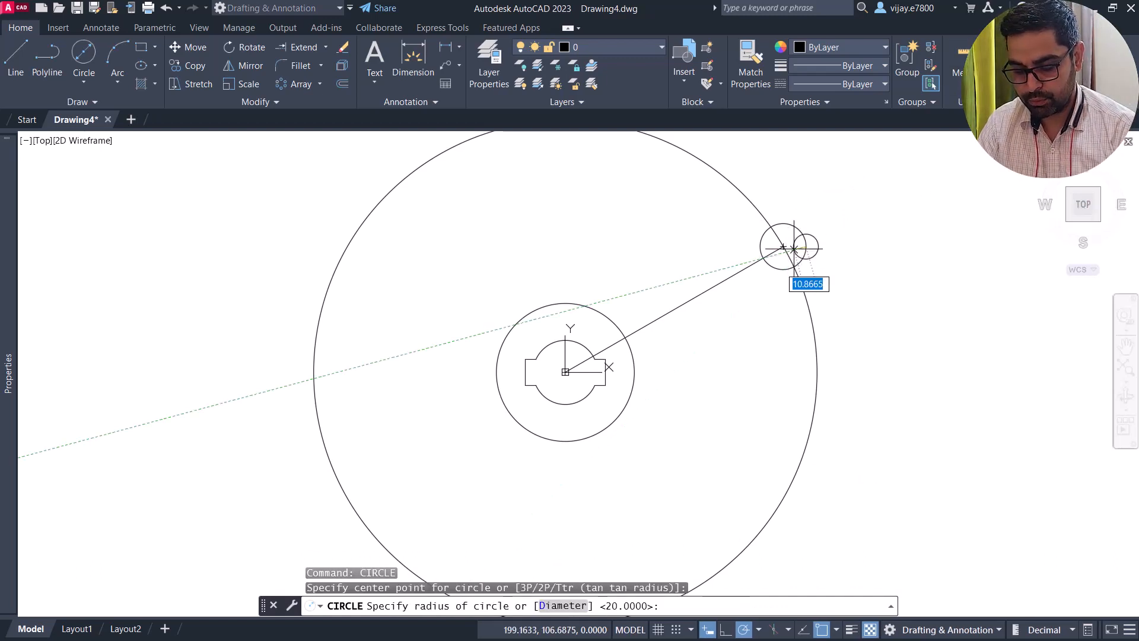
pyautogui.press('Escape')
# - Add a circle of diameter 60 concentric with the diameter 40 circle at the angled line's outer end
pyautogui.rightClick(848, 223)
pyautogui.click(866, 233)
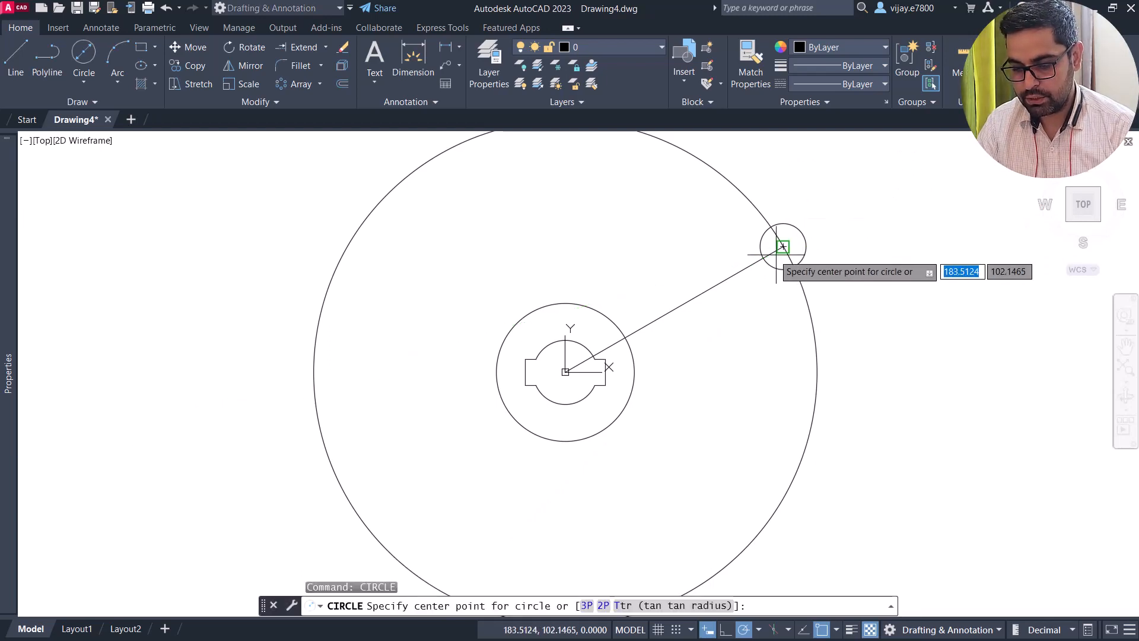
pyautogui.click(783, 246)
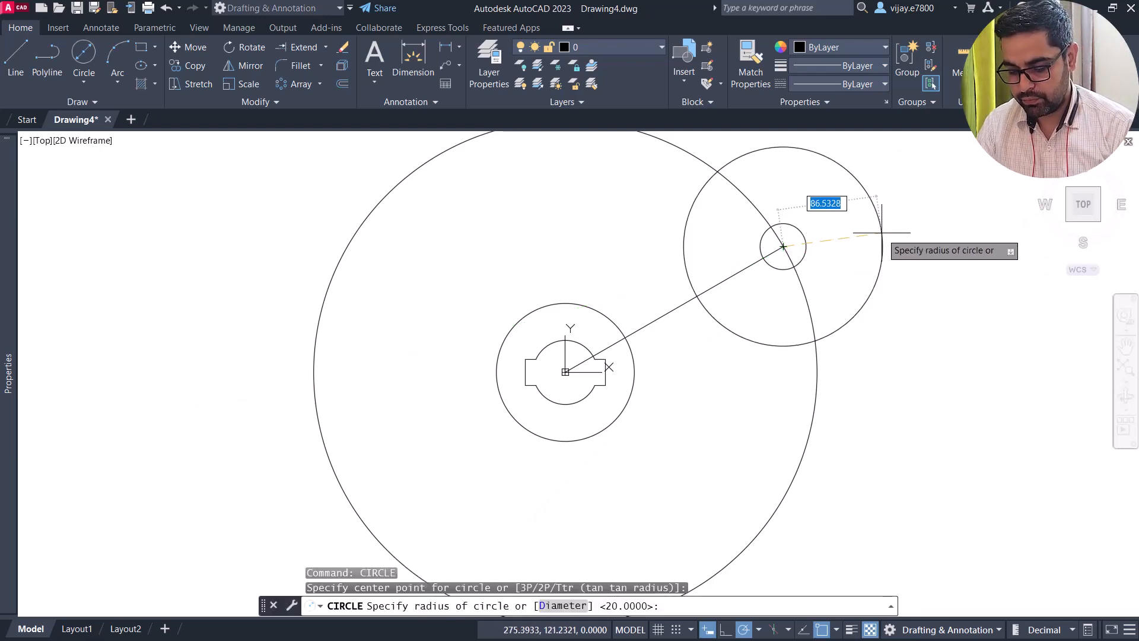
pyautogui.write('d')
pyautogui.press('Return')
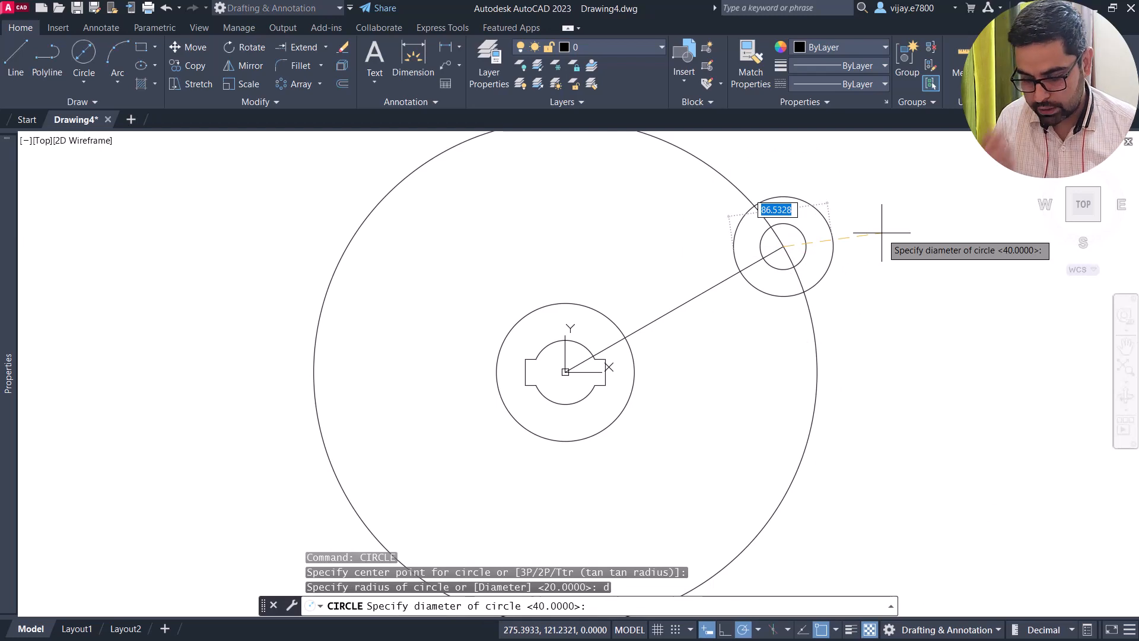
pyautogui.write('60')
pyautogui.press('Return')
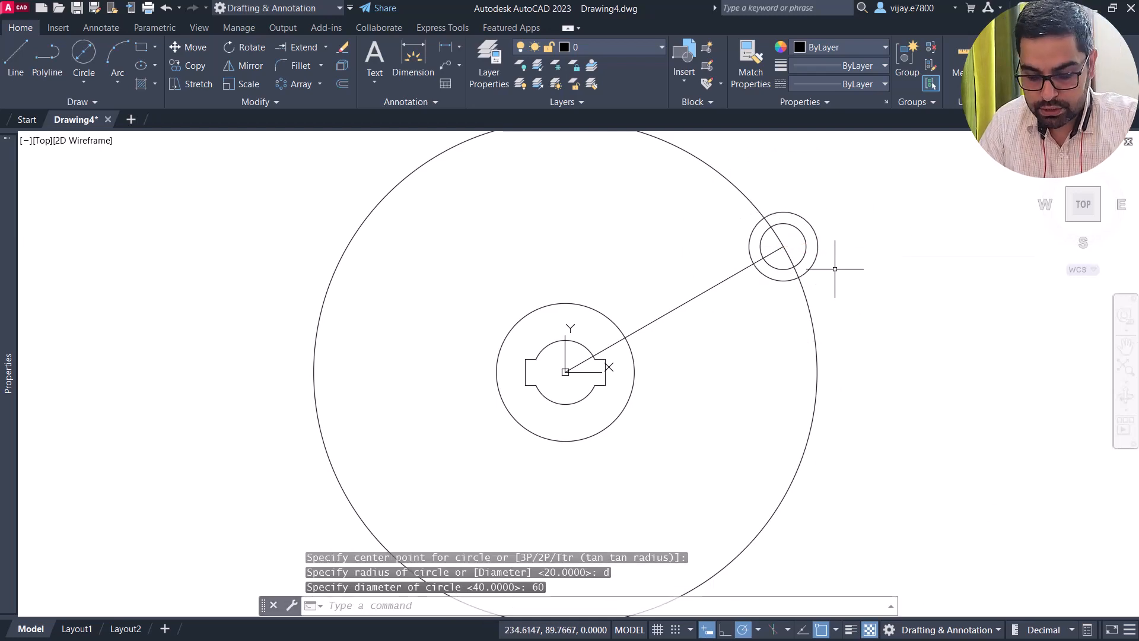
# - Offset the 30-degree line by 10 to both sides to form the arm's edges
pyautogui.scroll(2, 765, 274)
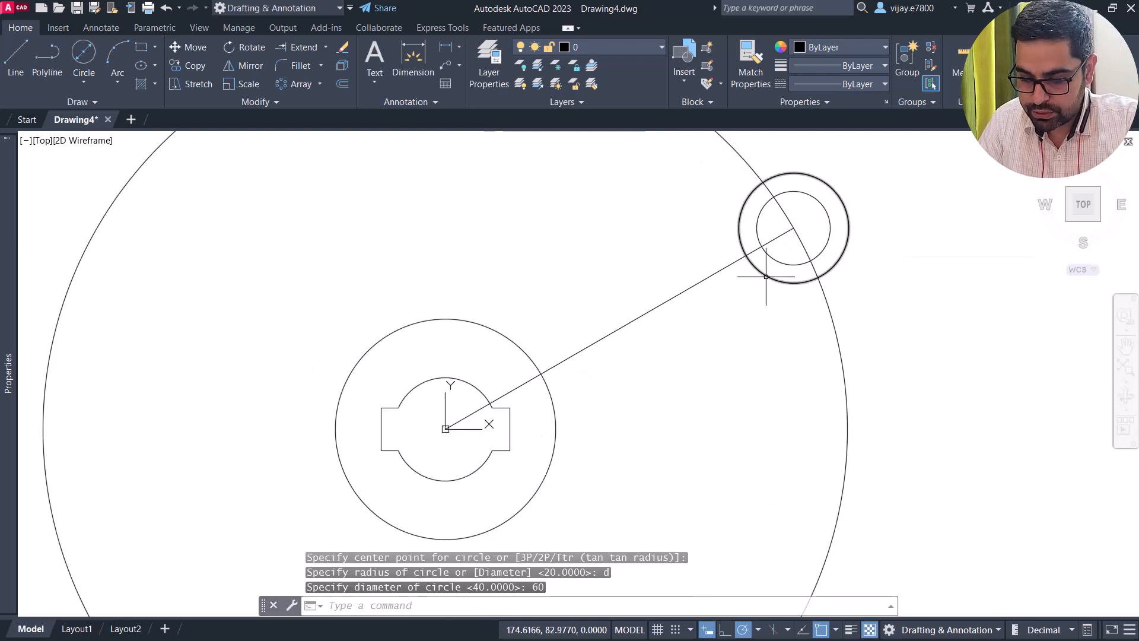
pyautogui.click(342, 85)
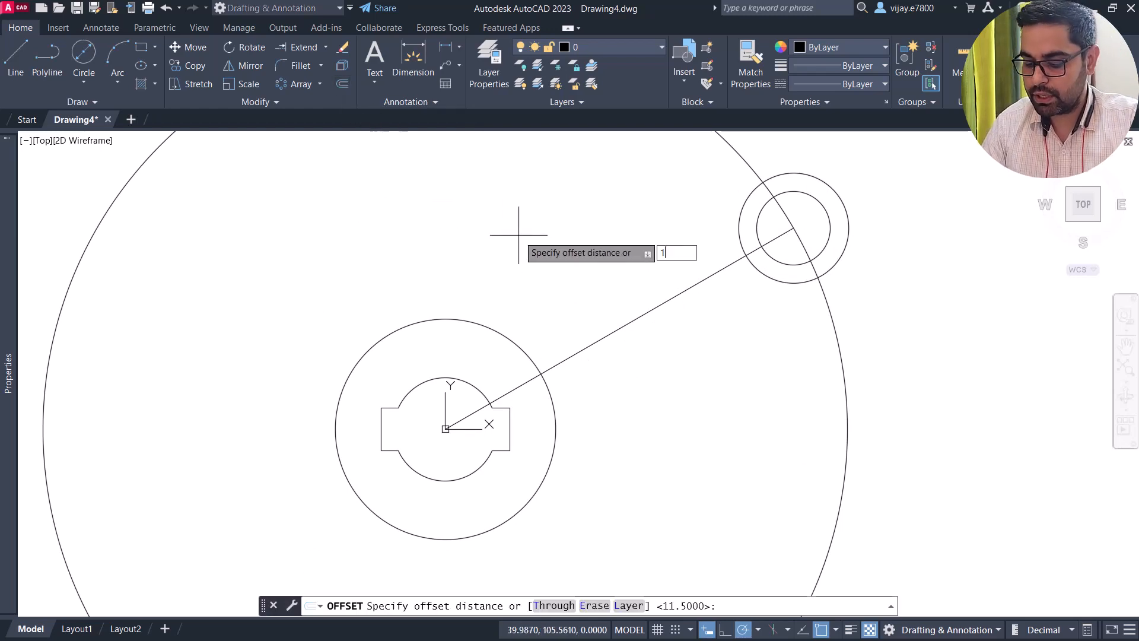
pyautogui.press('Return')
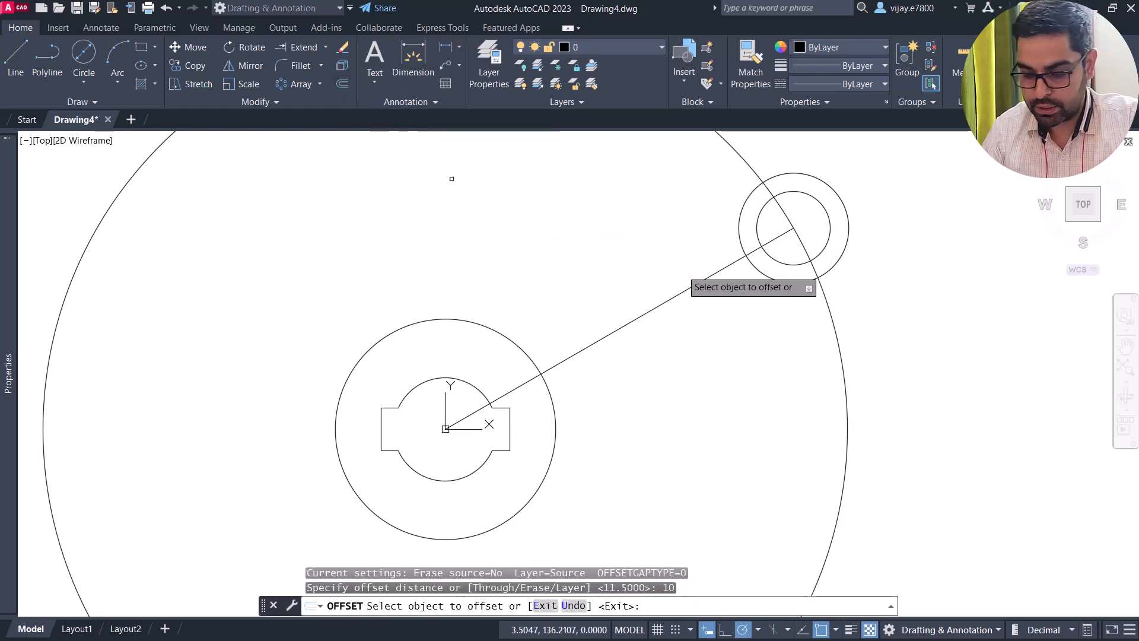
pyautogui.click(719, 277)
pyautogui.click(689, 254)
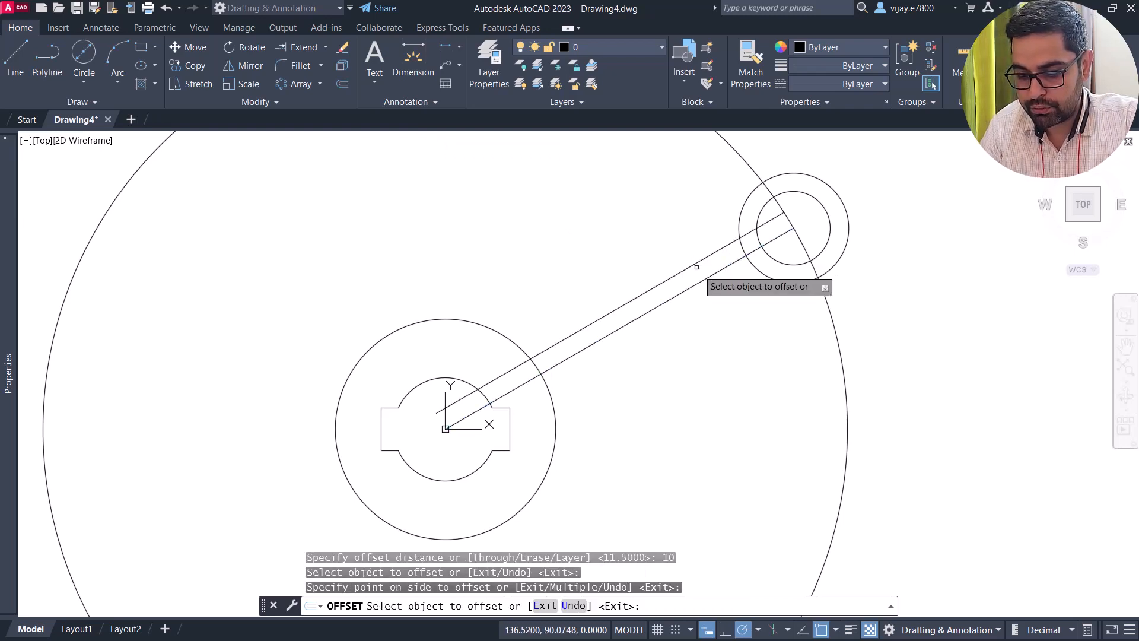
pyautogui.click(702, 279)
pyautogui.click(708, 288)
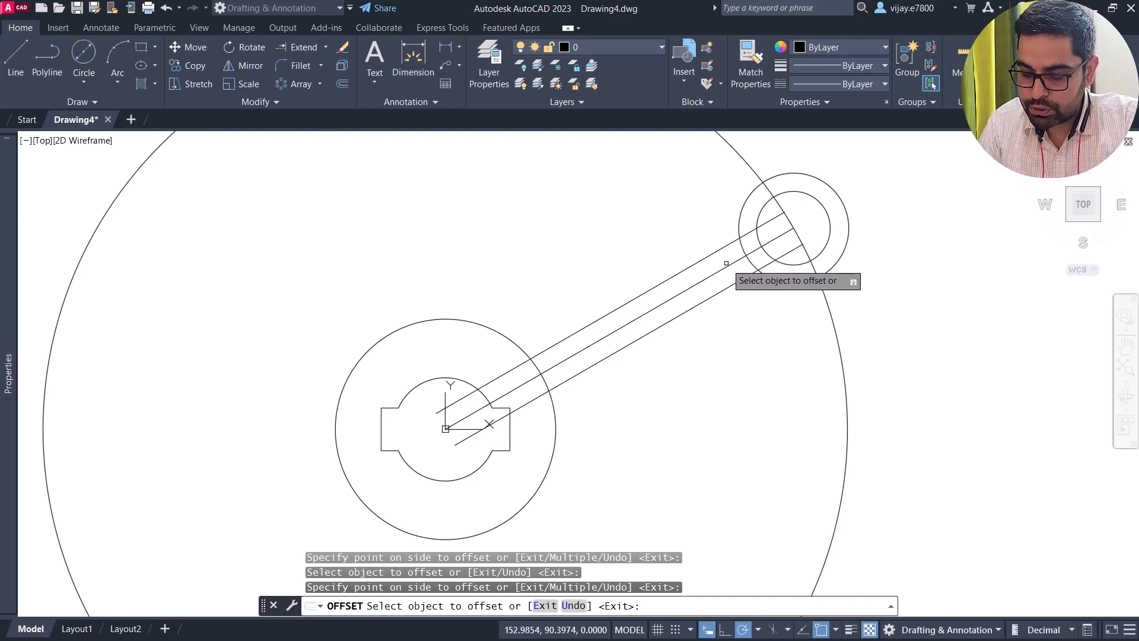
pyautogui.click(725, 267)
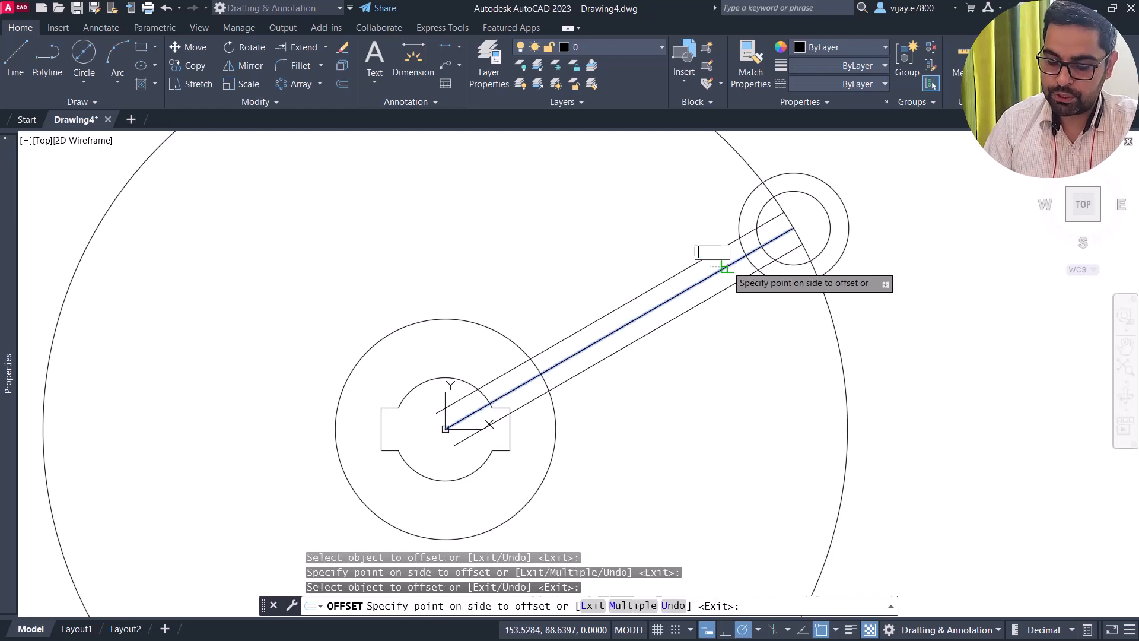
pyautogui.press('Escape')
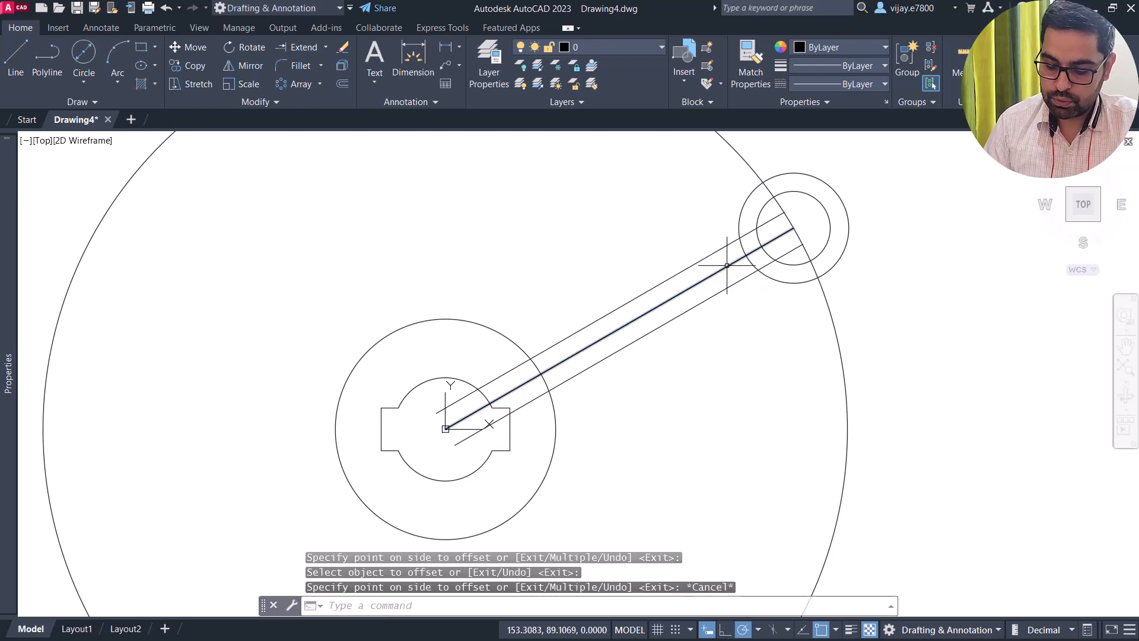
# - Erase the arm's 30-degree centre line and trim the two arm edges back to the hub's diameter 120 circle
pyautogui.click(727, 266)
pyautogui.press('Delete')
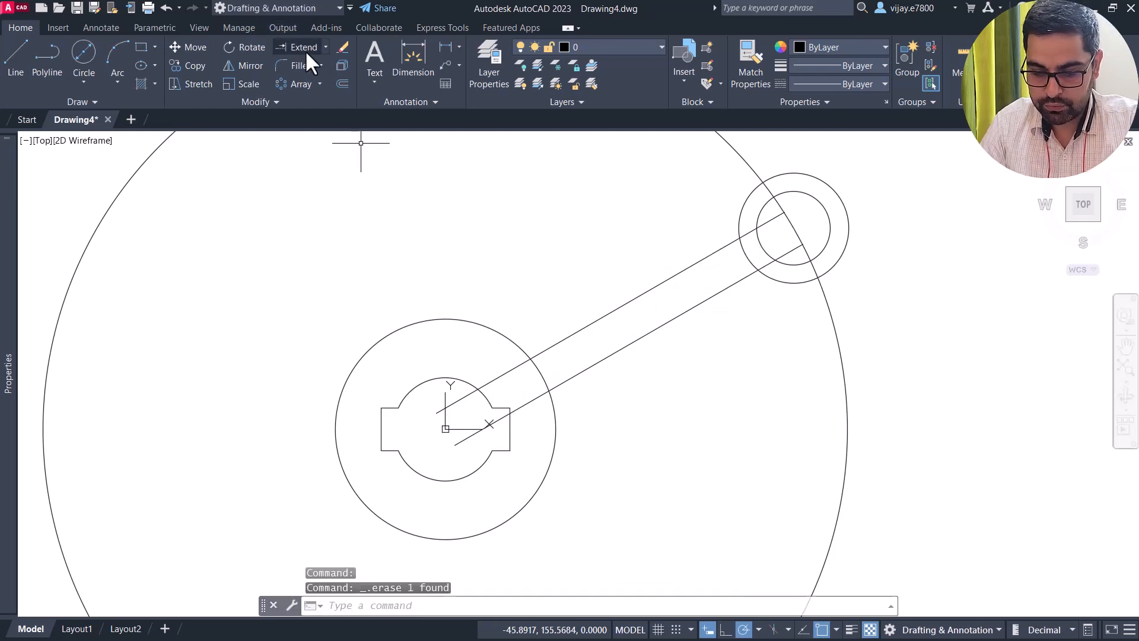
pyautogui.click(325, 47)
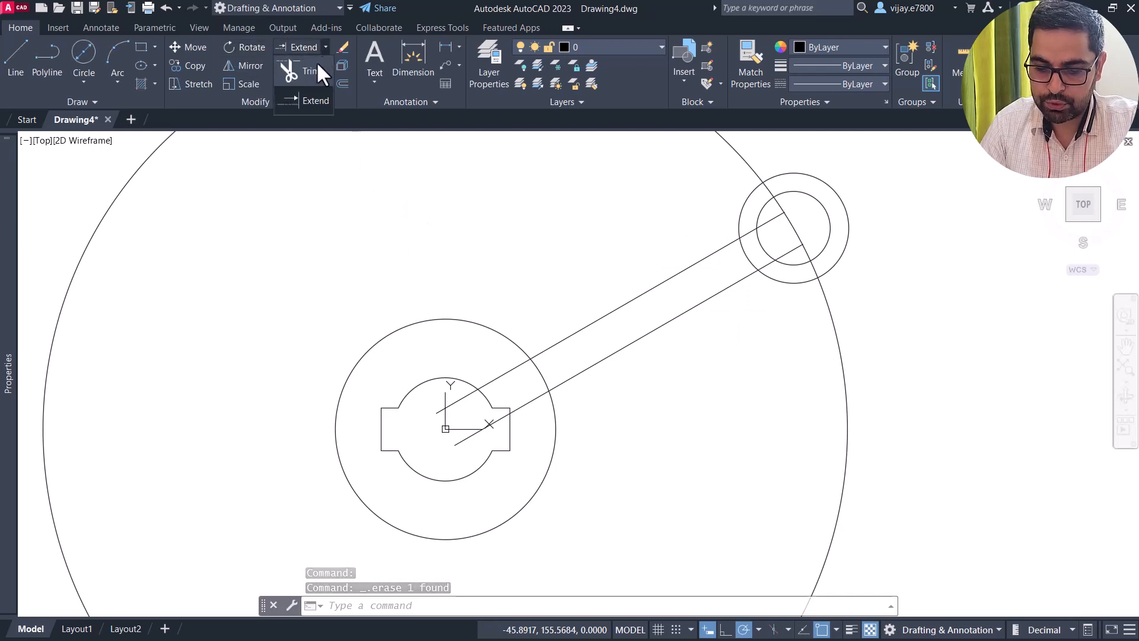
pyautogui.click(314, 74)
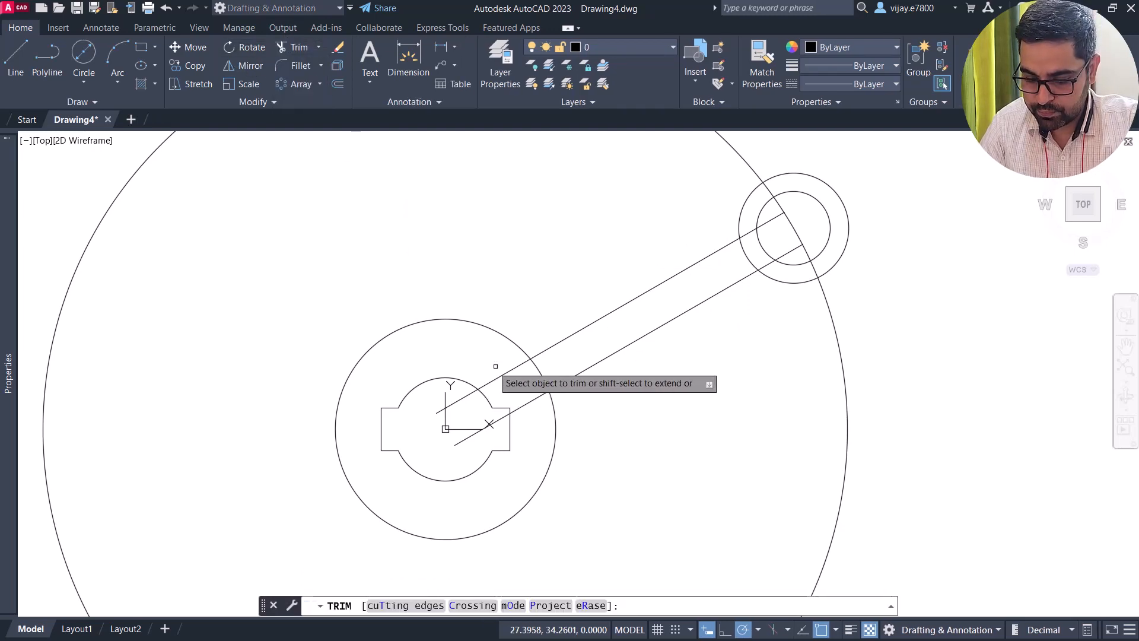
pyautogui.moveTo(493, 365); pyautogui.dragTo(532, 405)
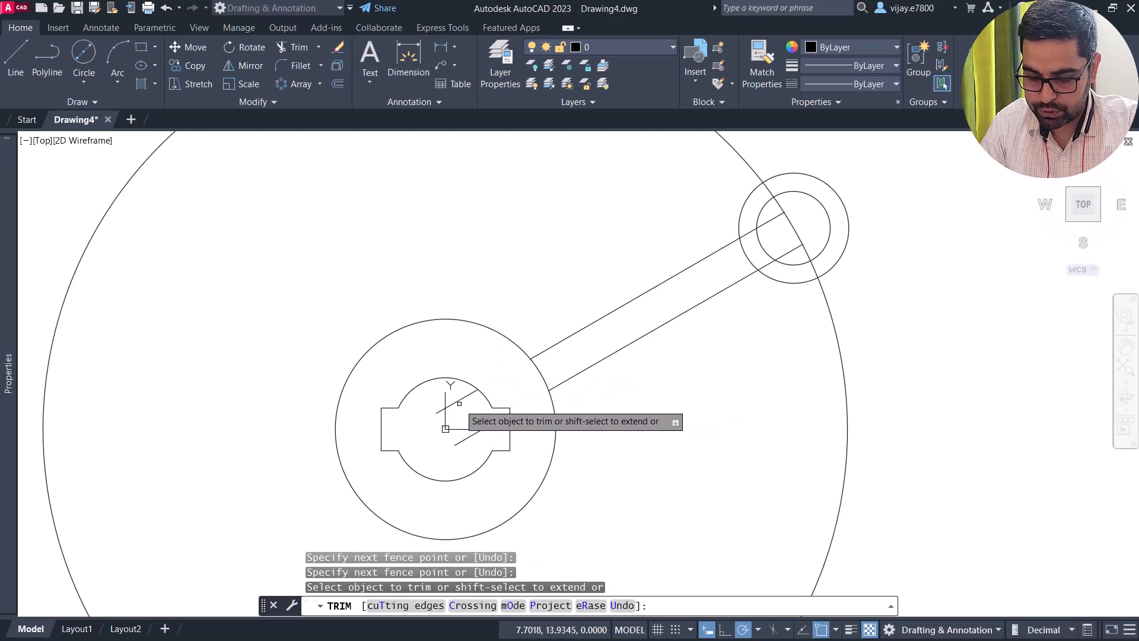
pyautogui.click(479, 429)
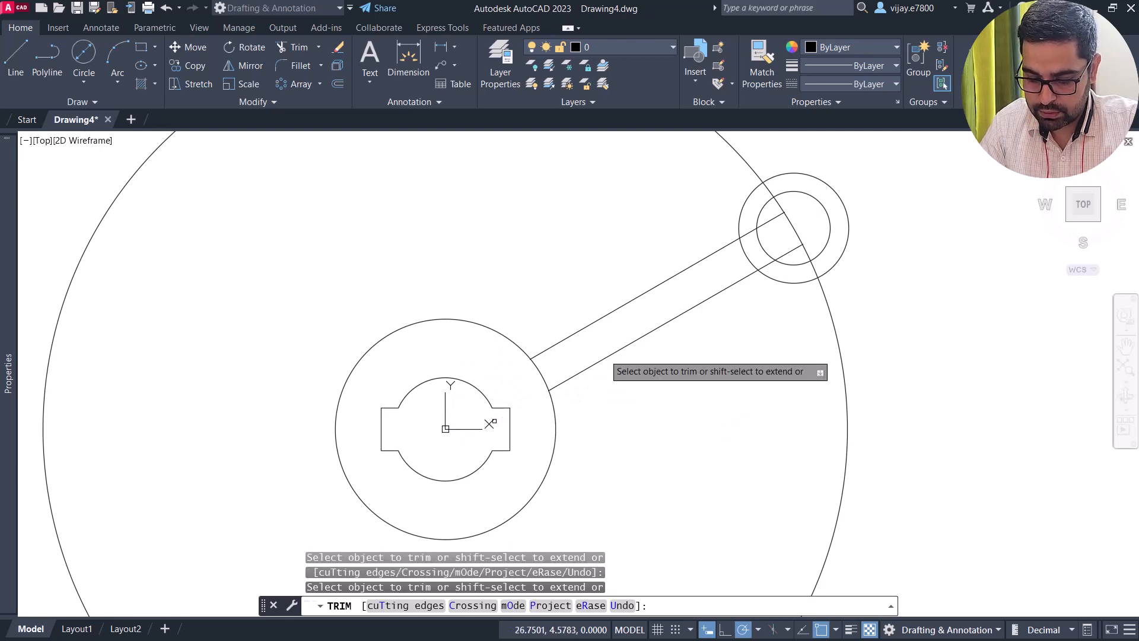
# - Trim the boss's outer circle between the arm edges and remove the edge portions inside the diameter 40 circle
pyautogui.click(746, 256)
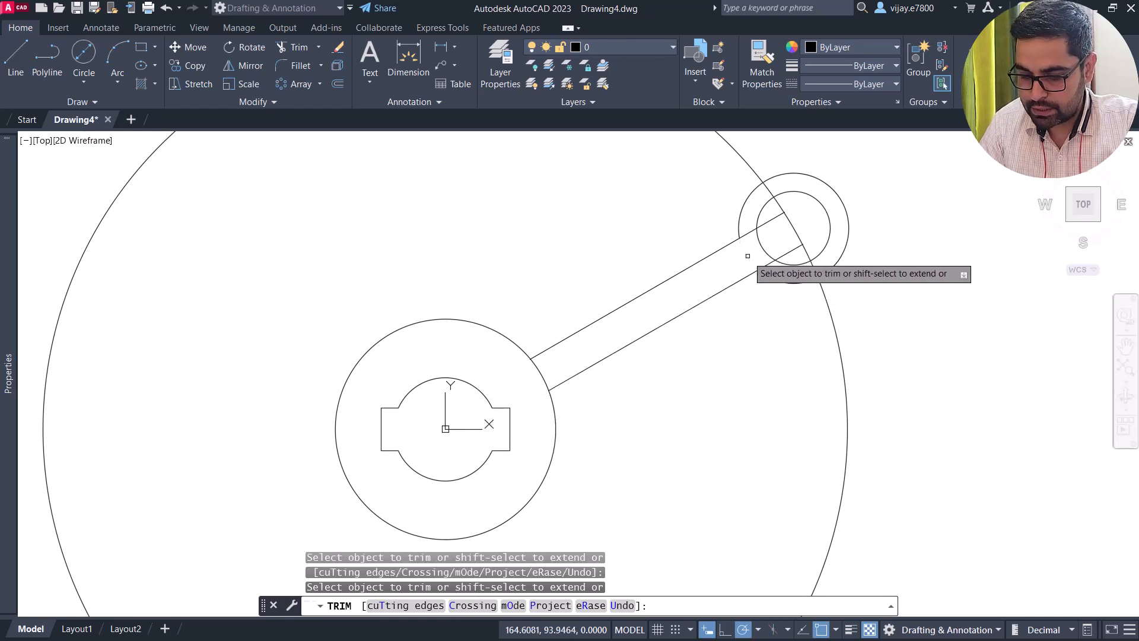
pyautogui.click(767, 222)
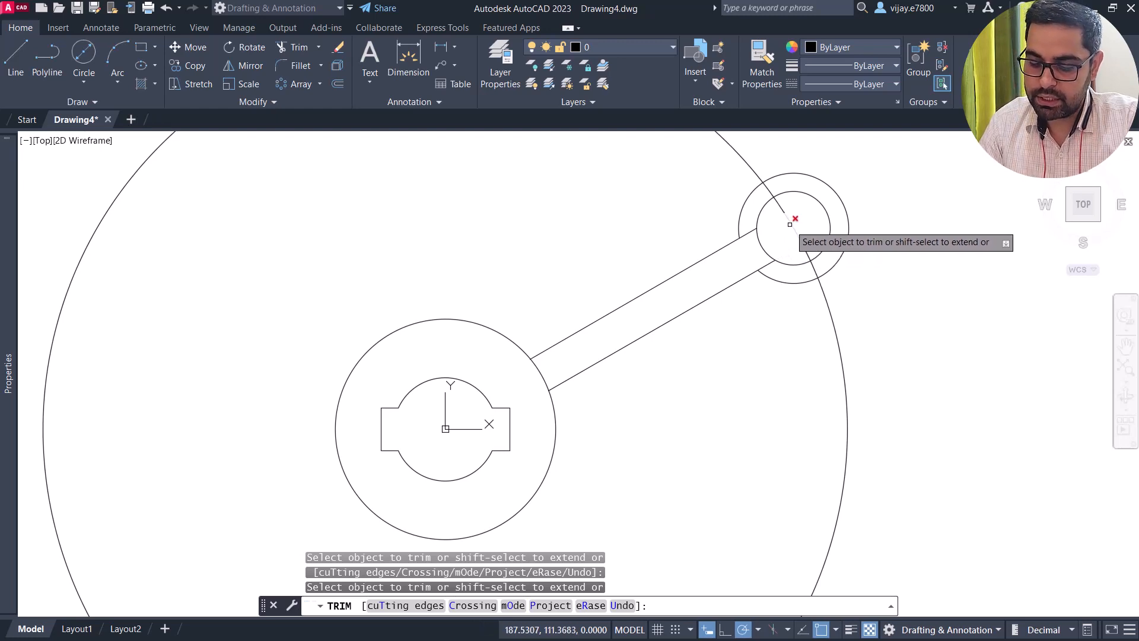
pyautogui.rightClick(877, 268)
pyautogui.click(884, 270)
# - Change the large radius 219 construction circle to the dashed ACAD_ISO02 linetype
pyautogui.click(860, 362)
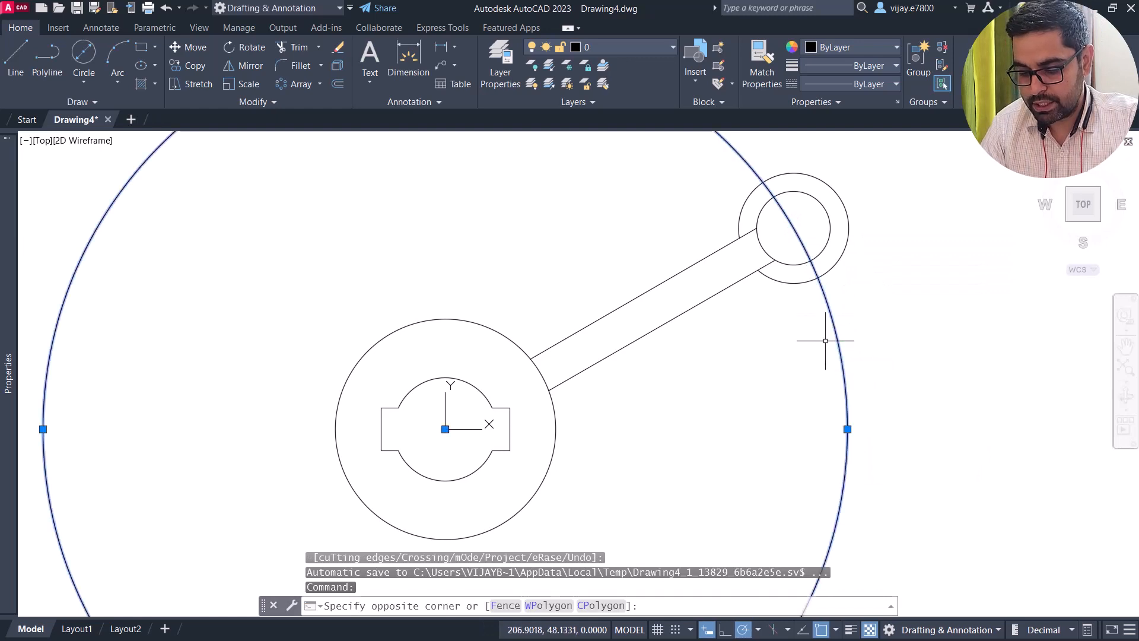
pyautogui.click(826, 338)
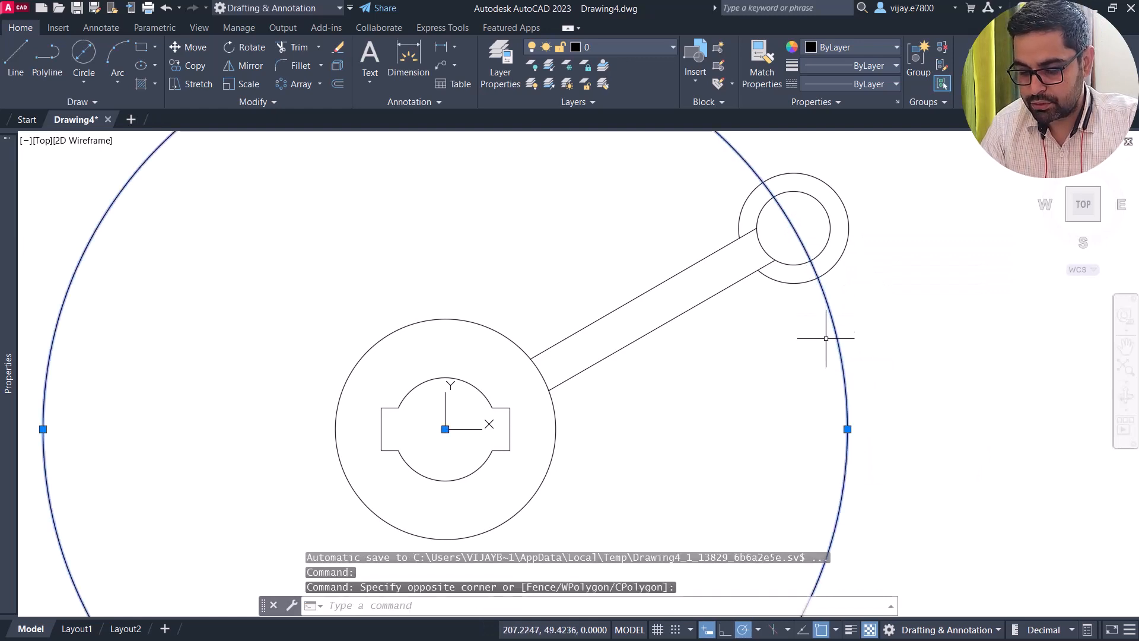
pyautogui.click(827, 84)
pyautogui.click(845, 134)
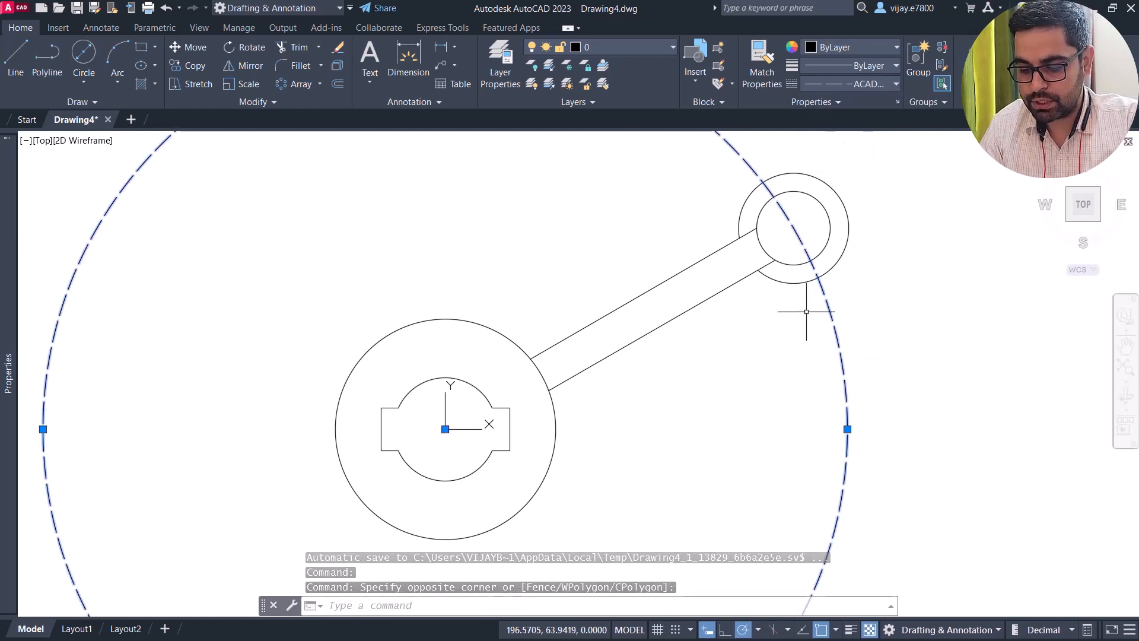
pyautogui.press('Escape')
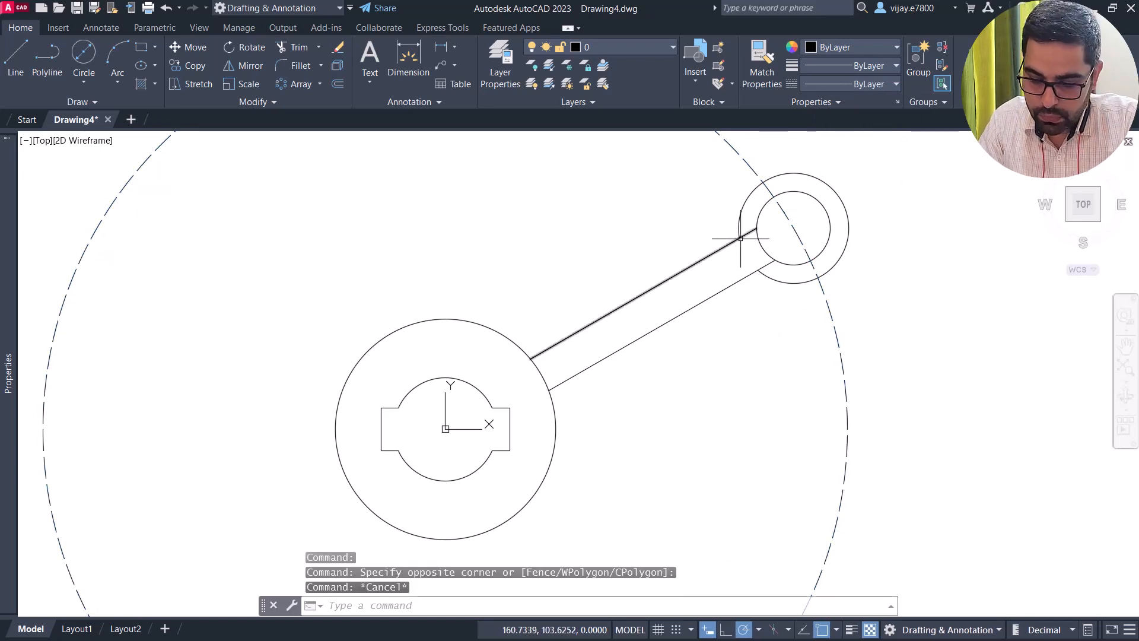
# - Trim the arm edge ends between the boss's two circles so the arm stops at the diameter 60 circle
pyautogui.rightClick(641, 235)
pyautogui.moveTo(763, 258)
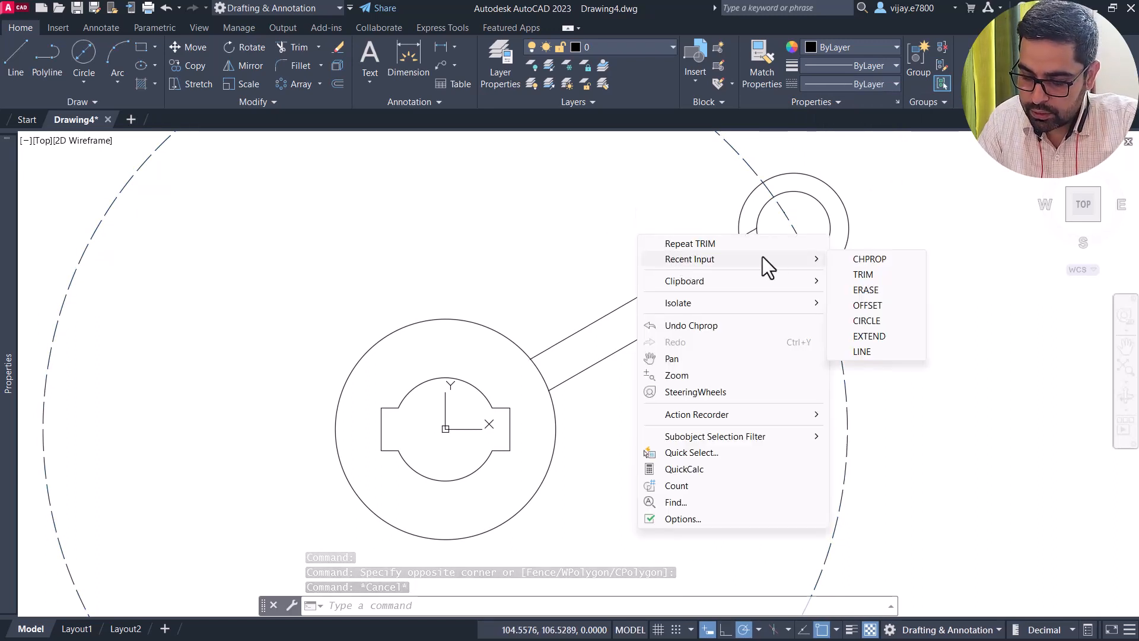
pyautogui.click(882, 277)
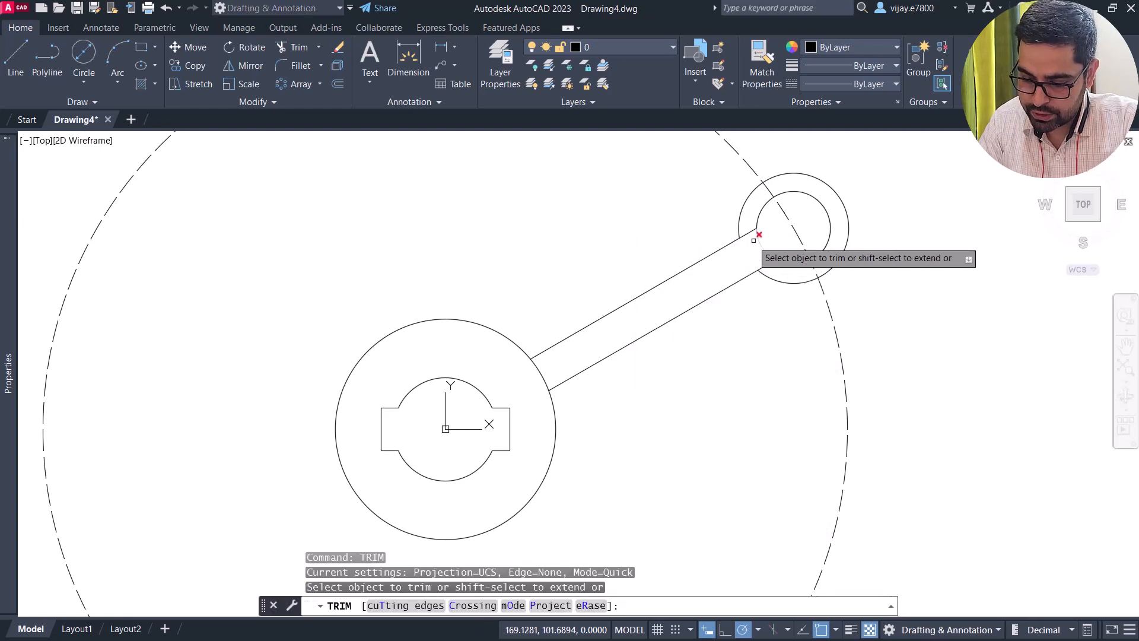
pyautogui.click(766, 264)
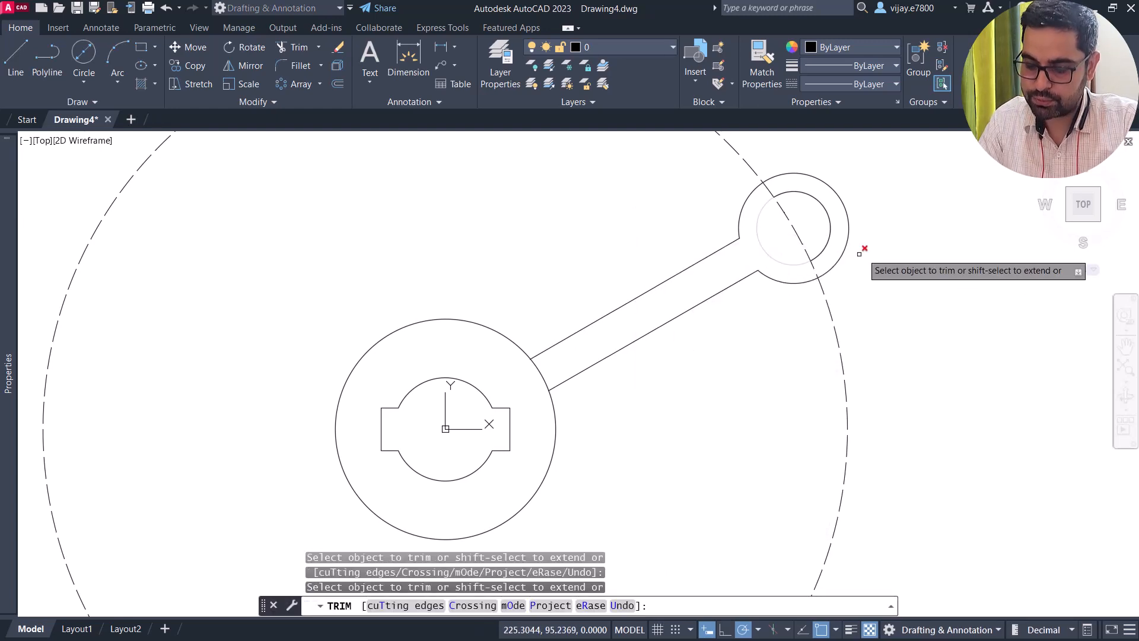
pyautogui.rightClick(916, 243)
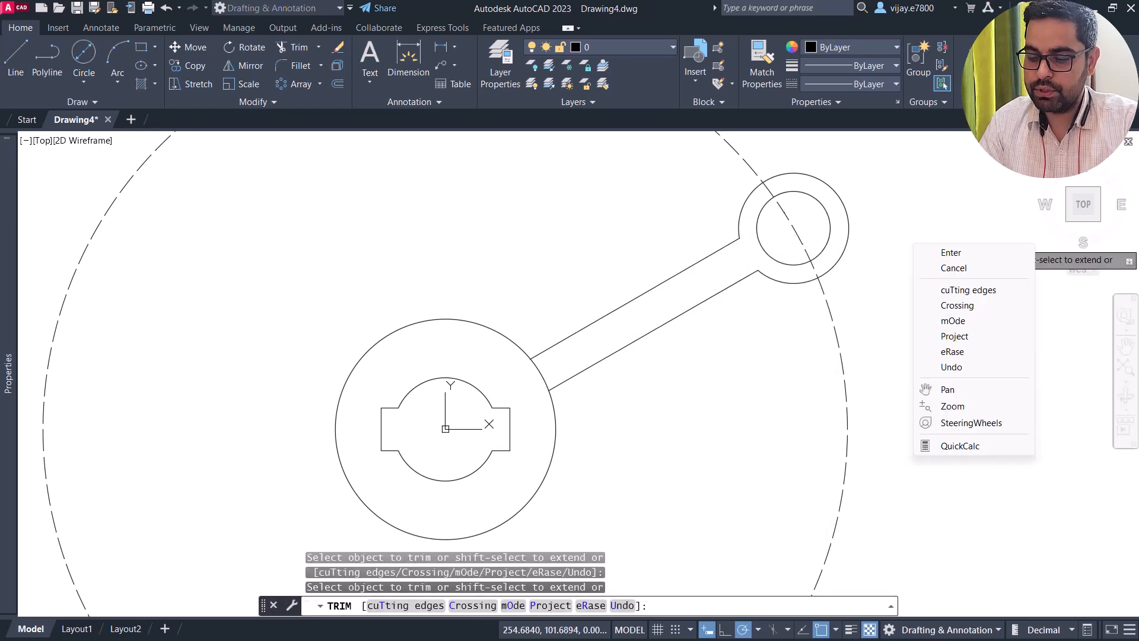
pyautogui.click(925, 253)
# - Trim the hub's diameter 120 circle between the two arm edges to open the hub into the arm
pyautogui.scroll(-4, 602, 261)
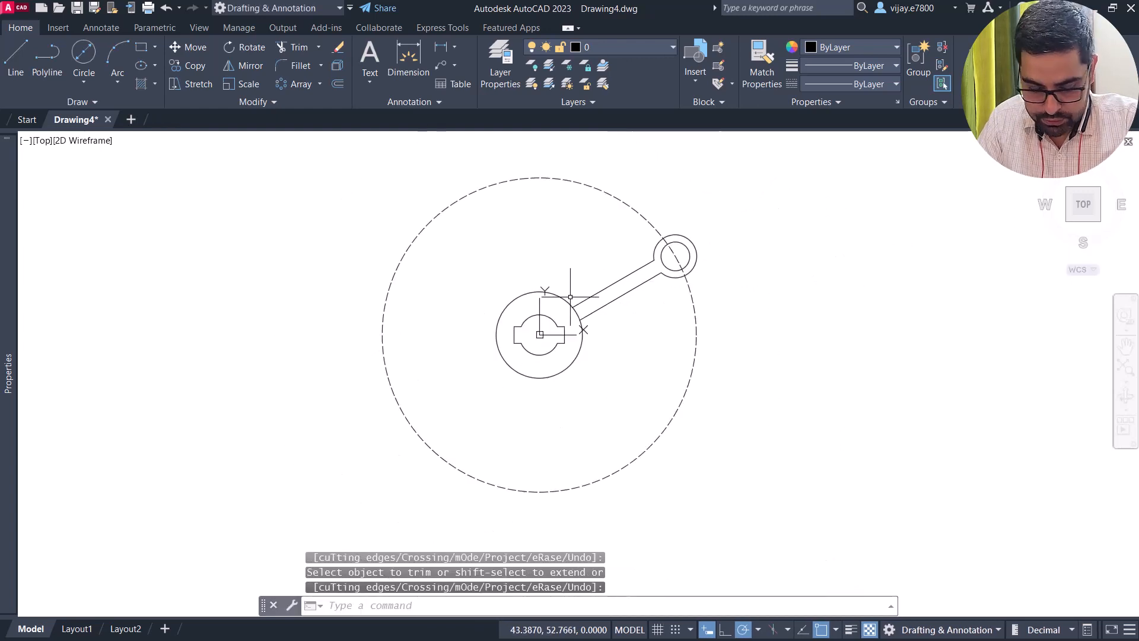
pyautogui.scroll(2, 581, 319)
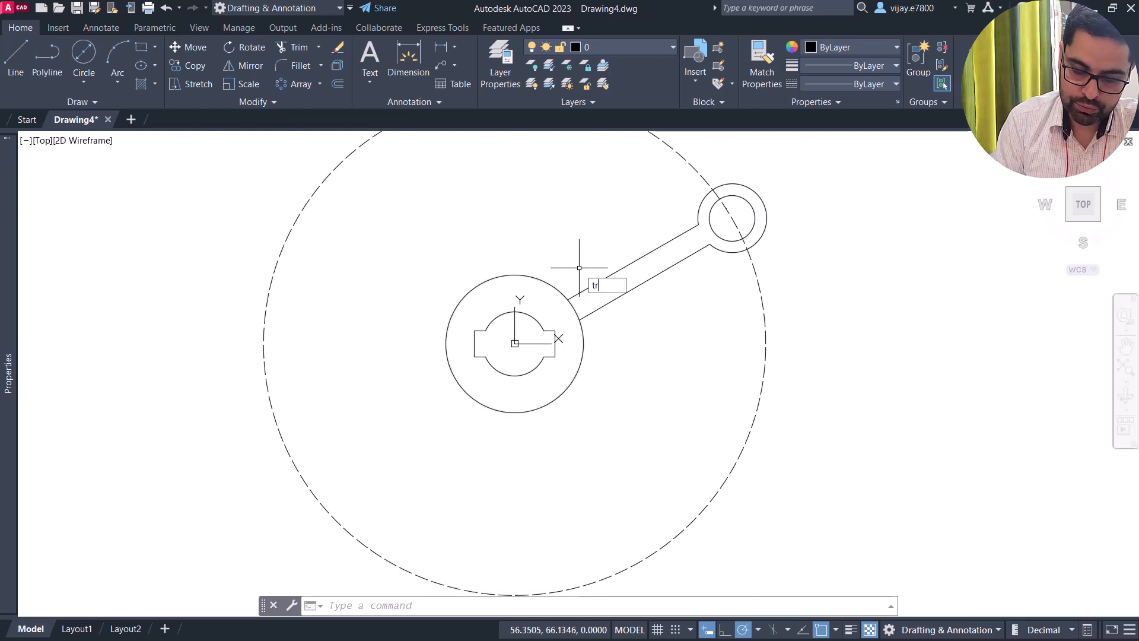
pyautogui.press('Return')
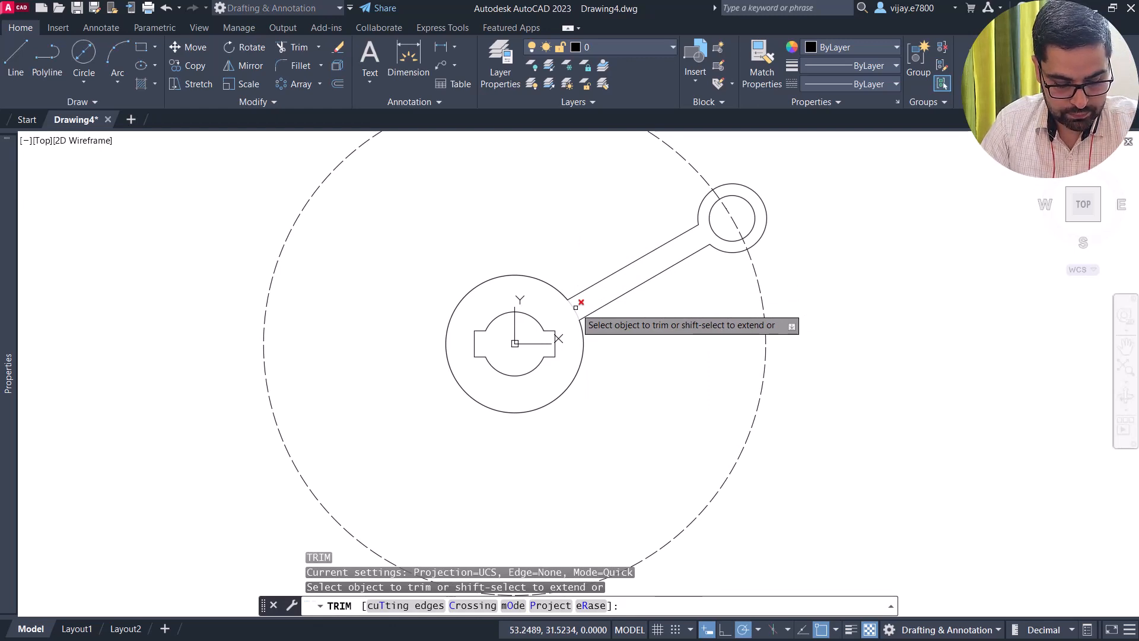
pyautogui.click(576, 308)
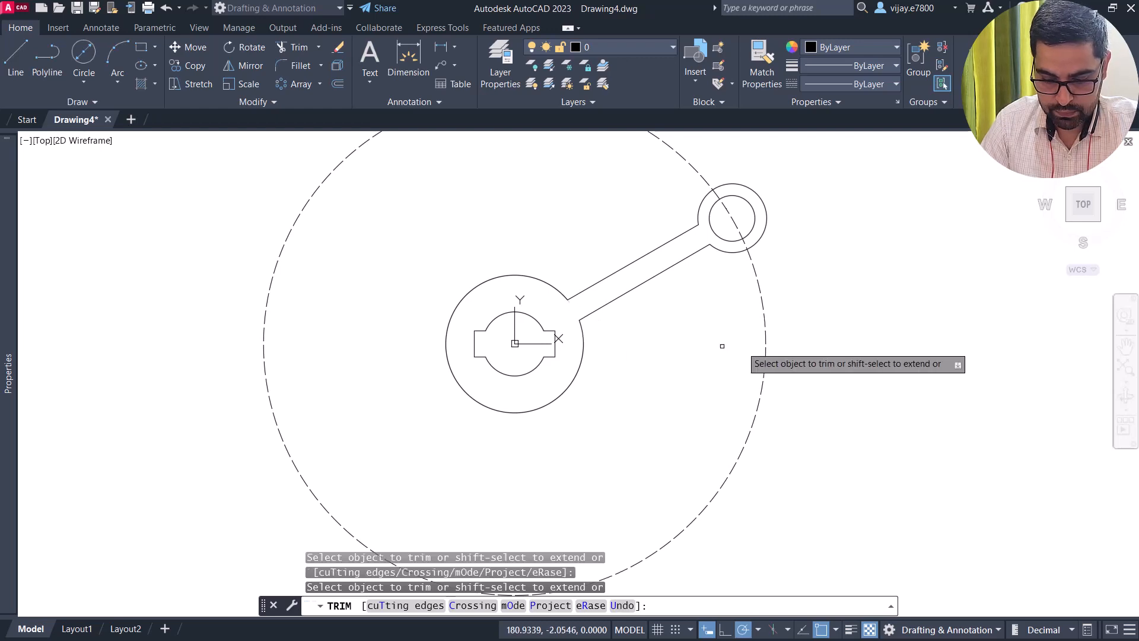
pyautogui.rightClick(881, 278)
pyautogui.click(906, 293)
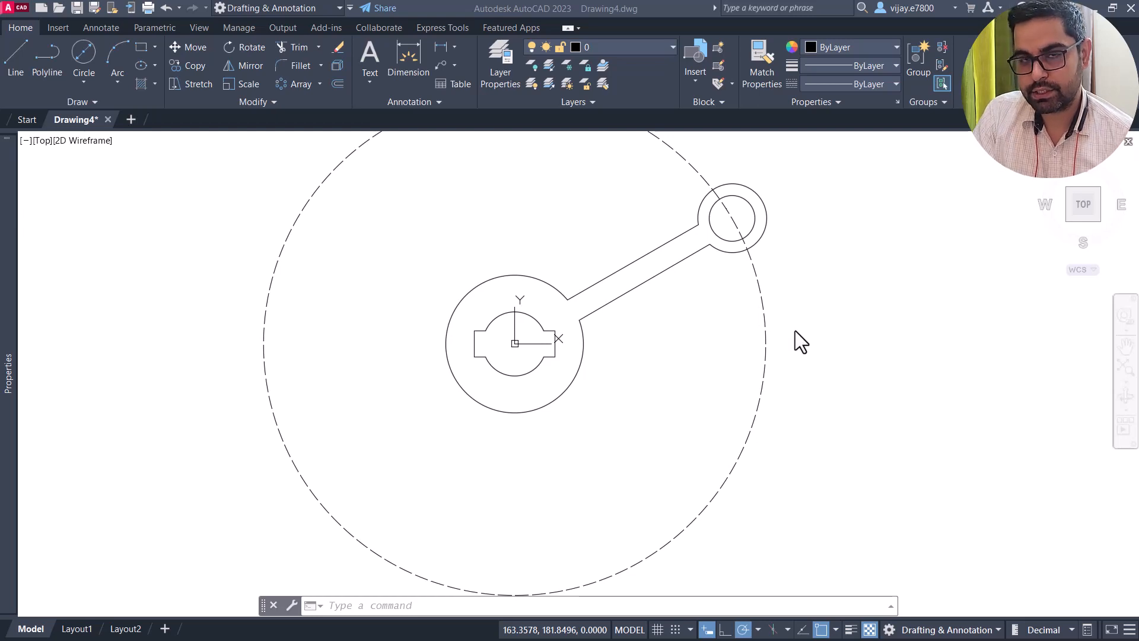
# - Check the radius and diameter of the large dashed circle in its quick properties
pyautogui.click(813, 390)
pyautogui.click(749, 345)
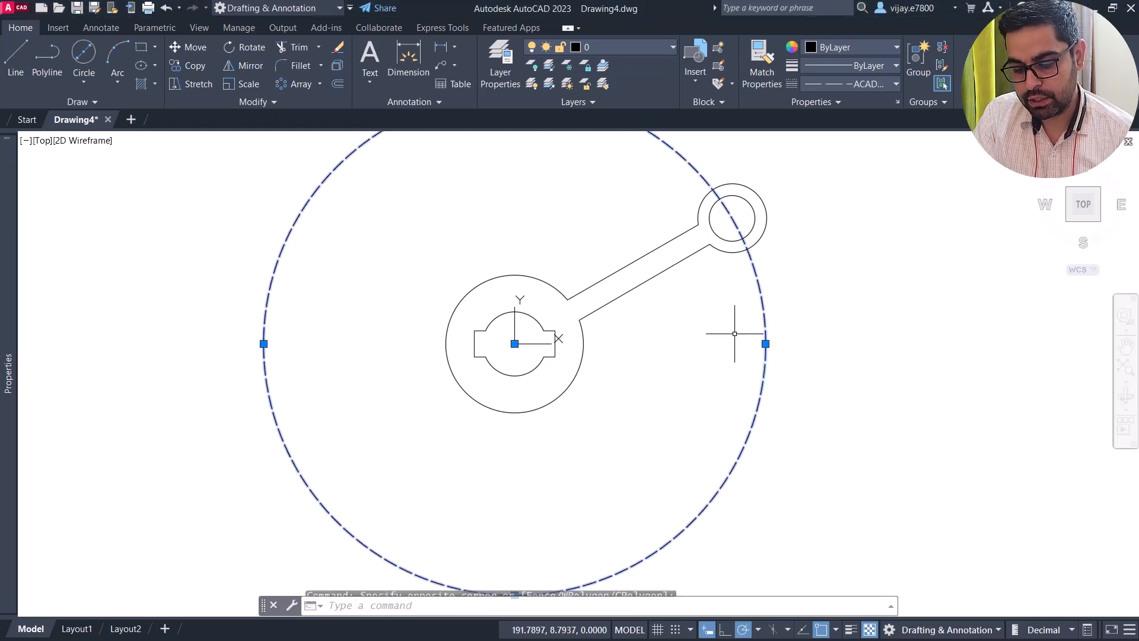
pyautogui.rightClick(737, 330)
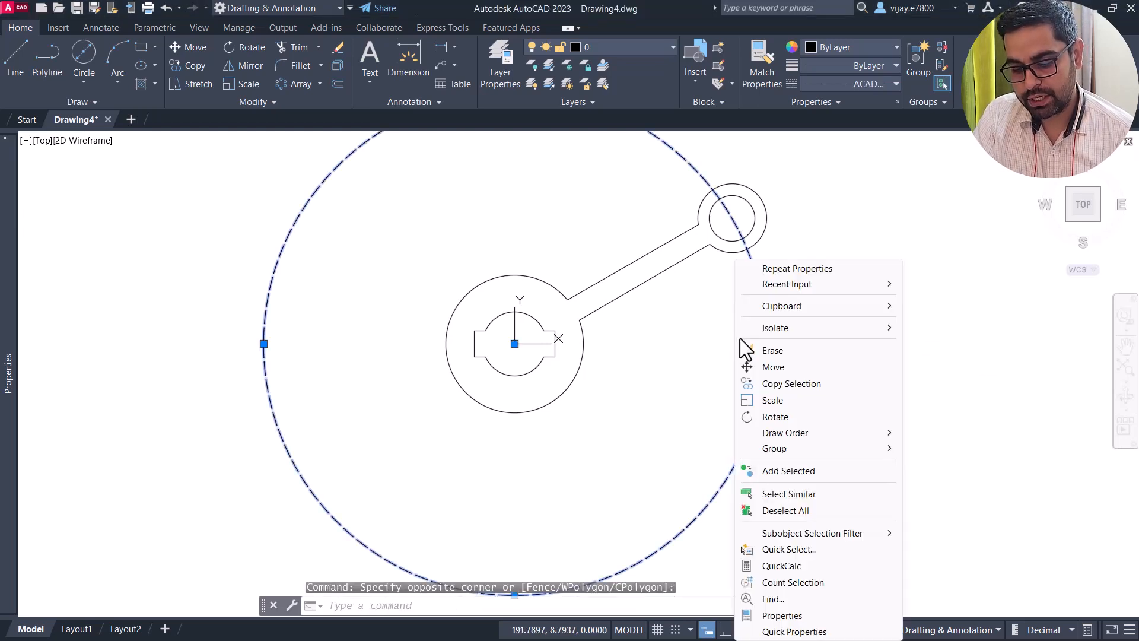
pyautogui.click(782, 630)
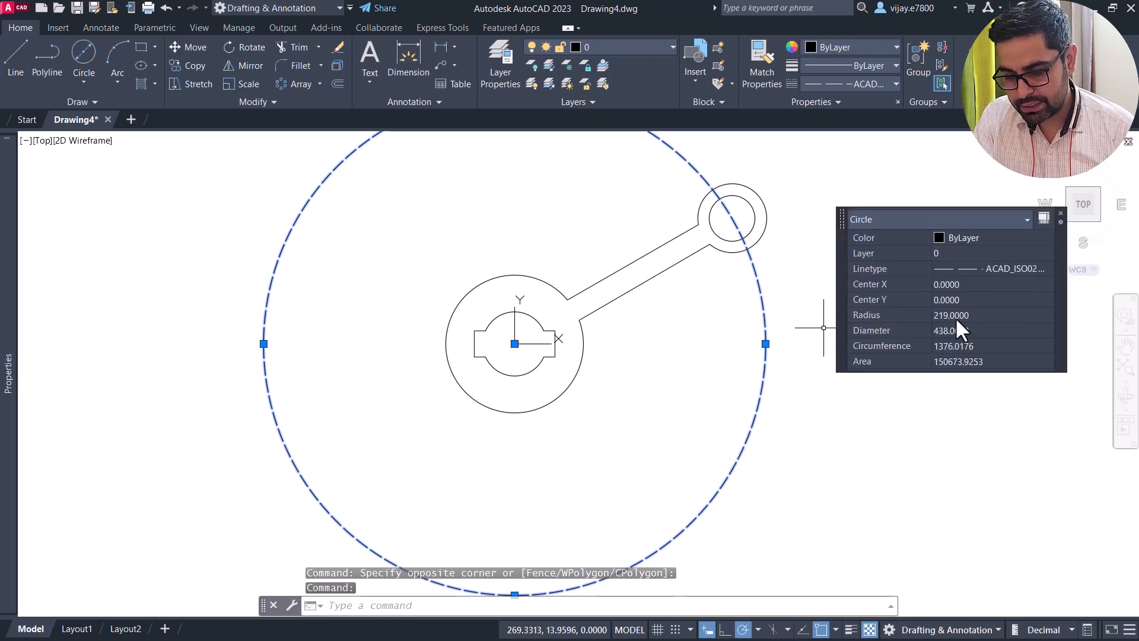
pyautogui.click(951, 315)
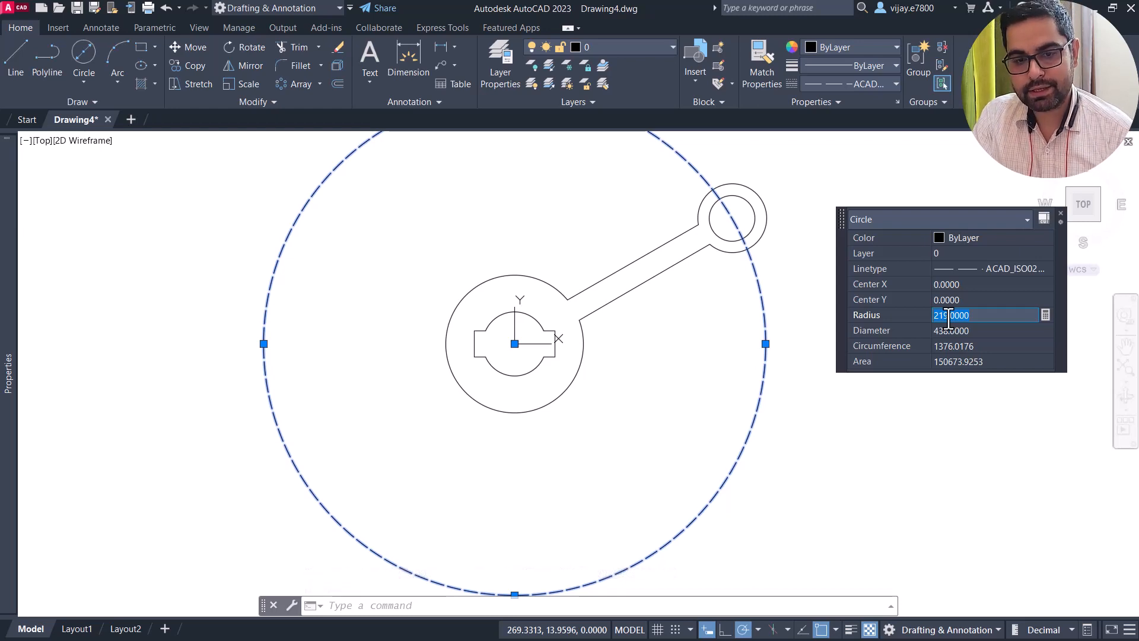
pyautogui.press('Escape')
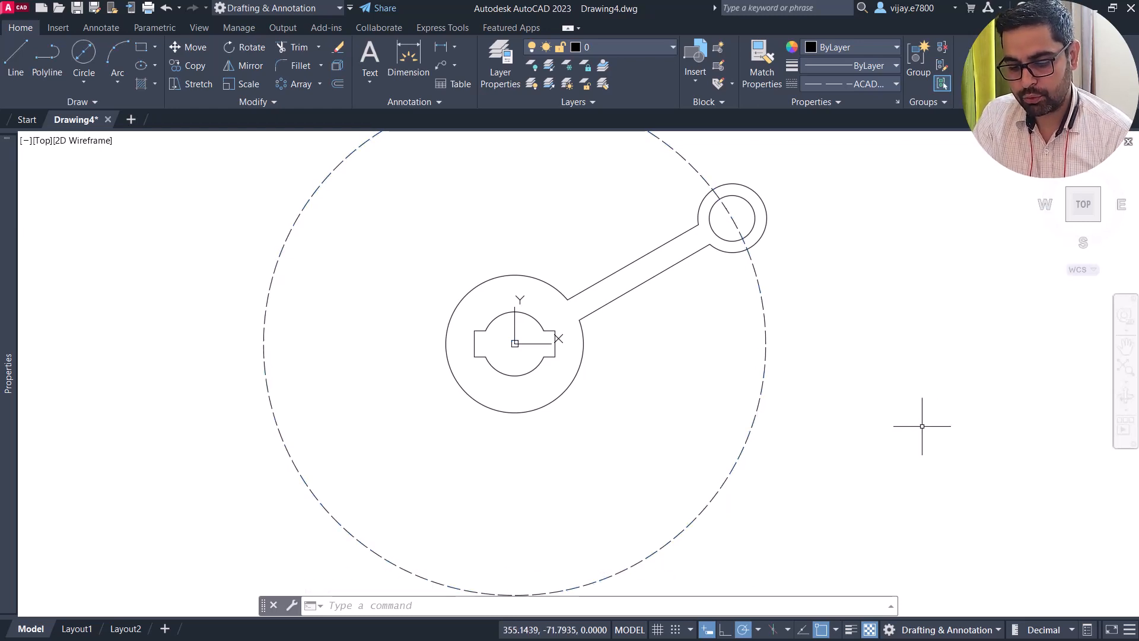
# - Draw a line from the hub's centre to the centre of the boss at the arm's end
pyautogui.click(16, 59)
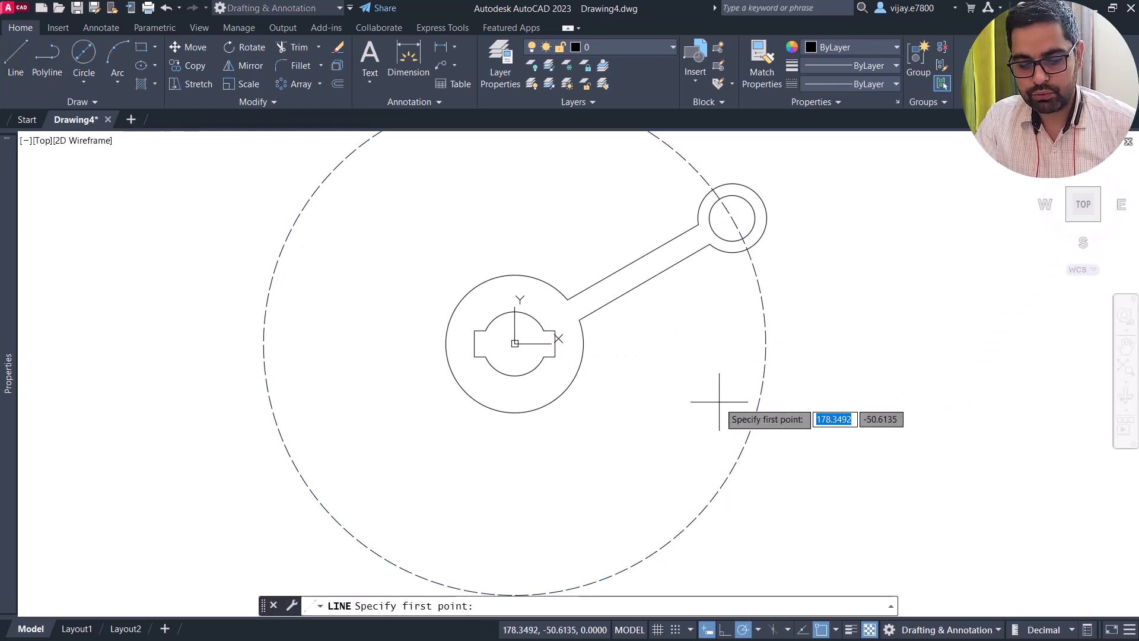
pyautogui.click(514, 344)
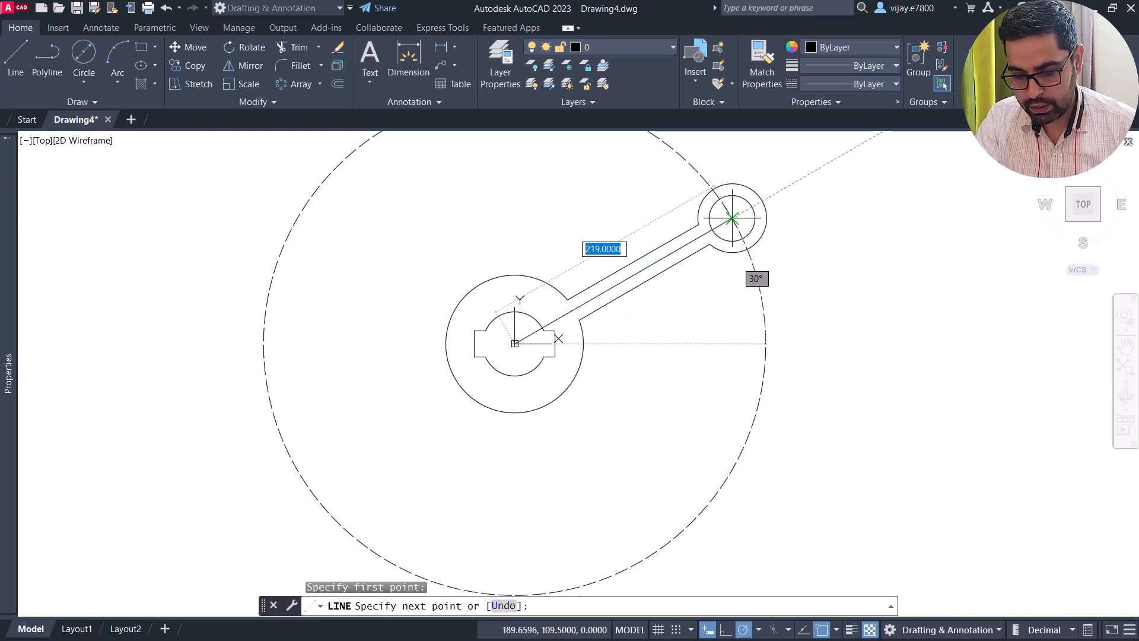
pyautogui.click(732, 218)
pyautogui.rightClick(999, 384)
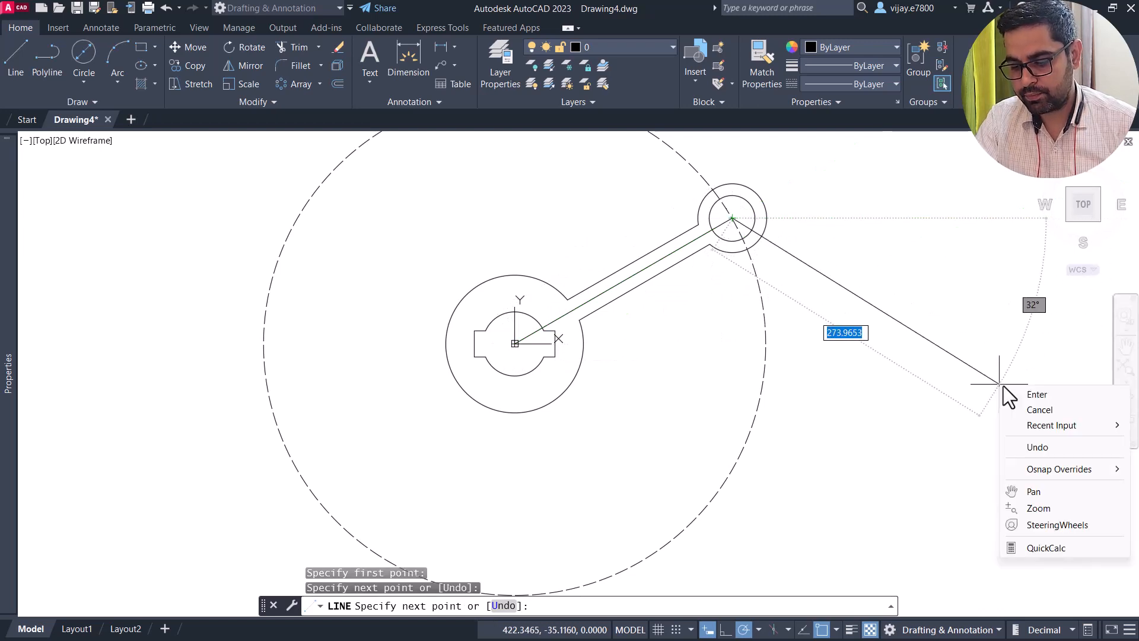
pyautogui.click(1035, 394)
# - Set the large dashed circle's diameter to 219 in its quick properties and clear the selection
pyautogui.click(787, 347)
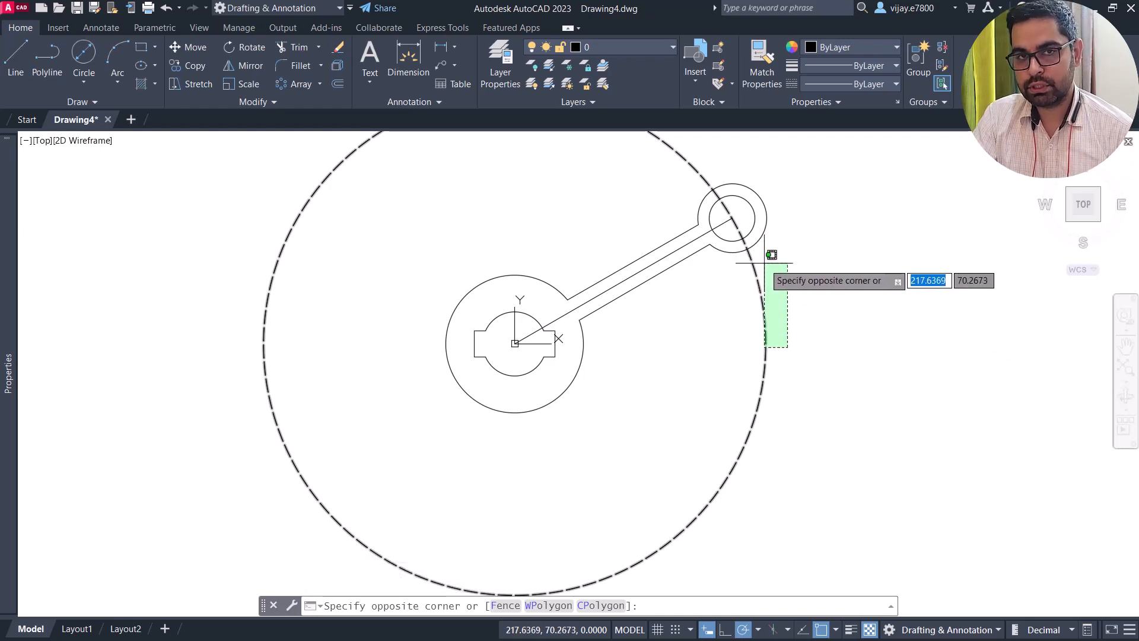
pyautogui.click(688, 249)
pyautogui.click(742, 332)
pyautogui.click(725, 337)
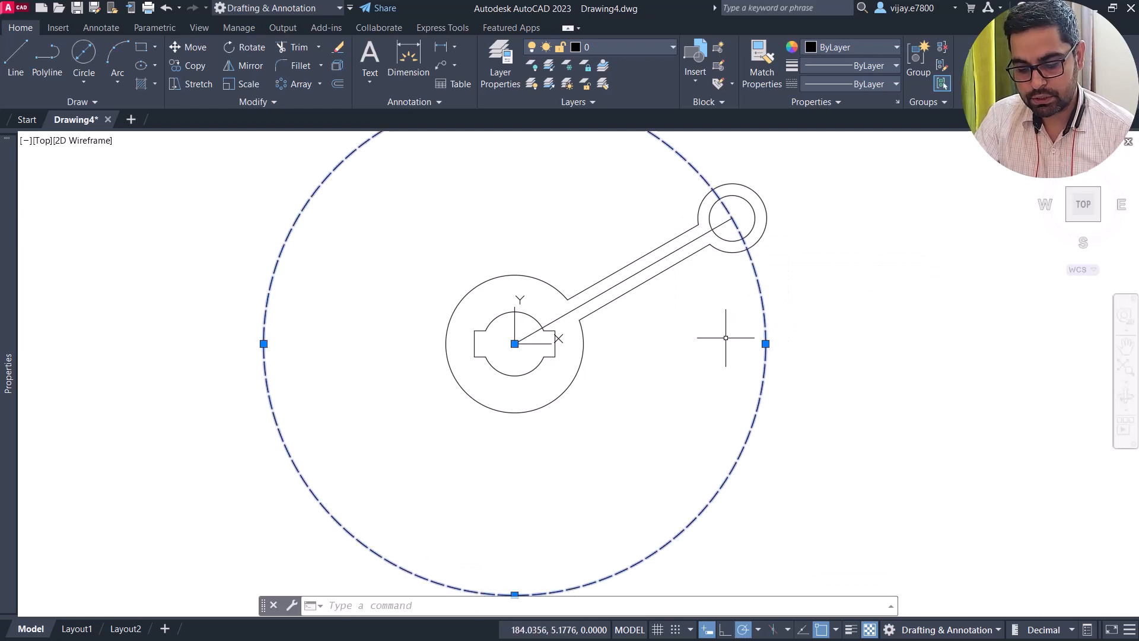
pyautogui.rightClick(759, 343)
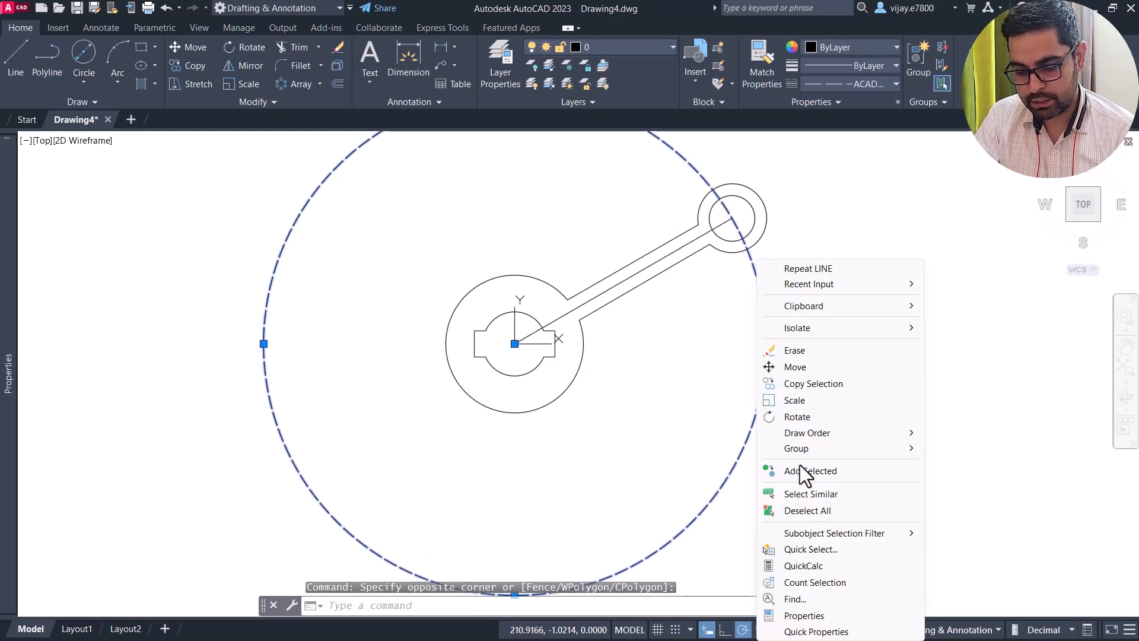
pyautogui.click(807, 631)
pyautogui.click(956, 566)
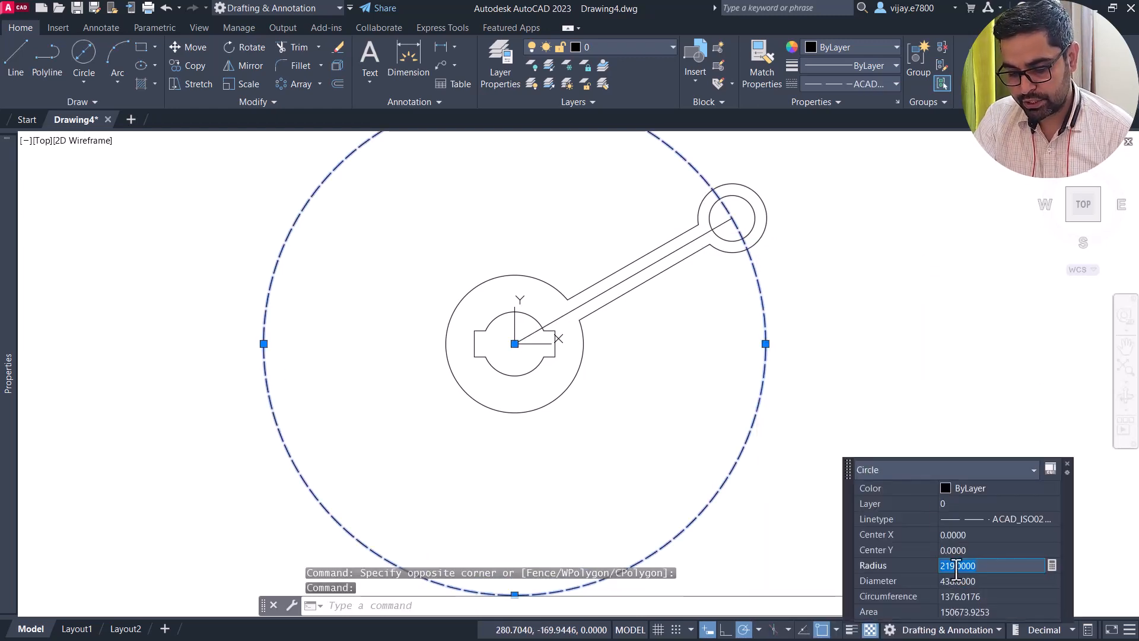
pyautogui.click(951, 580)
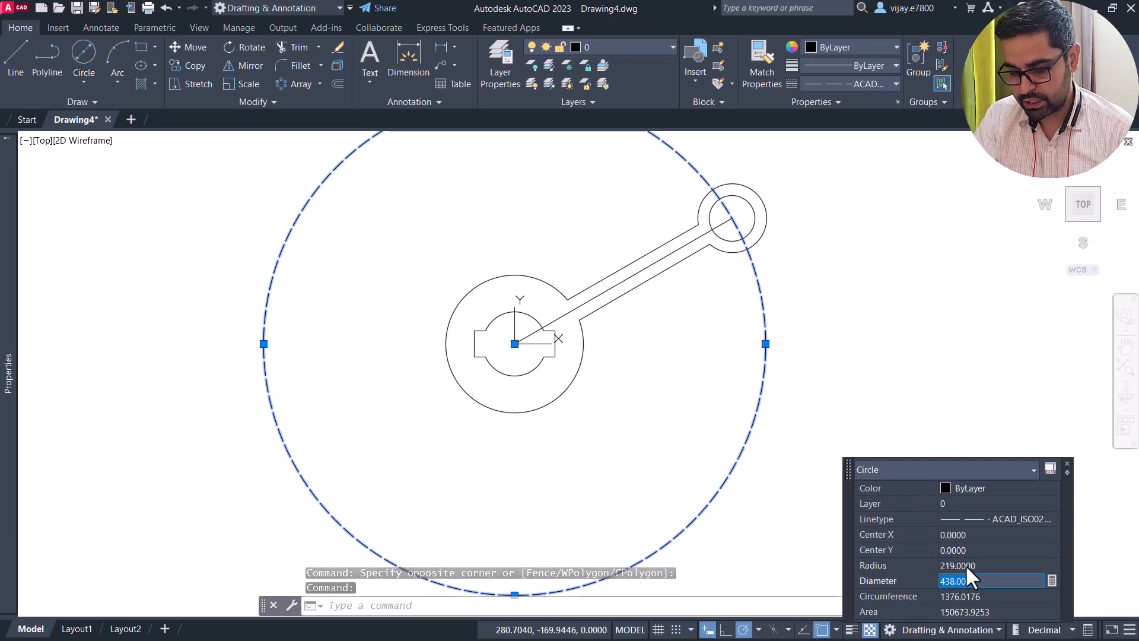
pyautogui.write('219')
pyautogui.press('Tab')
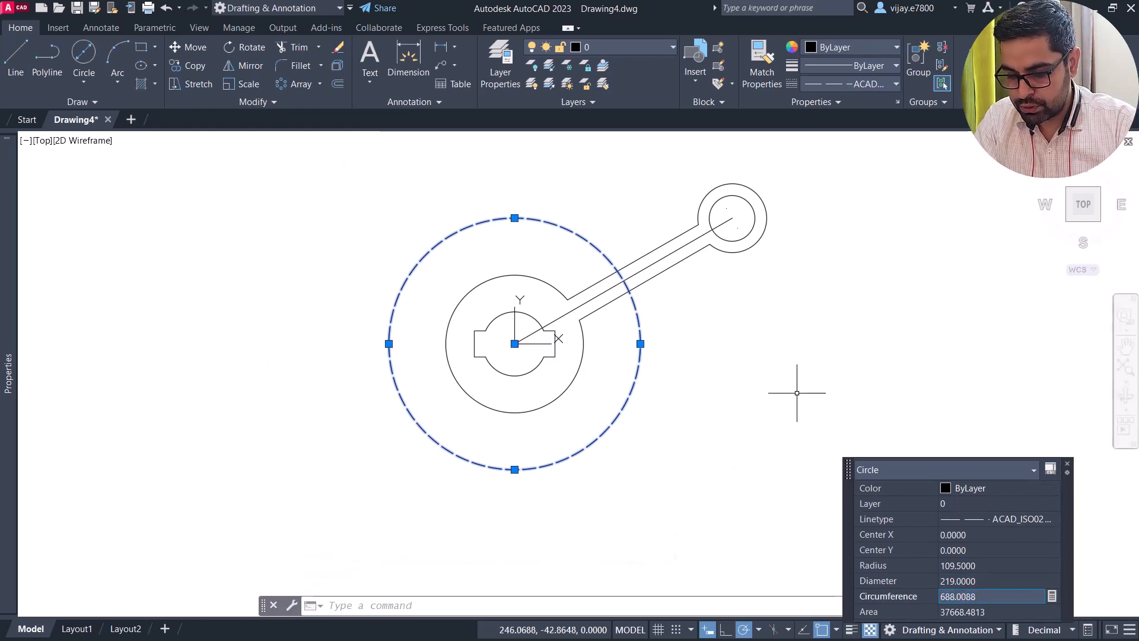
pyautogui.press('Escape')
pyautogui.click(804, 282)
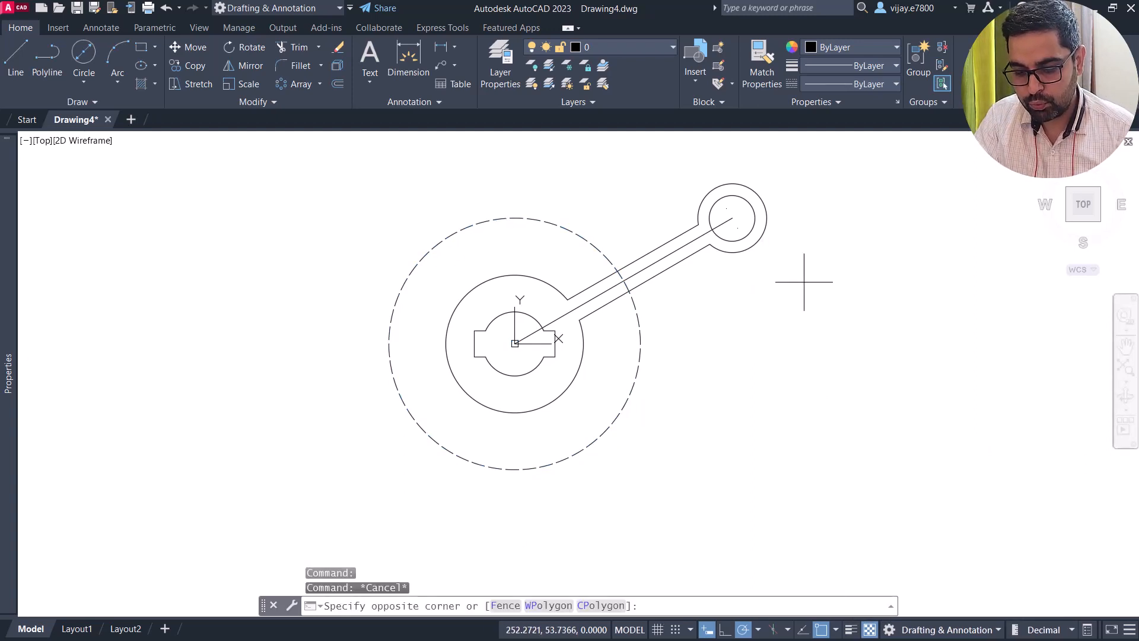
# - Move the boss's two circles by their centre from the arm's end to the midpoint of the centre line, on the dashed circle
pyautogui.click(821, 262)
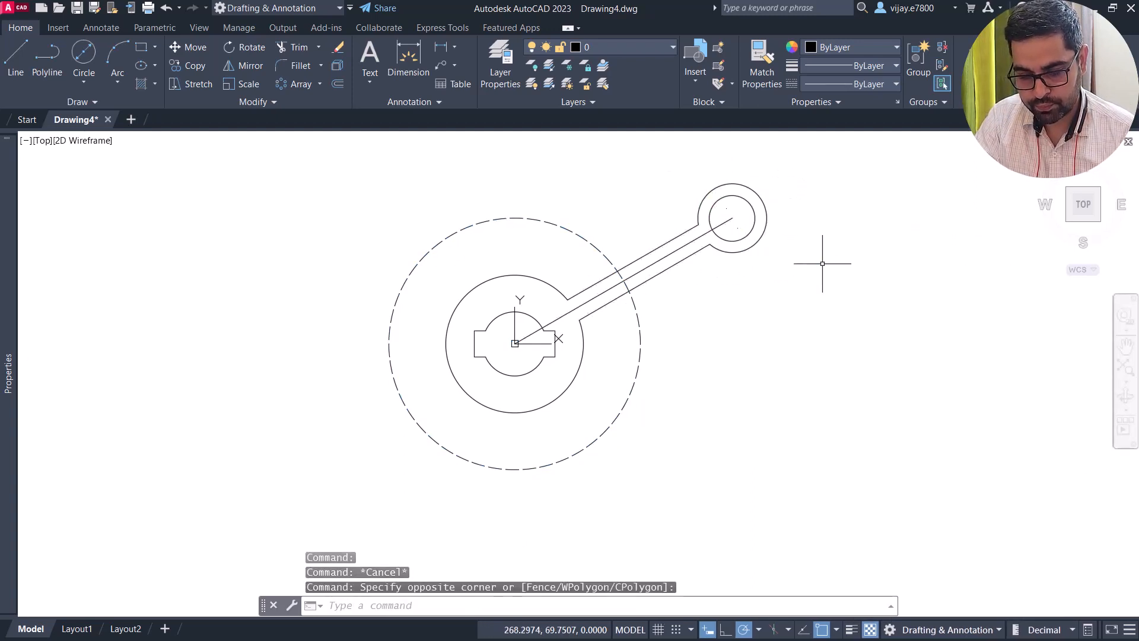
pyautogui.click(668, 170)
pyautogui.click(801, 258)
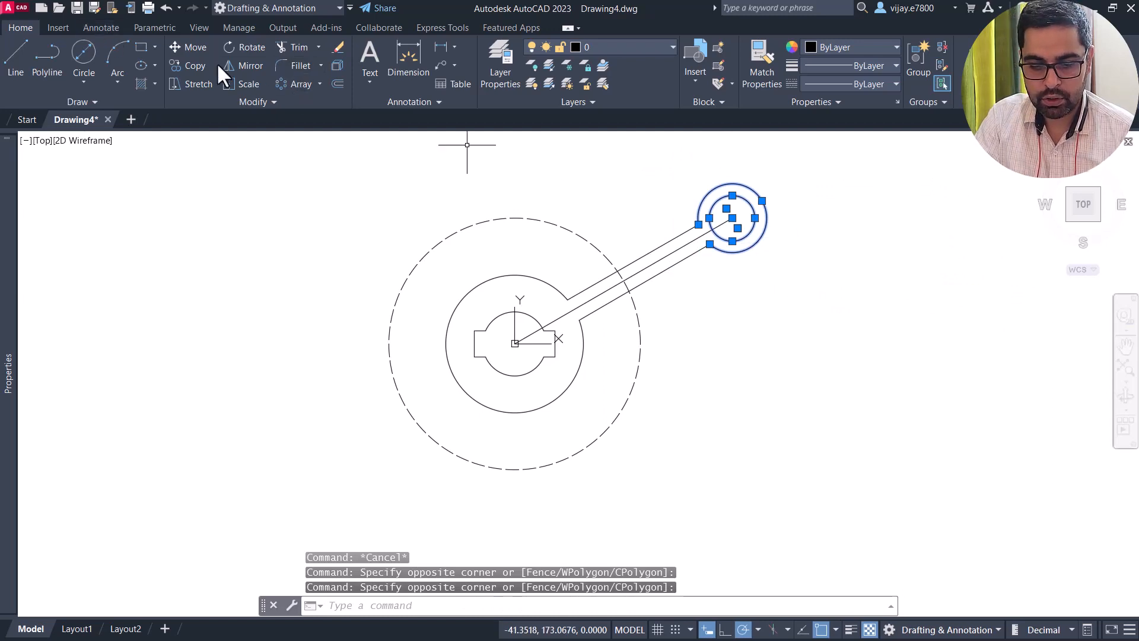
pyautogui.click(194, 46)
pyautogui.scroll(4, 666, 183)
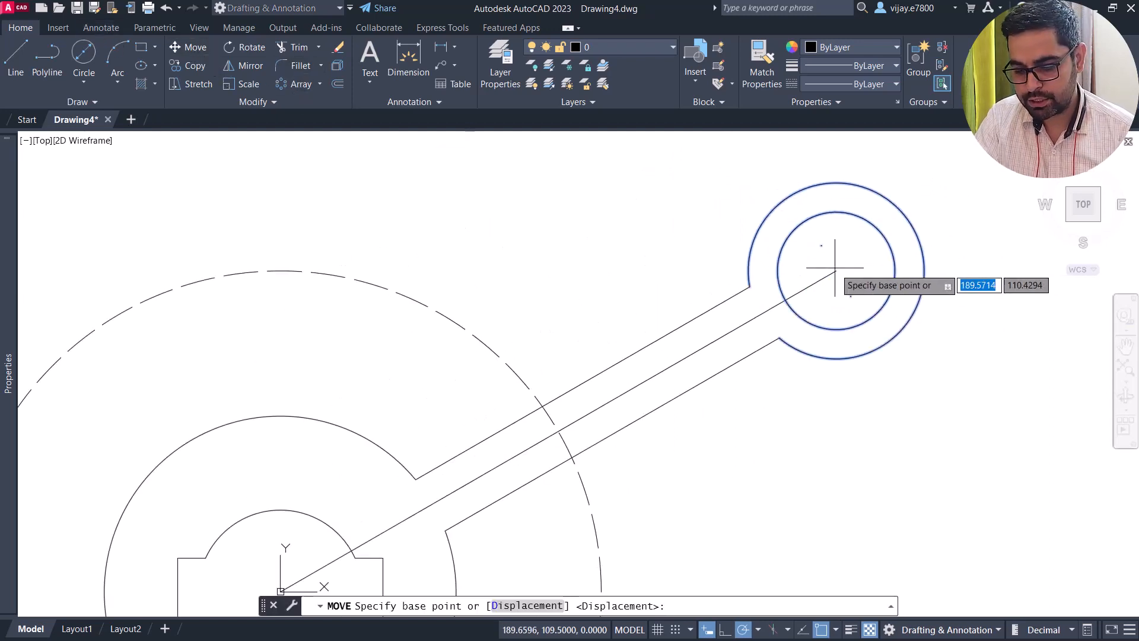
pyautogui.click(836, 271)
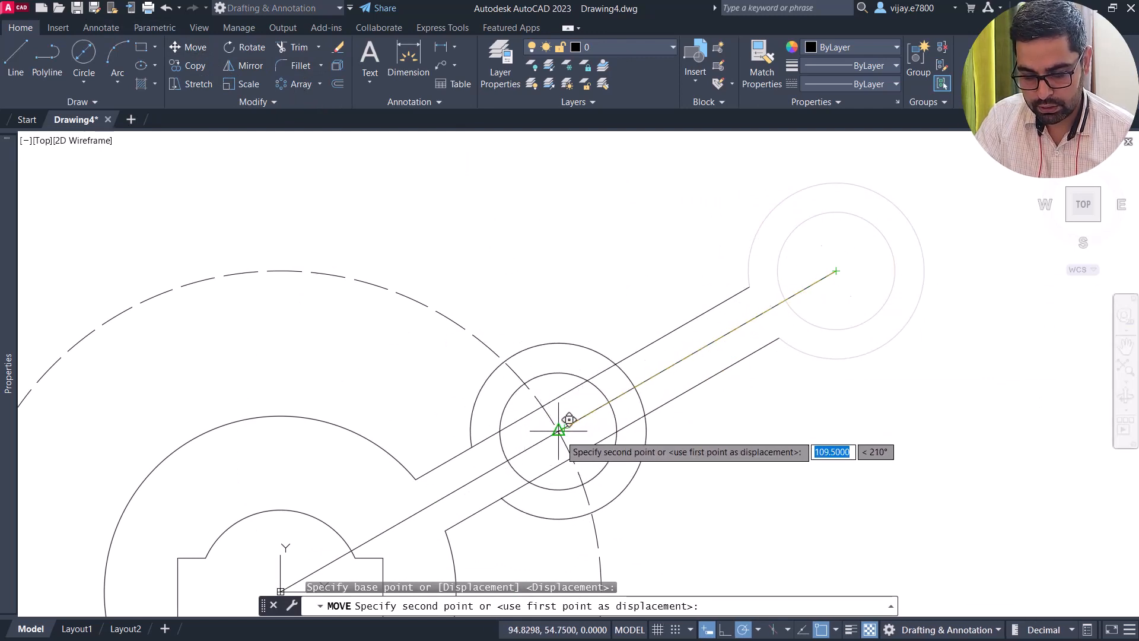
pyautogui.click(558, 431)
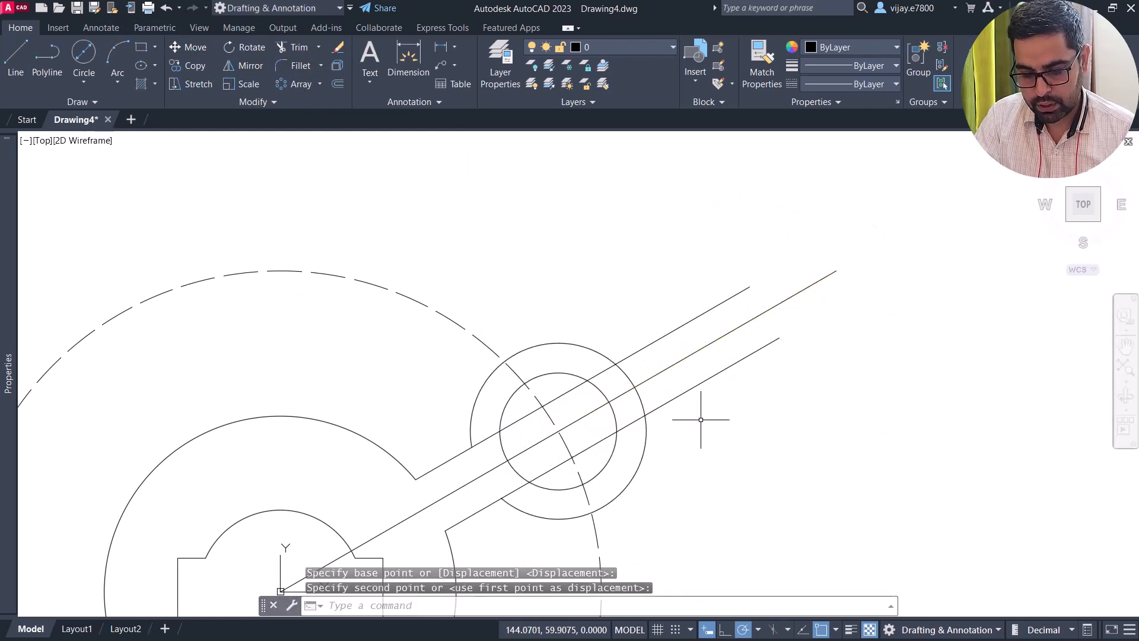
pyautogui.scroll(-4, 712, 267)
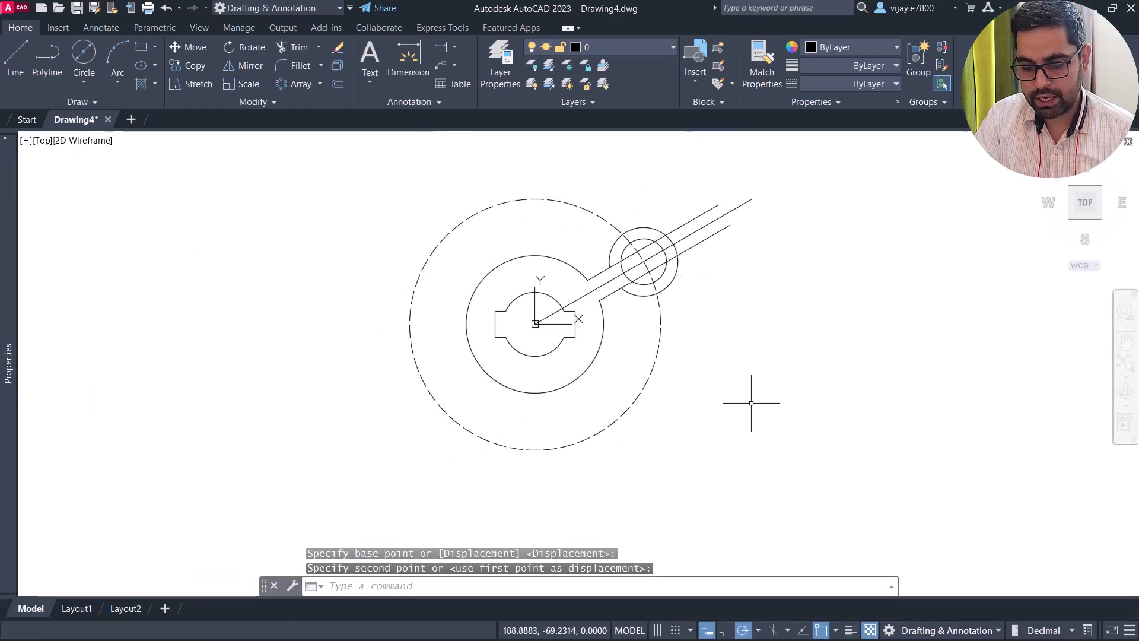
# - Trim the arm edges and centre line between the hub and the boss's inner circle, and erase the three remaining pieces through and beyond the boss
pyautogui.click(300, 50)
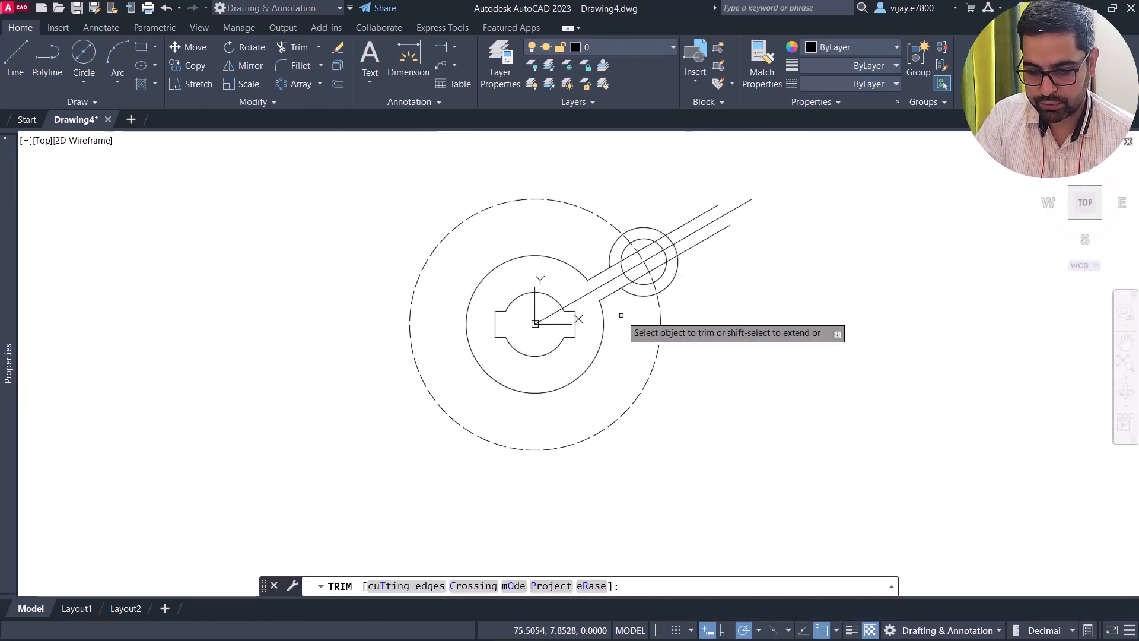
pyautogui.click(626, 267)
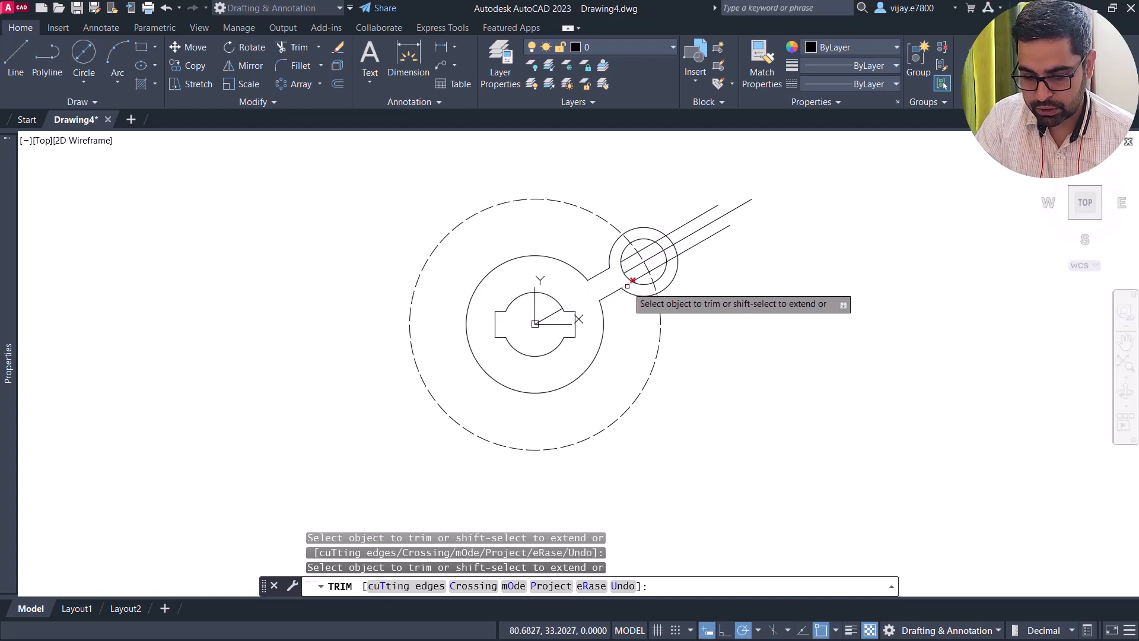
pyautogui.rightClick(688, 161)
pyautogui.click(718, 171)
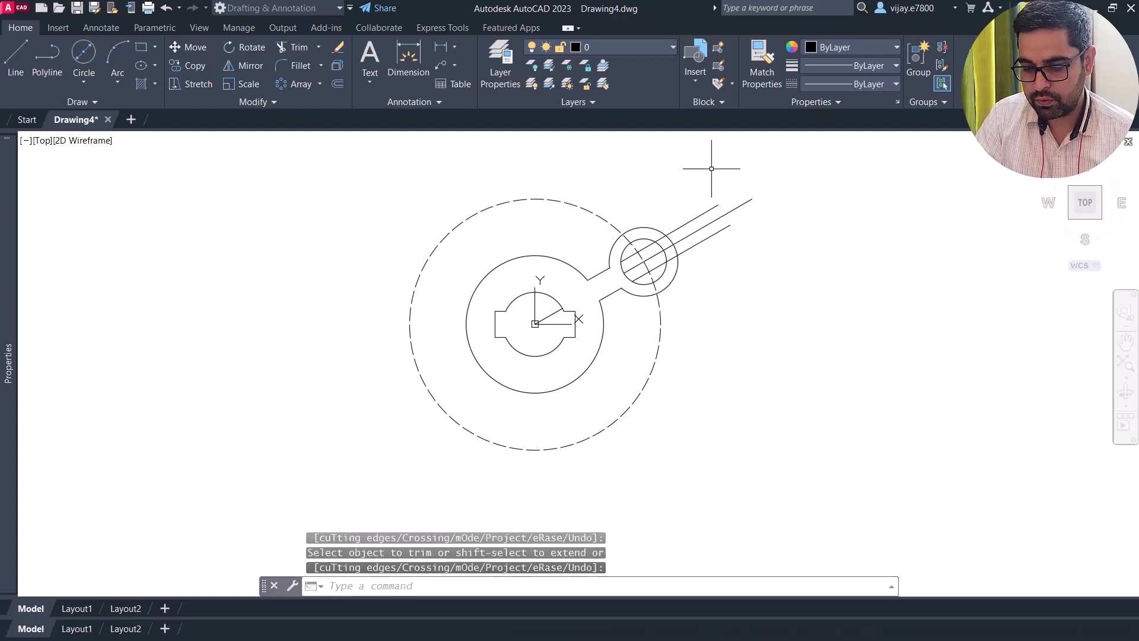
pyautogui.click(712, 255)
pyautogui.press('Delete')
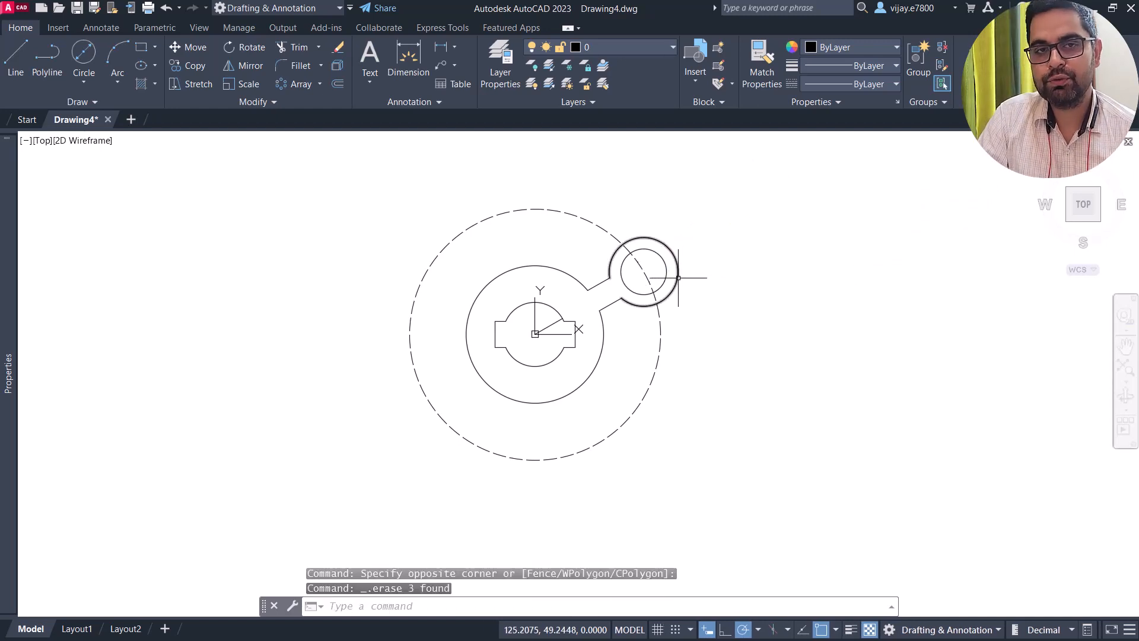
# - Create a polar array of the arm and boss about the hub's centre with 6 items over 360 degrees
pyautogui.scroll(2, 670, 281)
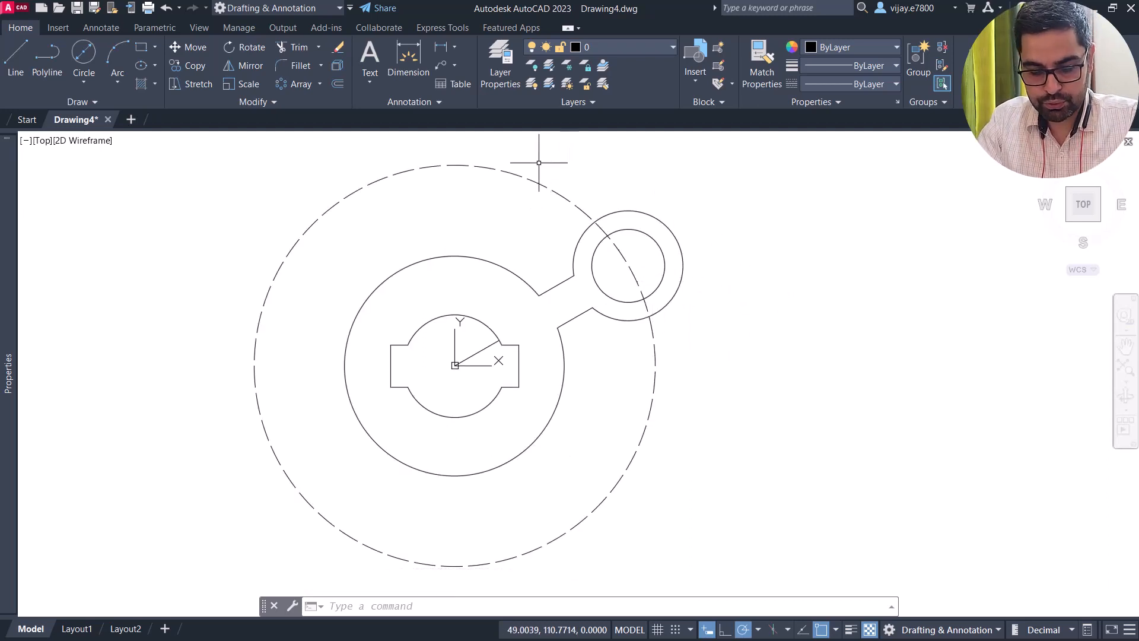
pyautogui.click(511, 149)
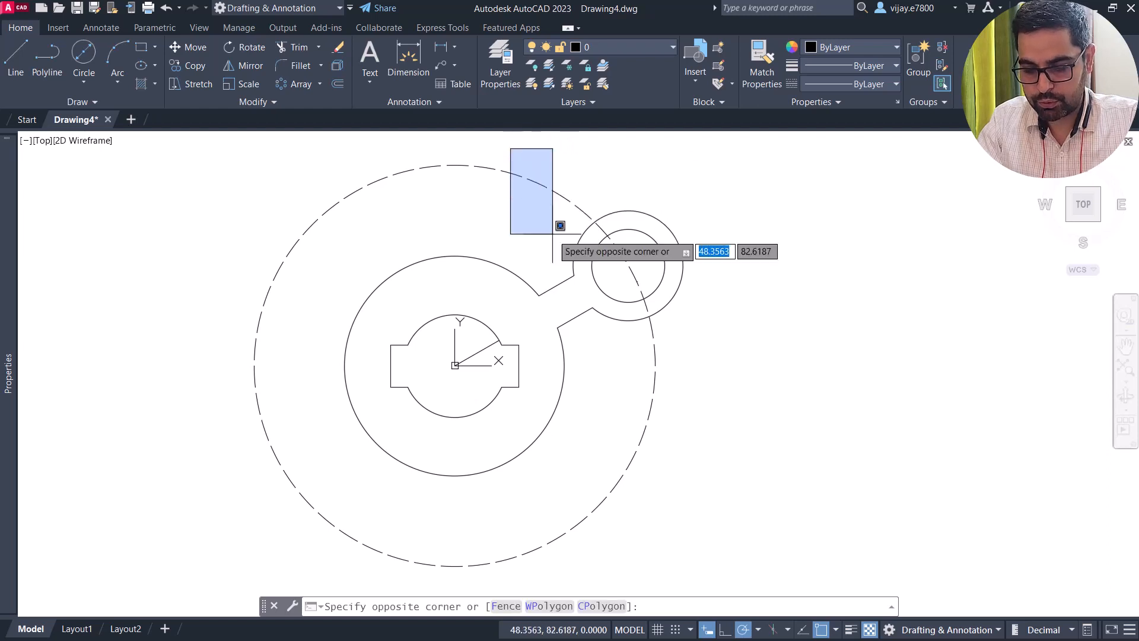
pyautogui.click(694, 357)
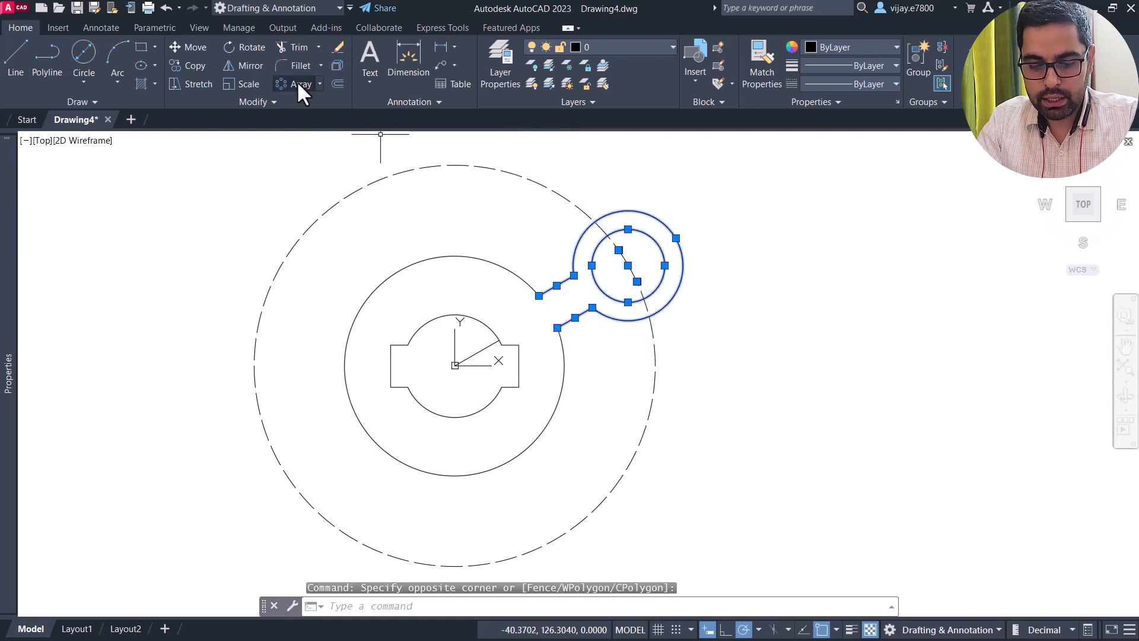
pyautogui.click(319, 84)
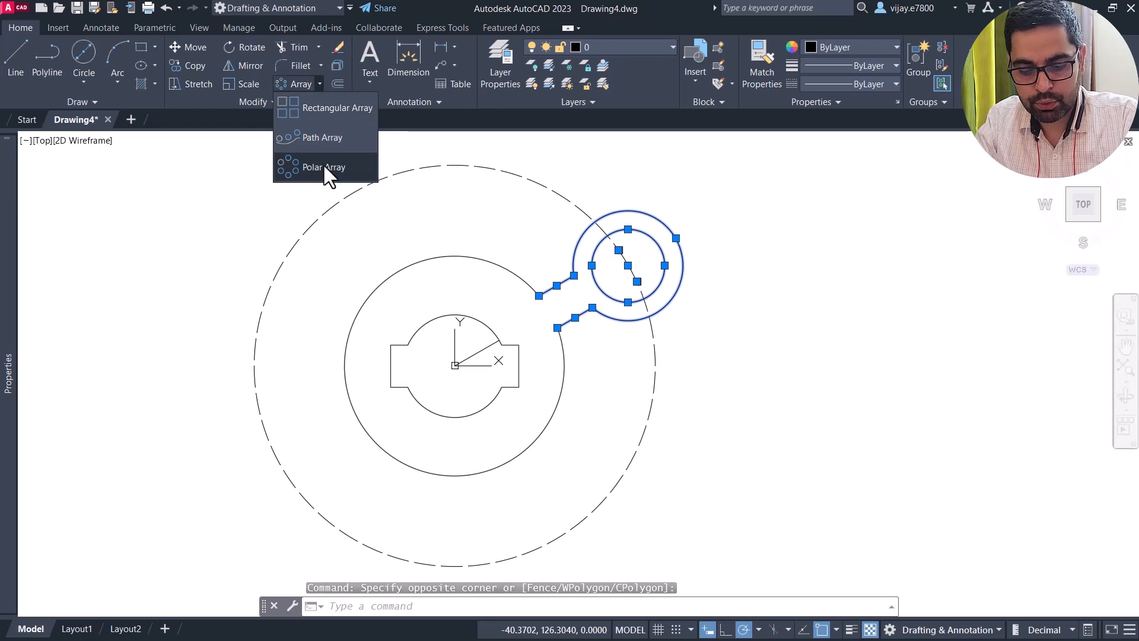
pyautogui.click(323, 166)
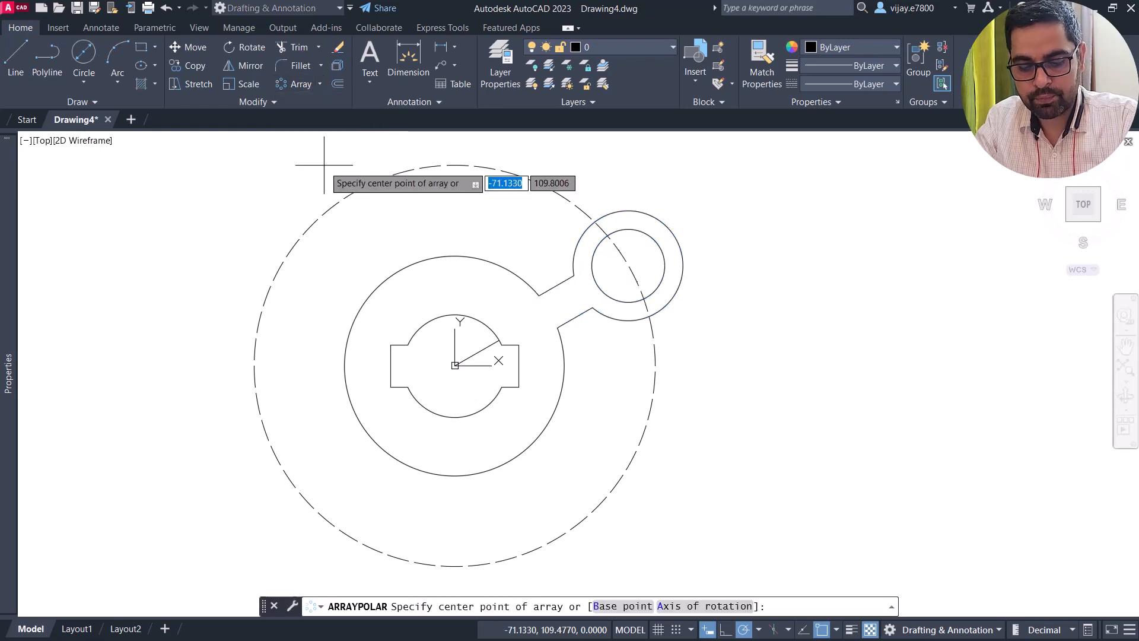
pyautogui.click(455, 366)
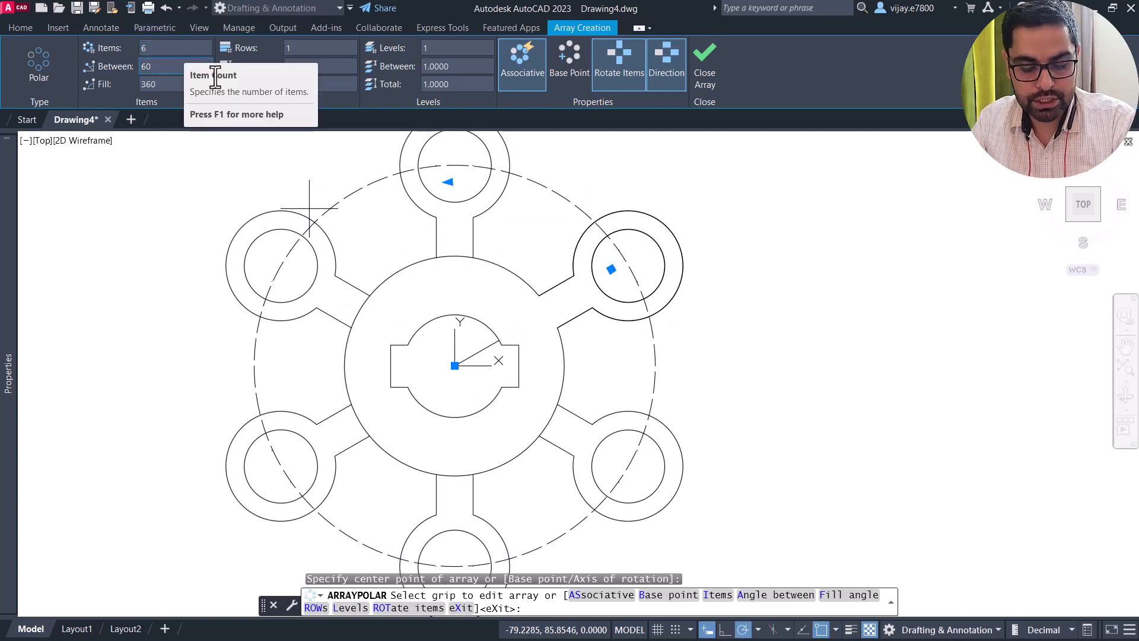
pyautogui.click(708, 77)
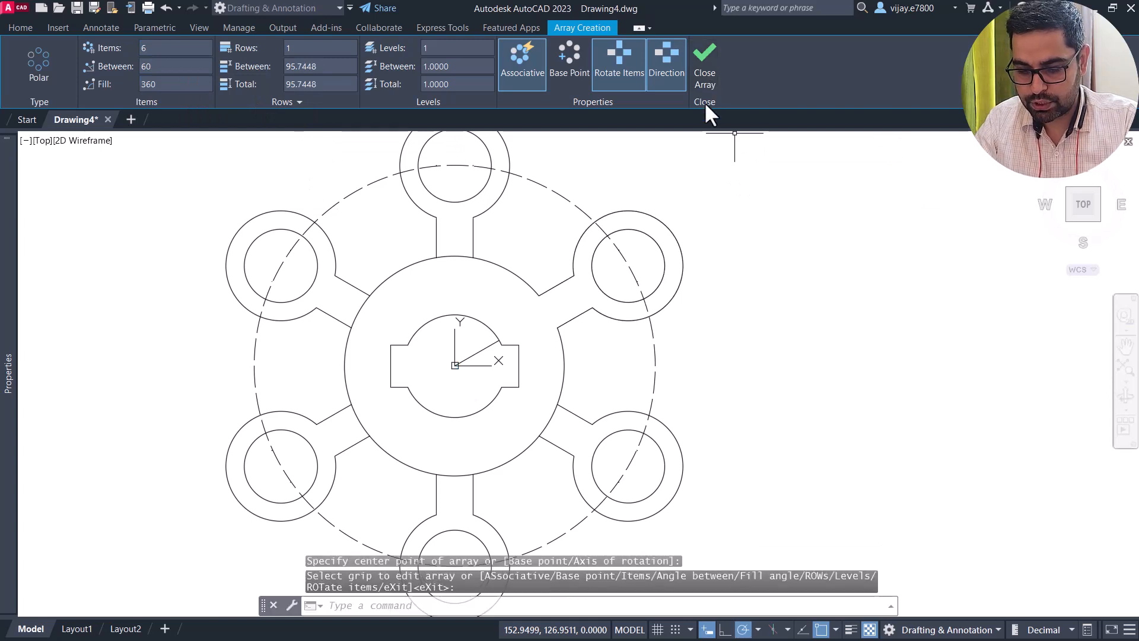
# - Erase the leftover piece of centre line inside the hub's keyed bore
pyautogui.click(482, 355)
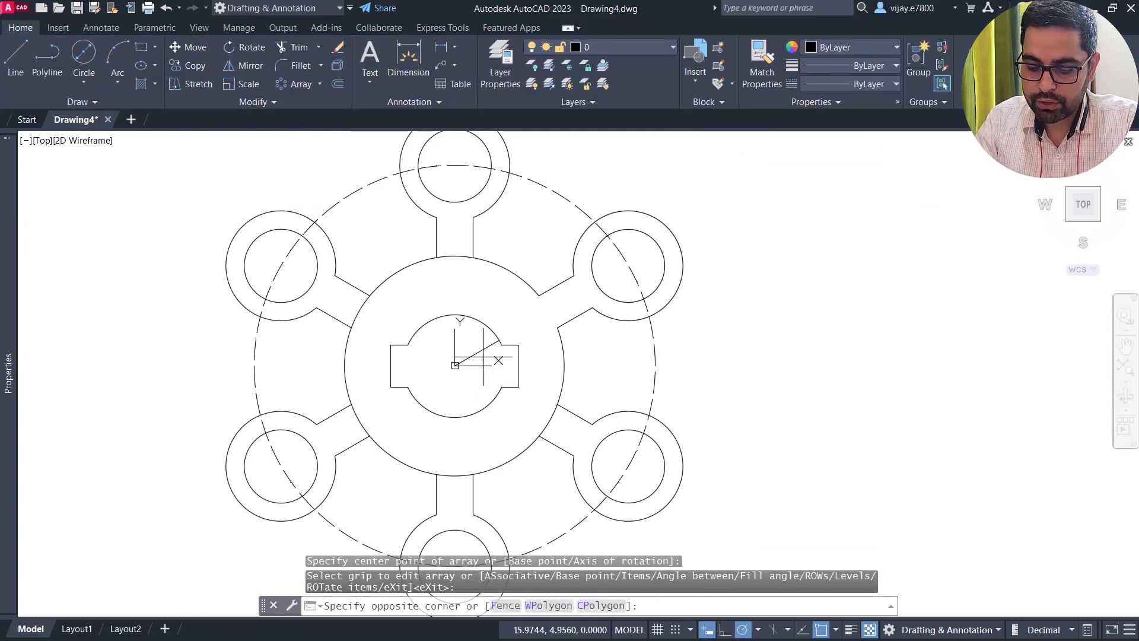
pyautogui.click(499, 368)
pyautogui.press('Delete')
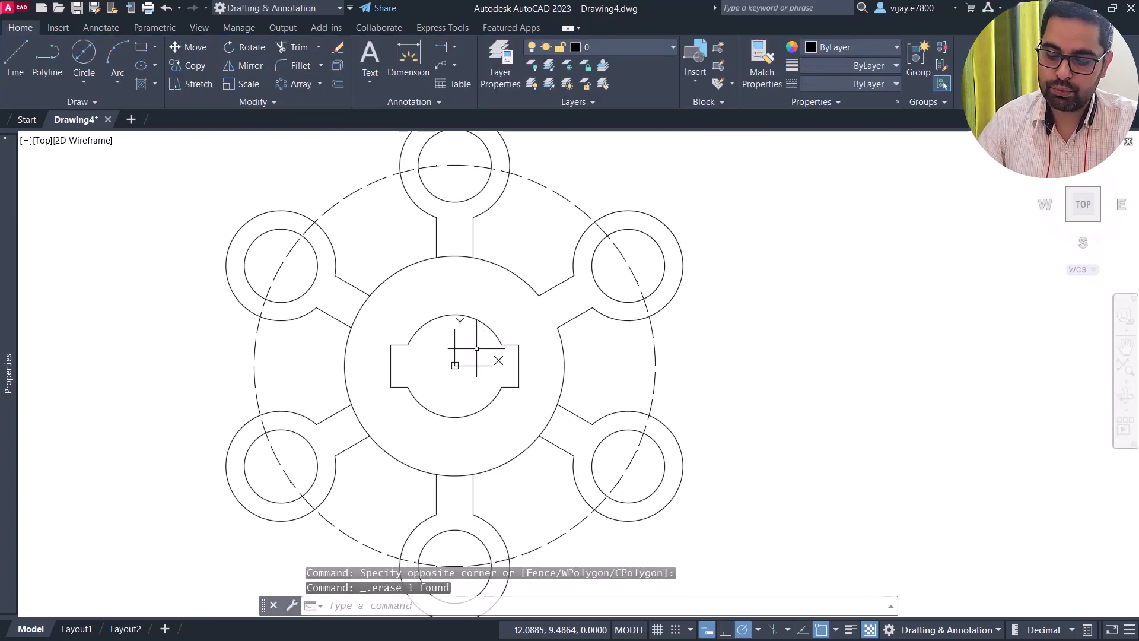
# - Trim the hub's outer circle between the edges of the other five arms to open the hub into them
pyautogui.scroll(-2, 423, 320)
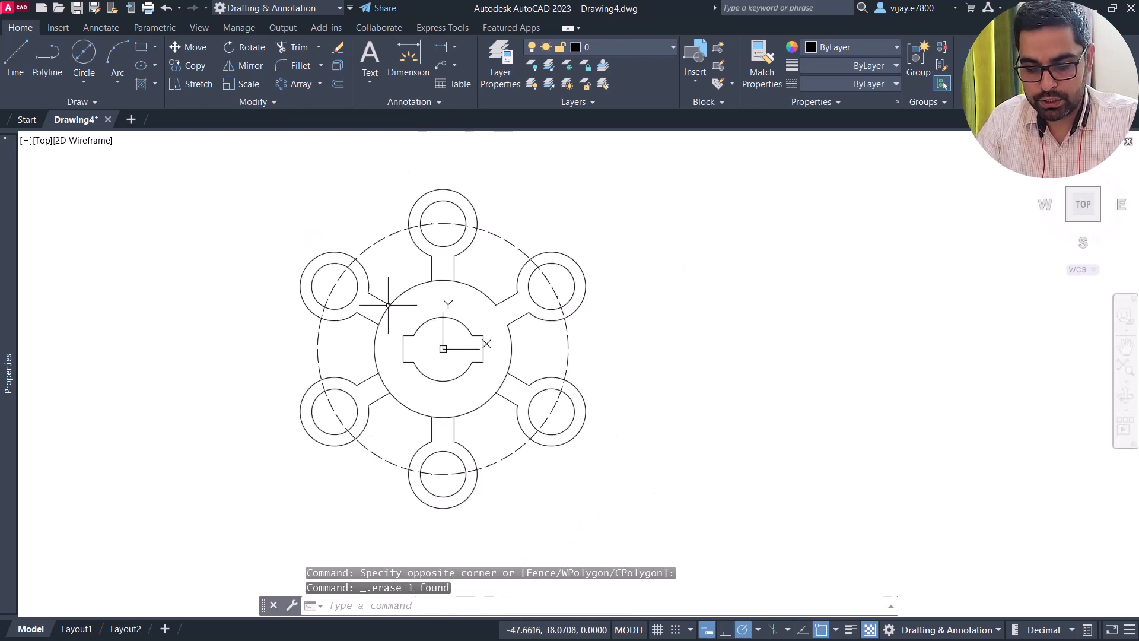
pyautogui.click(315, 42)
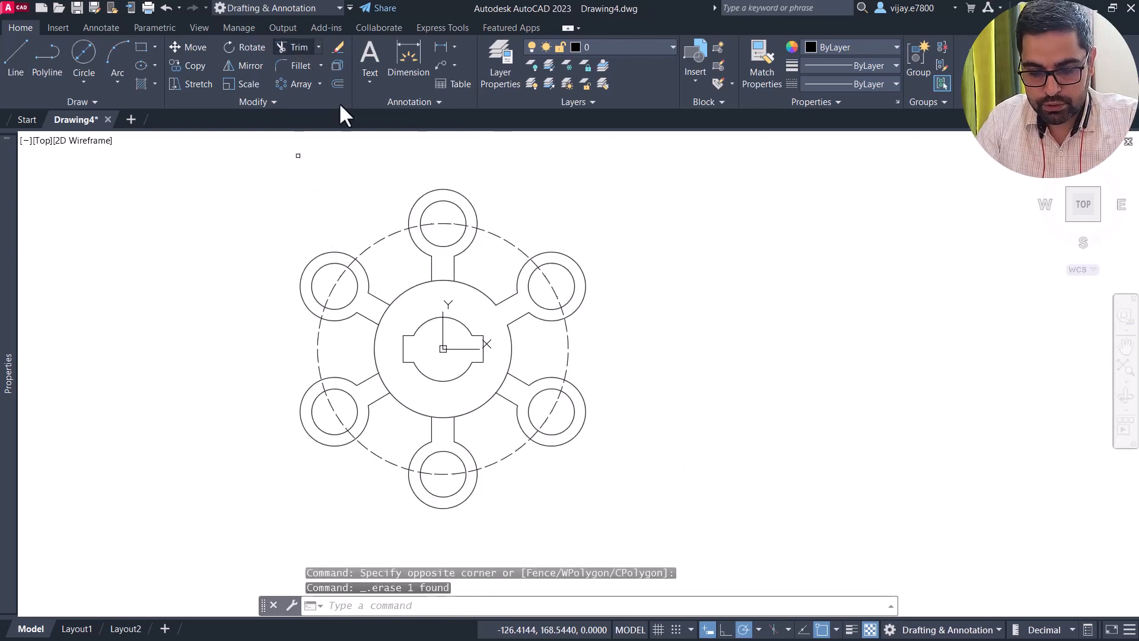
pyautogui.click(444, 282)
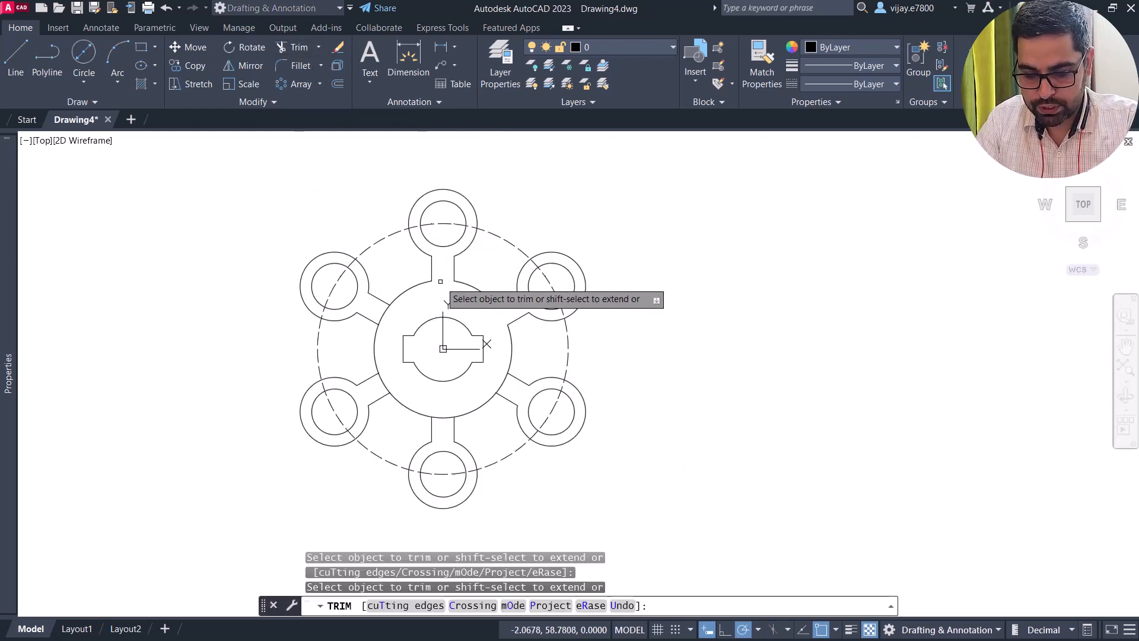
pyautogui.click(383, 312)
pyautogui.click(382, 372)
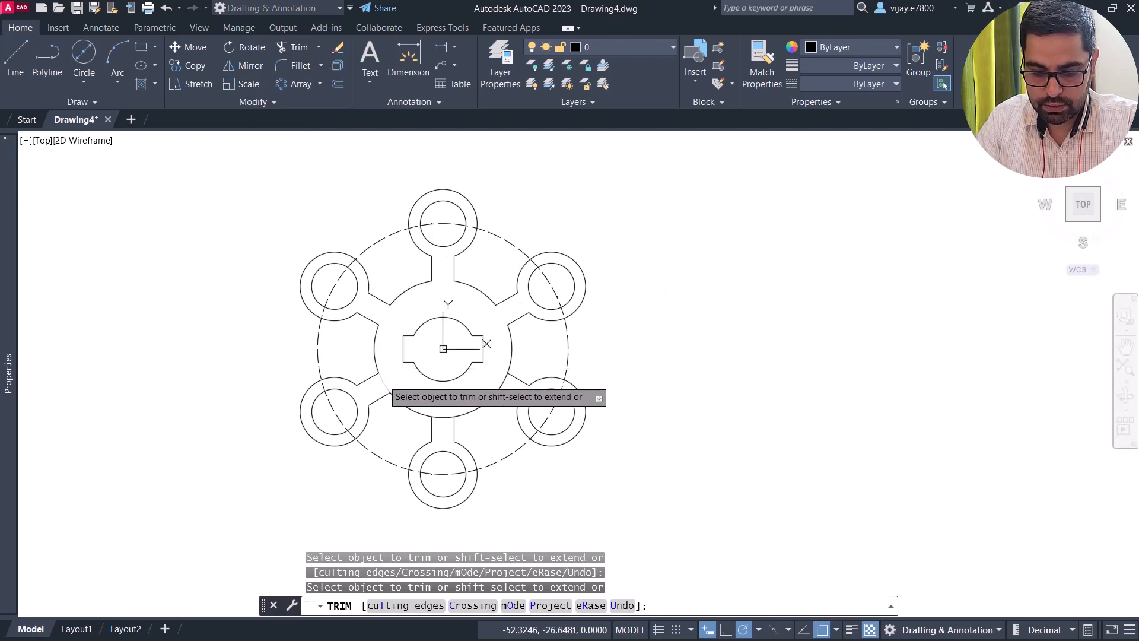
pyautogui.click(446, 418)
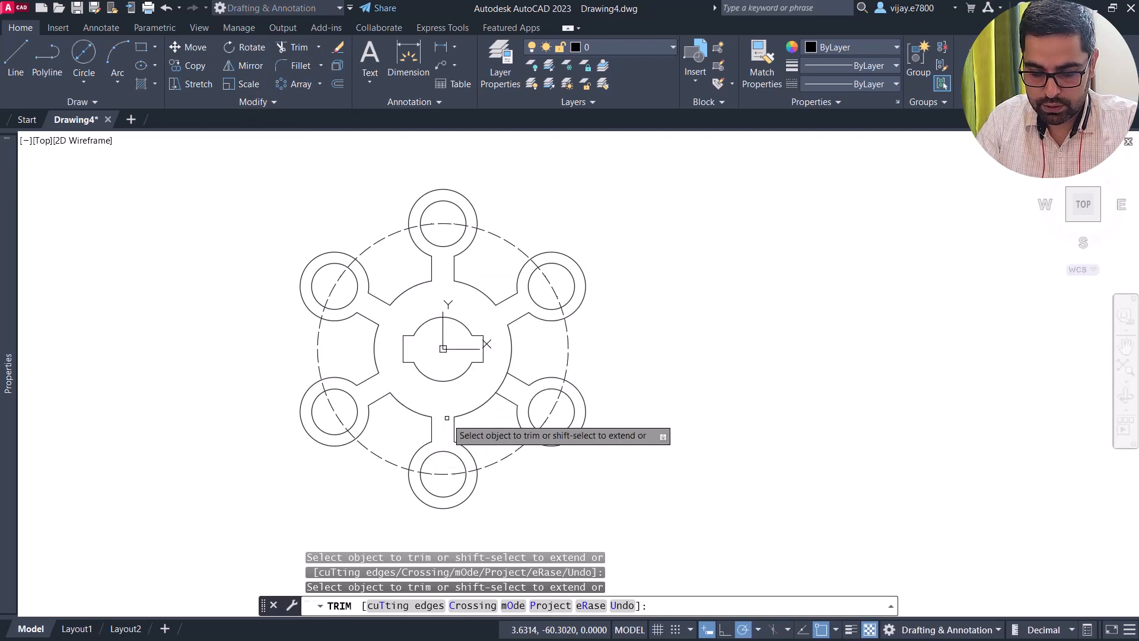
pyautogui.click(503, 381)
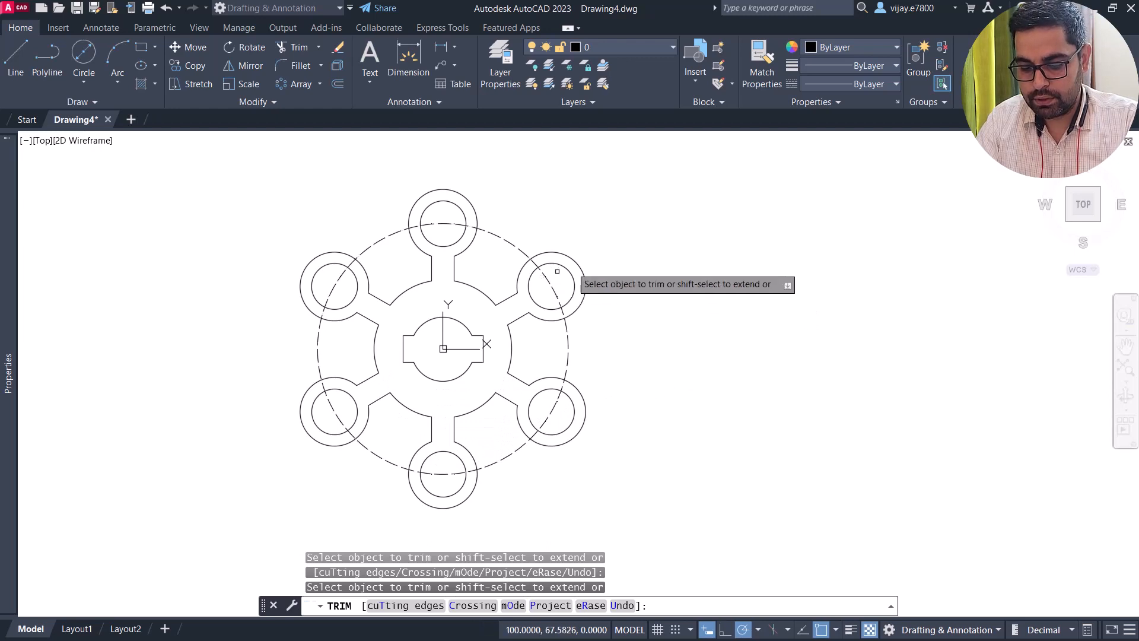
pyautogui.rightClick(683, 297)
pyautogui.click(720, 307)
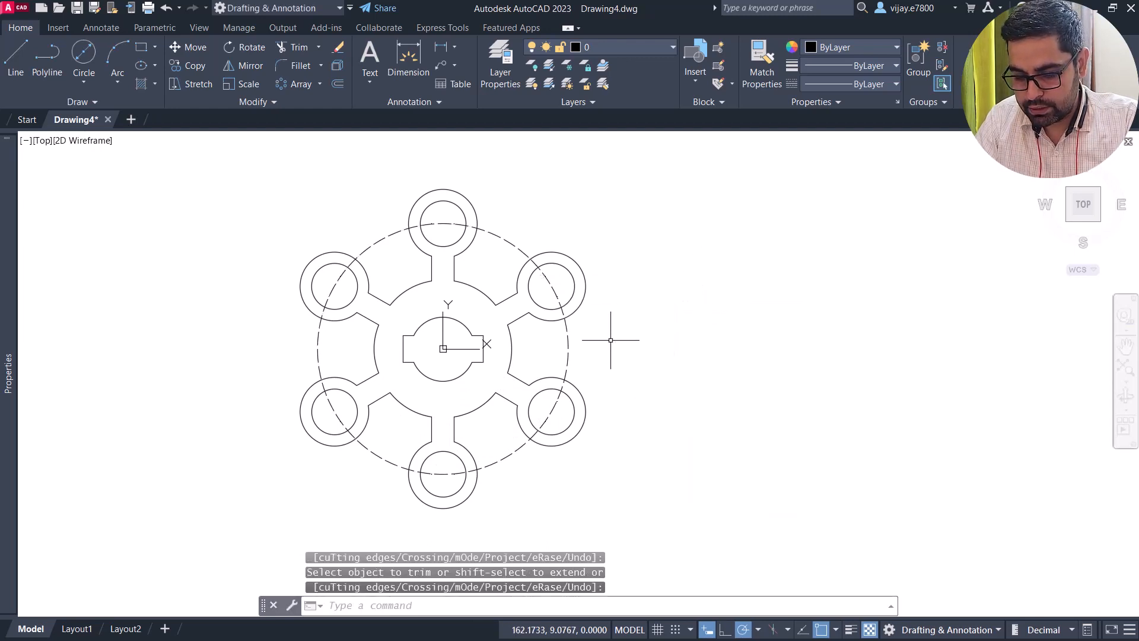
# - Put the large dashed circle on the Defpoints layer and turn that layer off
pyautogui.click(593, 343)
pyautogui.click(567, 335)
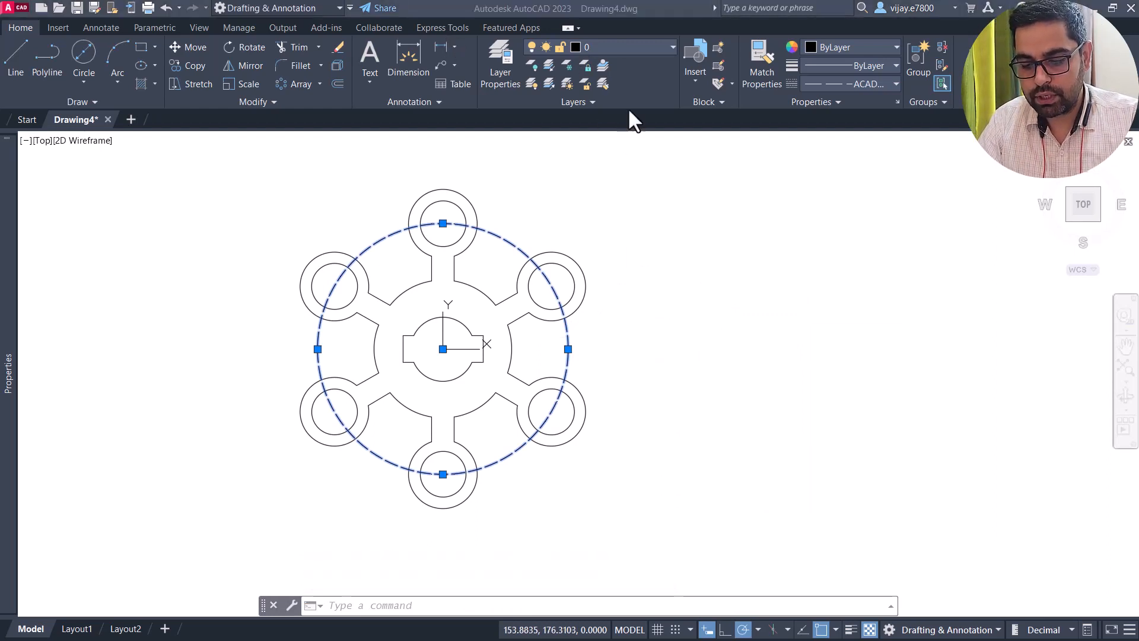
pyautogui.click(588, 47)
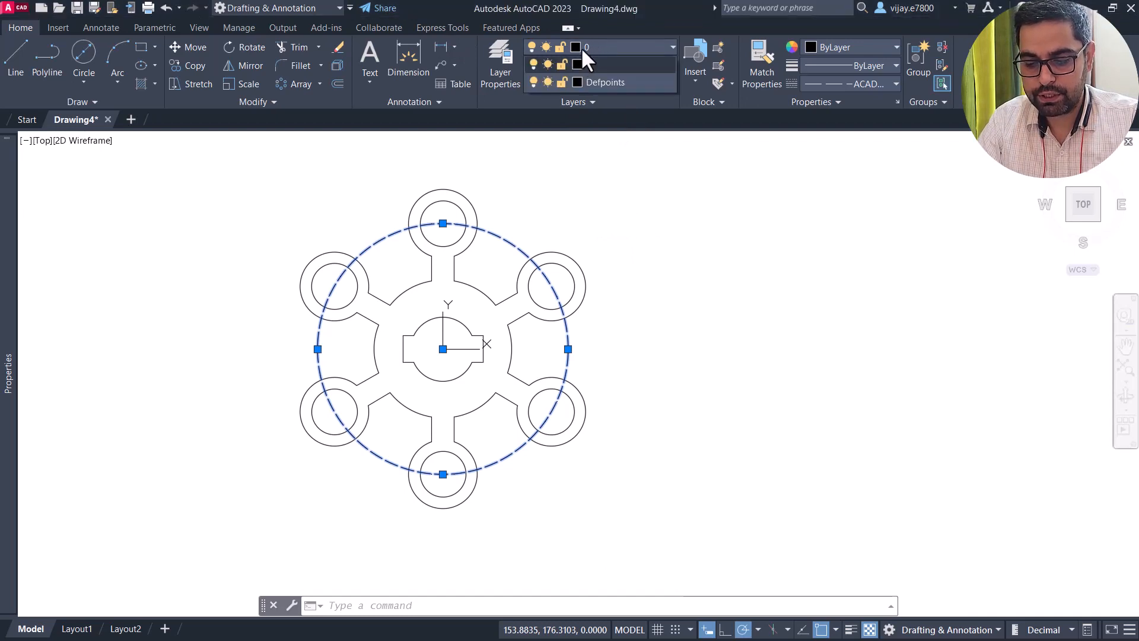
pyautogui.click(604, 85)
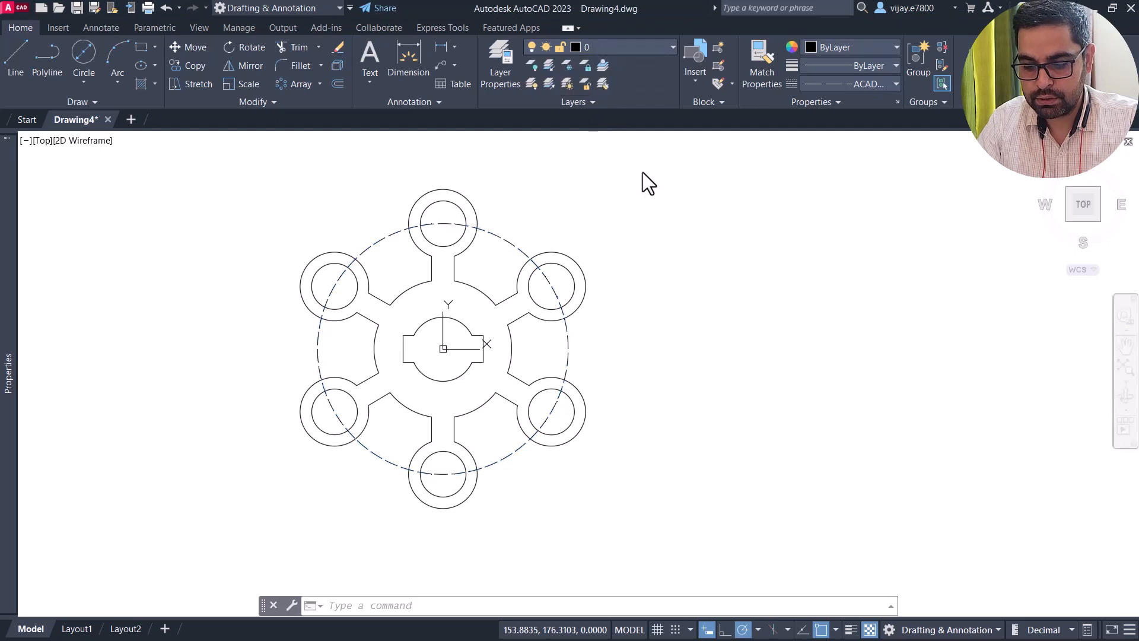
pyautogui.click(629, 47)
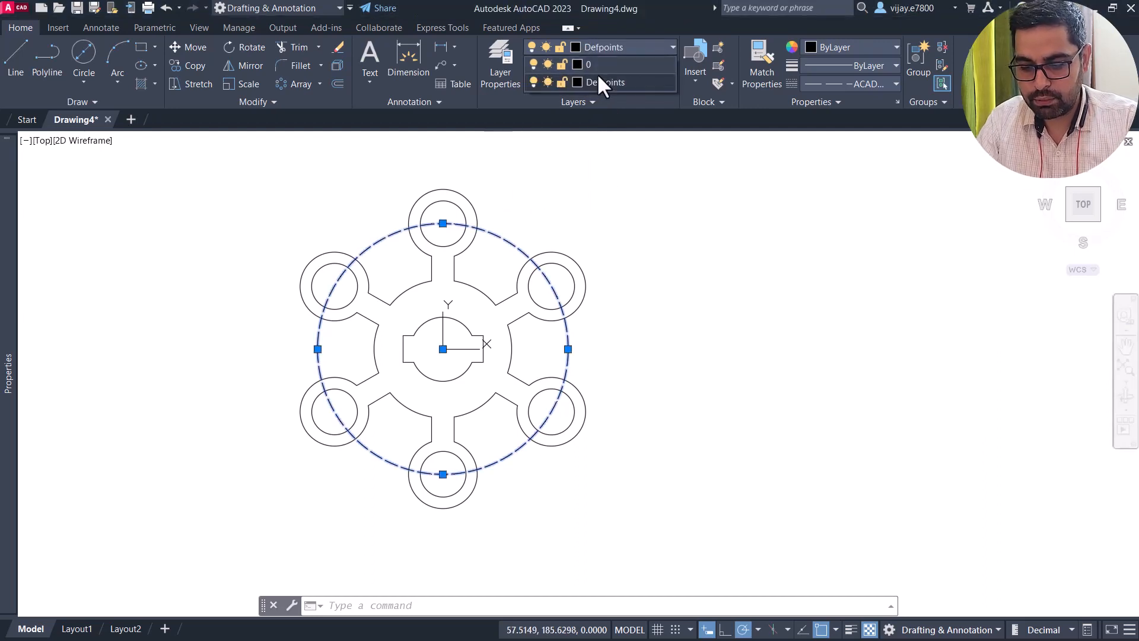
pyautogui.click(533, 82)
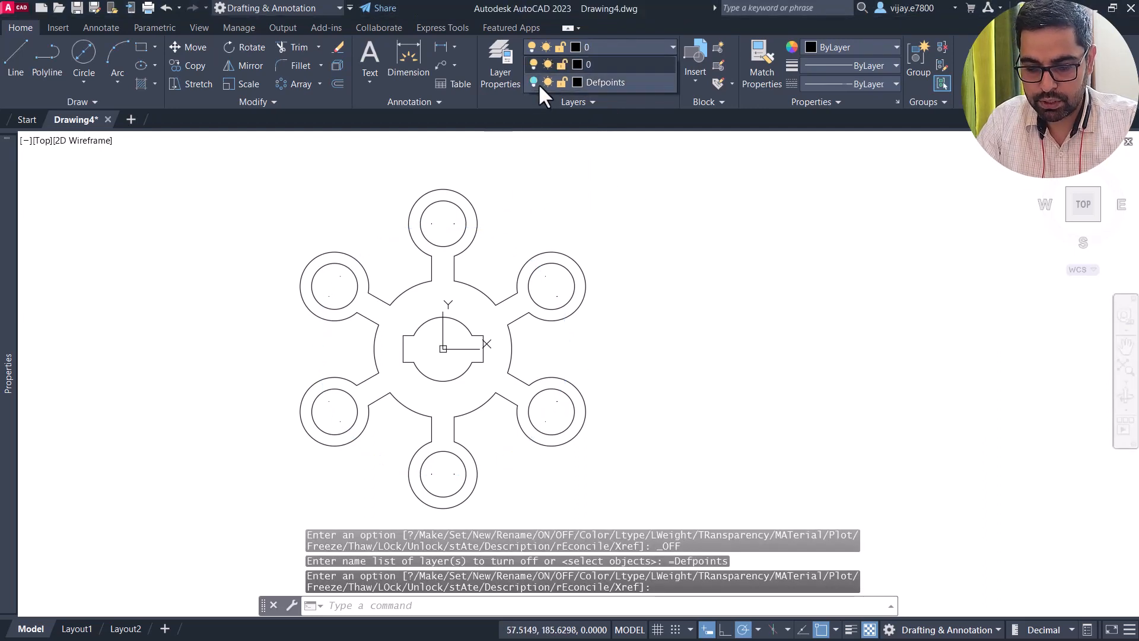
pyautogui.click(575, 313)
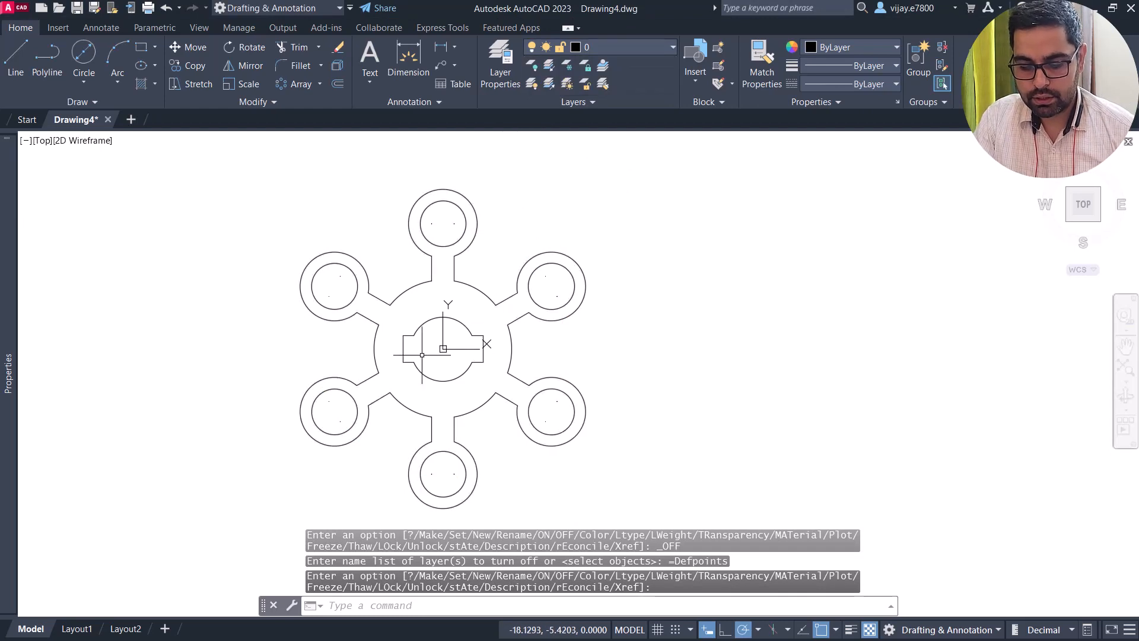
# - Move the UCS origin from the hub's centre to an empty spot below and to the left of the part
pyautogui.click(443, 350)
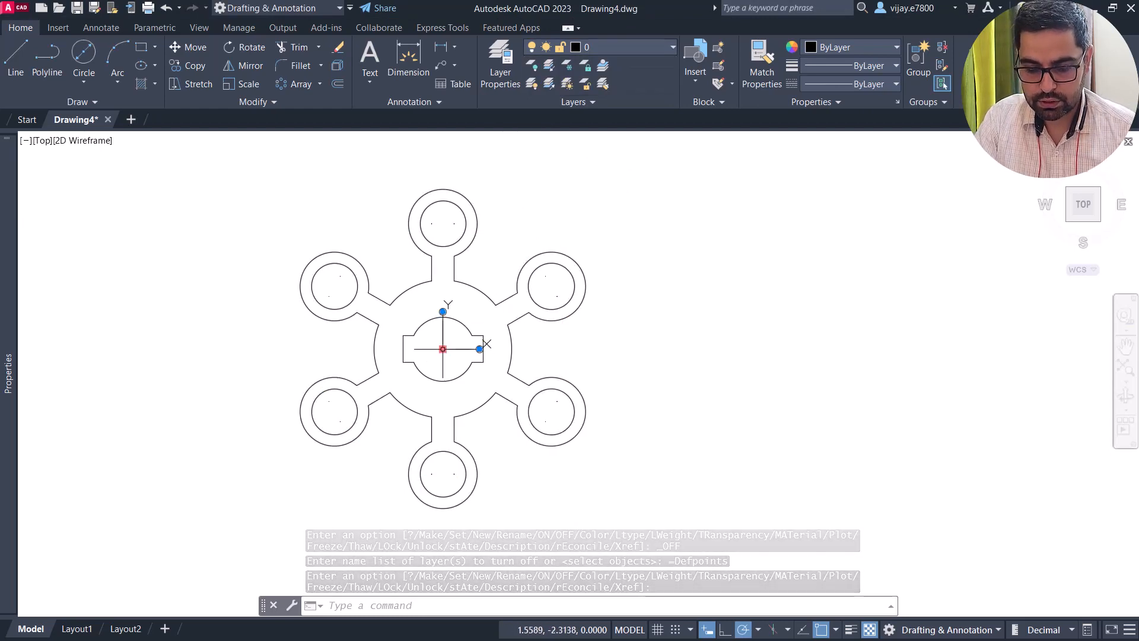
pyautogui.press('Return')
pyautogui.click(443, 349)
pyautogui.click(53, 531)
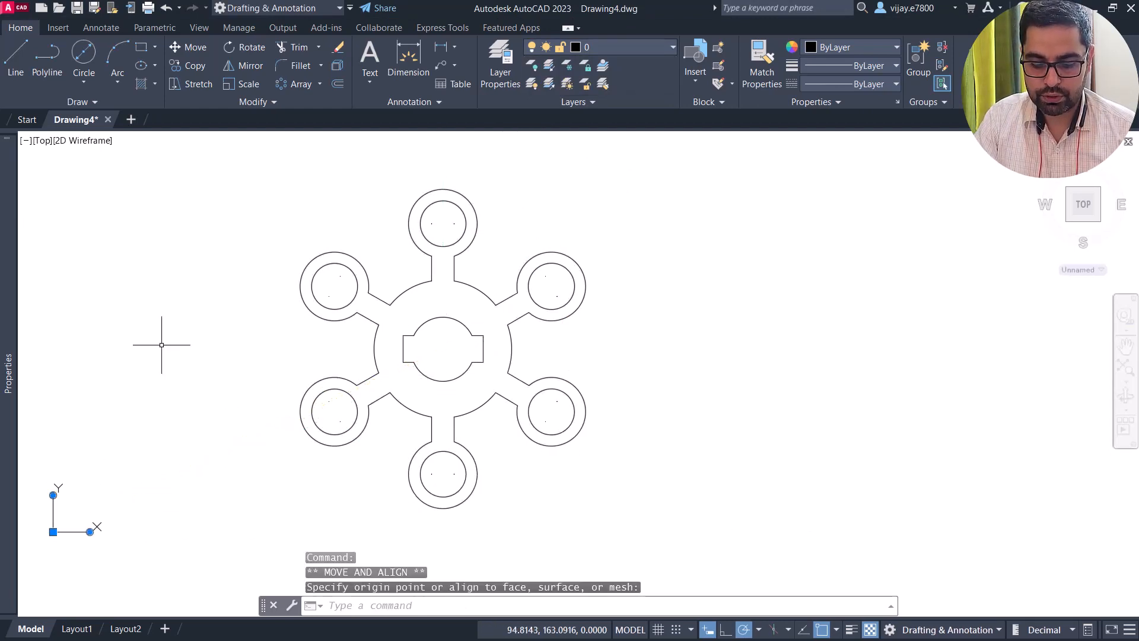
# - Place a radius dimension on the outer circle of the upper-right boss and erase it again
pyautogui.click(453, 47)
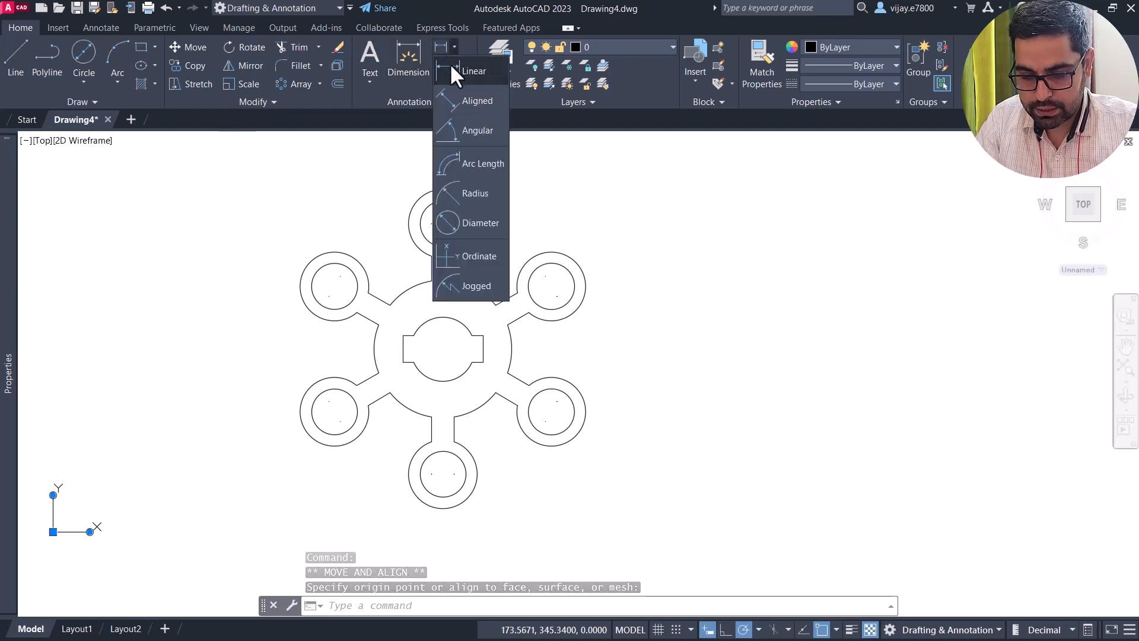
pyautogui.click(455, 71)
pyautogui.click(453, 45)
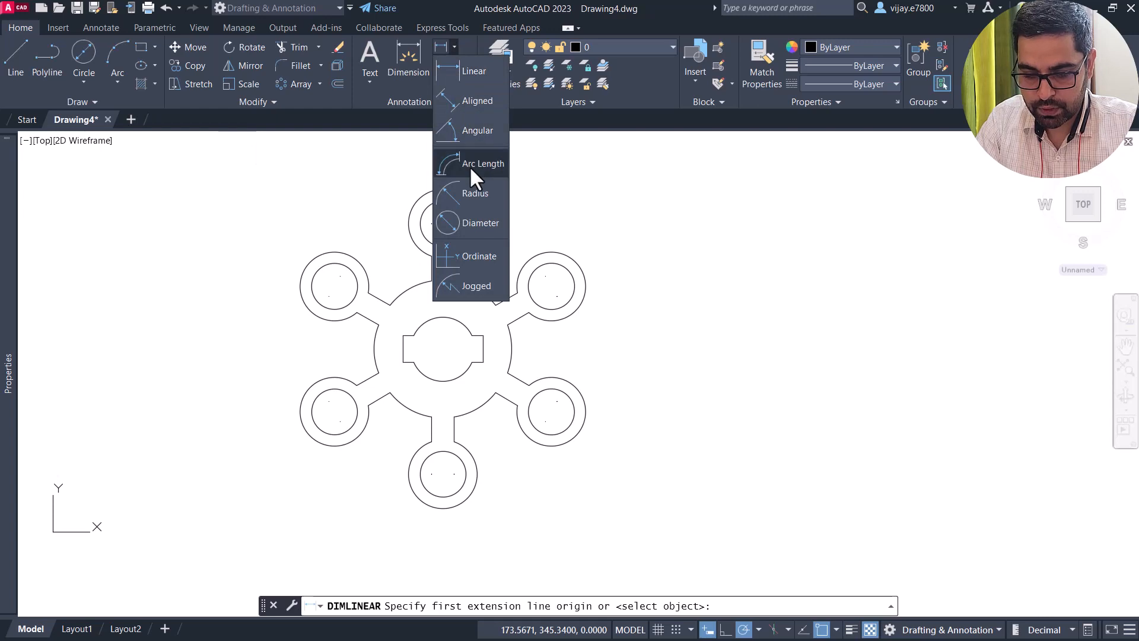
pyautogui.click(464, 193)
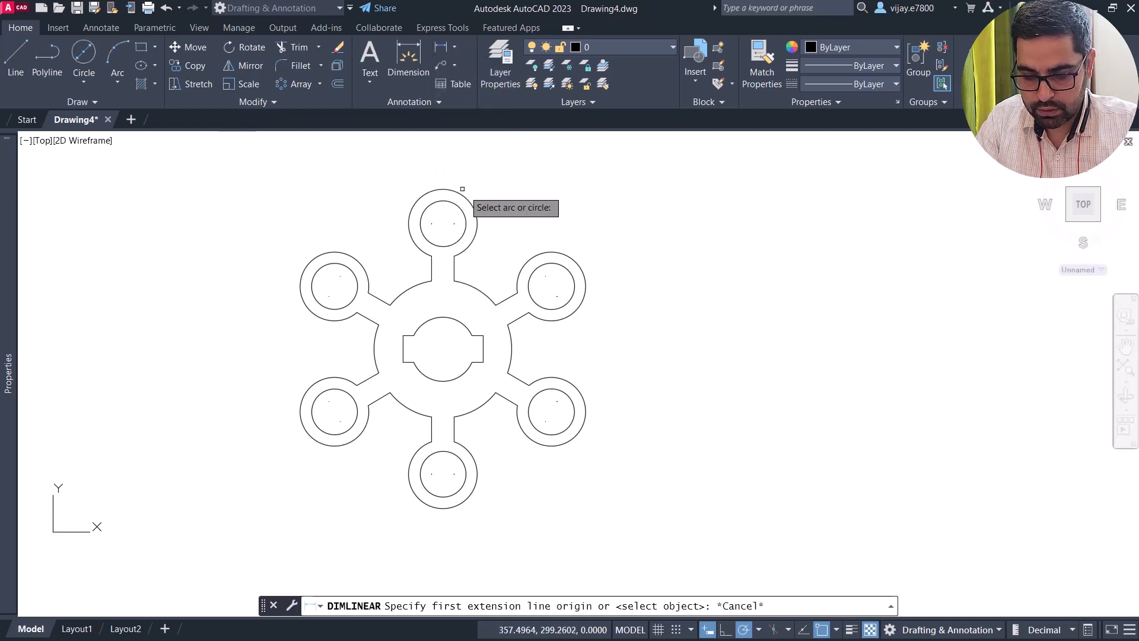
pyautogui.click(585, 277)
pyautogui.click(628, 258)
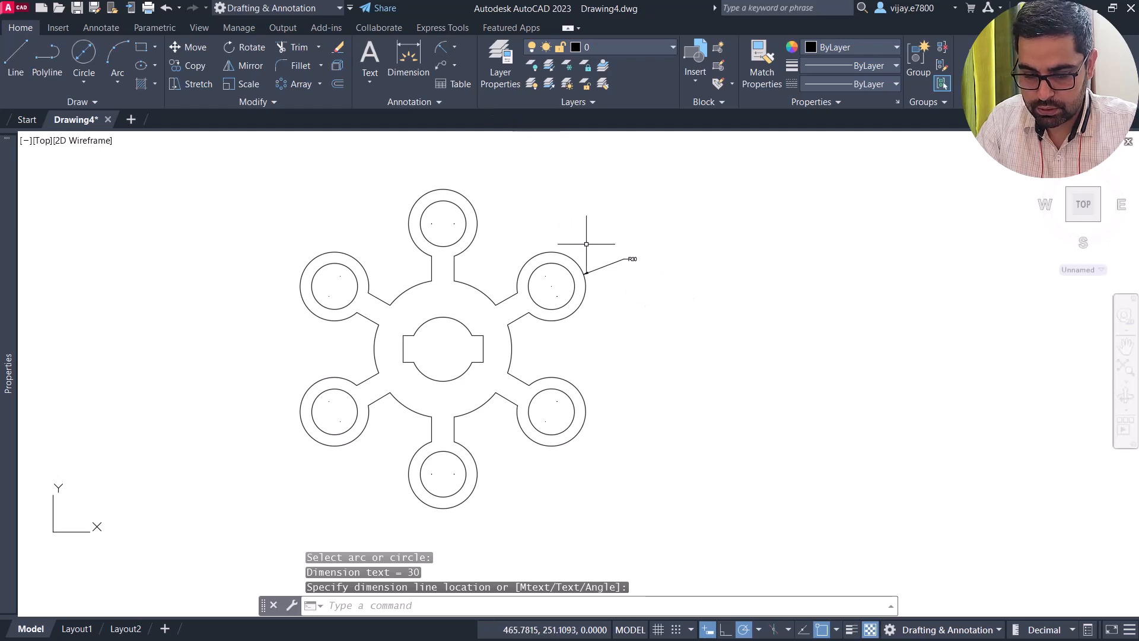
pyautogui.click(652, 273)
pyautogui.click(619, 233)
pyautogui.press('Delete')
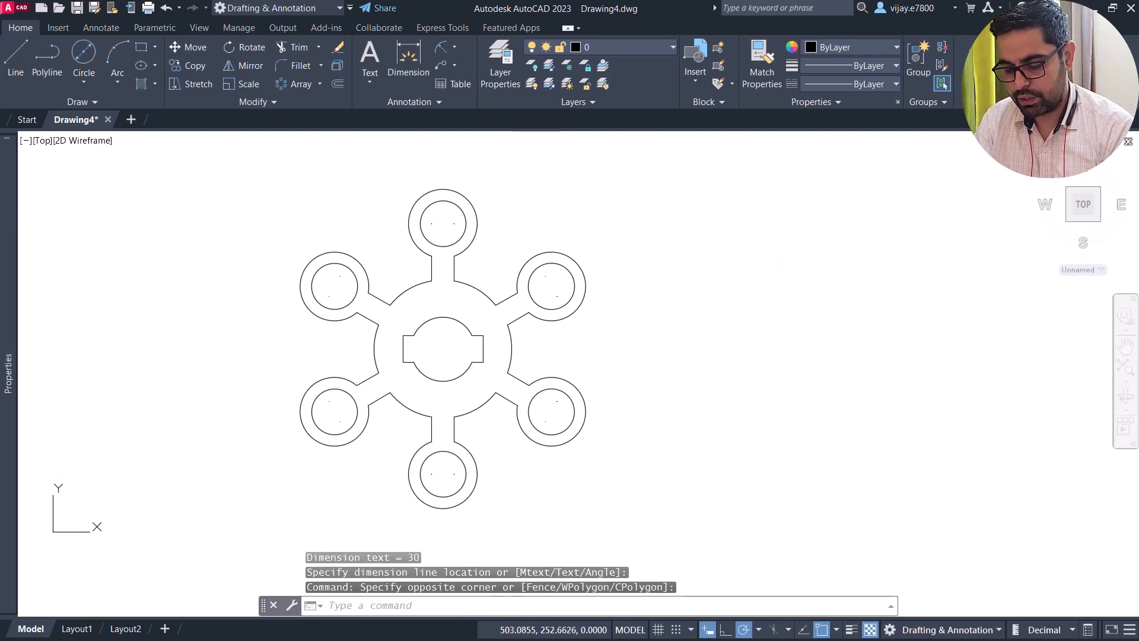
# - Add diameter dimensions to the outer and inner circles of the upper-right boss, placed outside the part
pyautogui.click(454, 45)
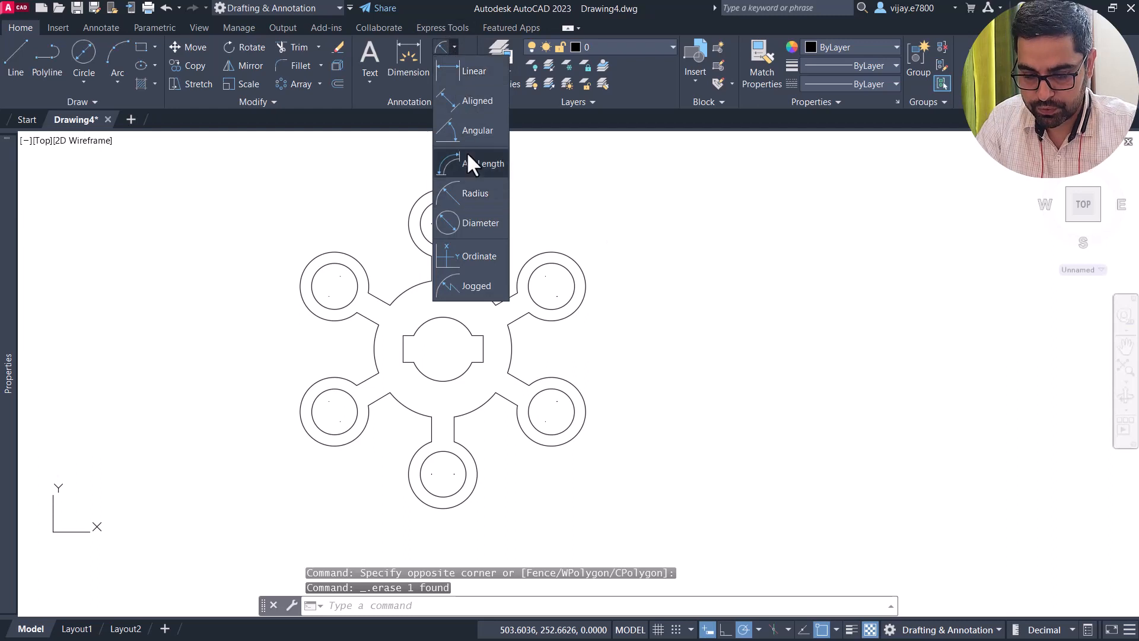
pyautogui.click(480, 224)
pyautogui.click(584, 278)
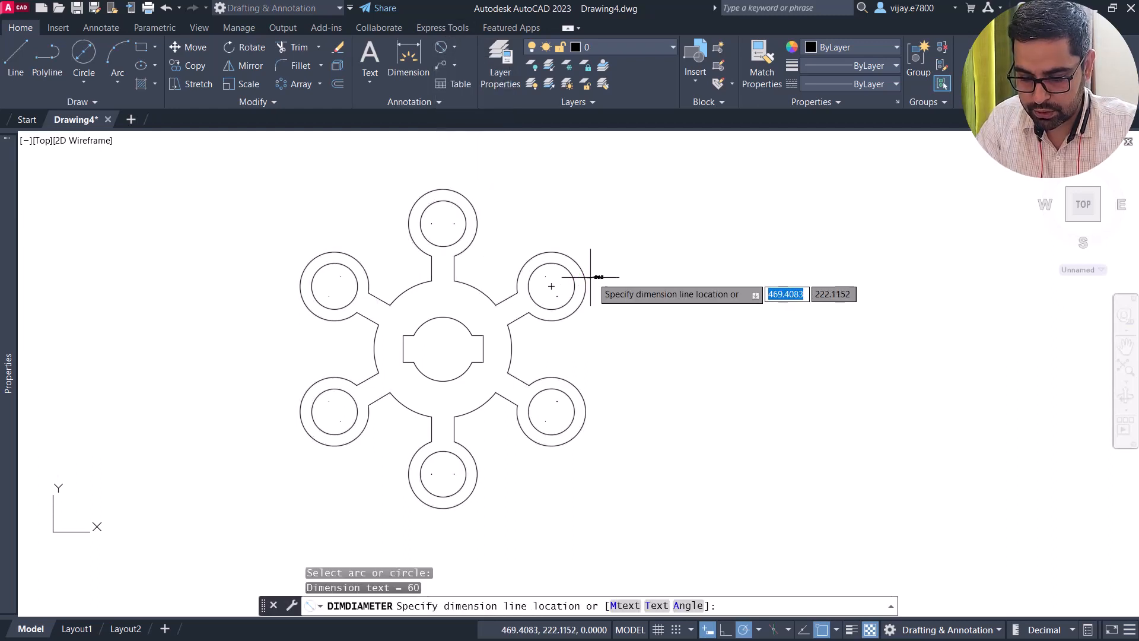
pyautogui.click(616, 268)
pyautogui.rightClick(608, 319)
pyautogui.click(608, 321)
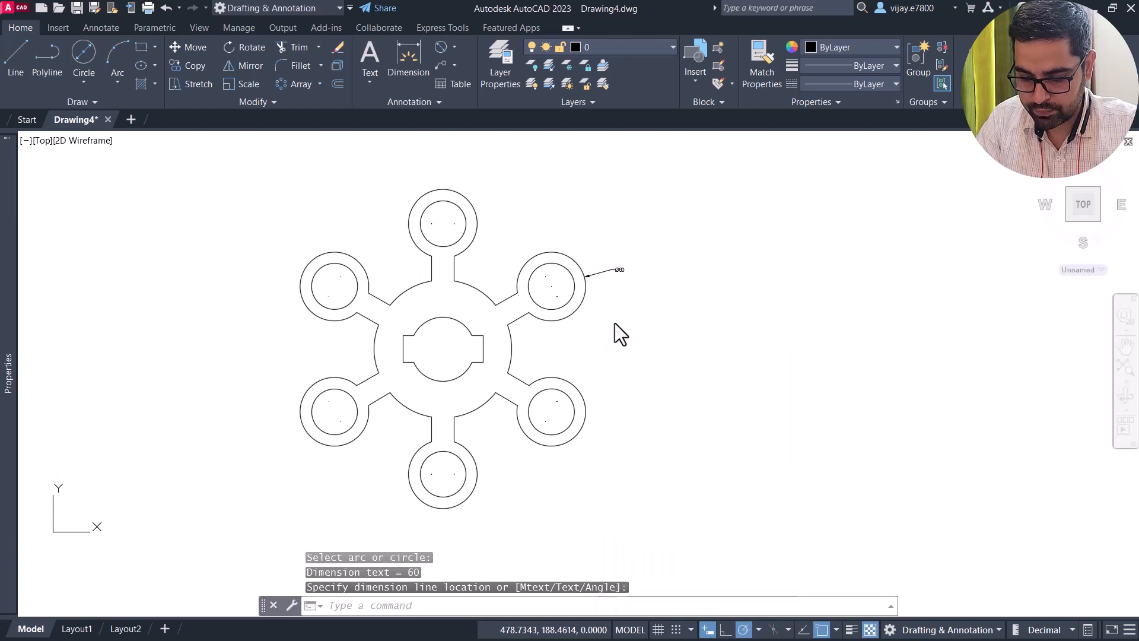
pyautogui.click(573, 292)
pyautogui.click(642, 296)
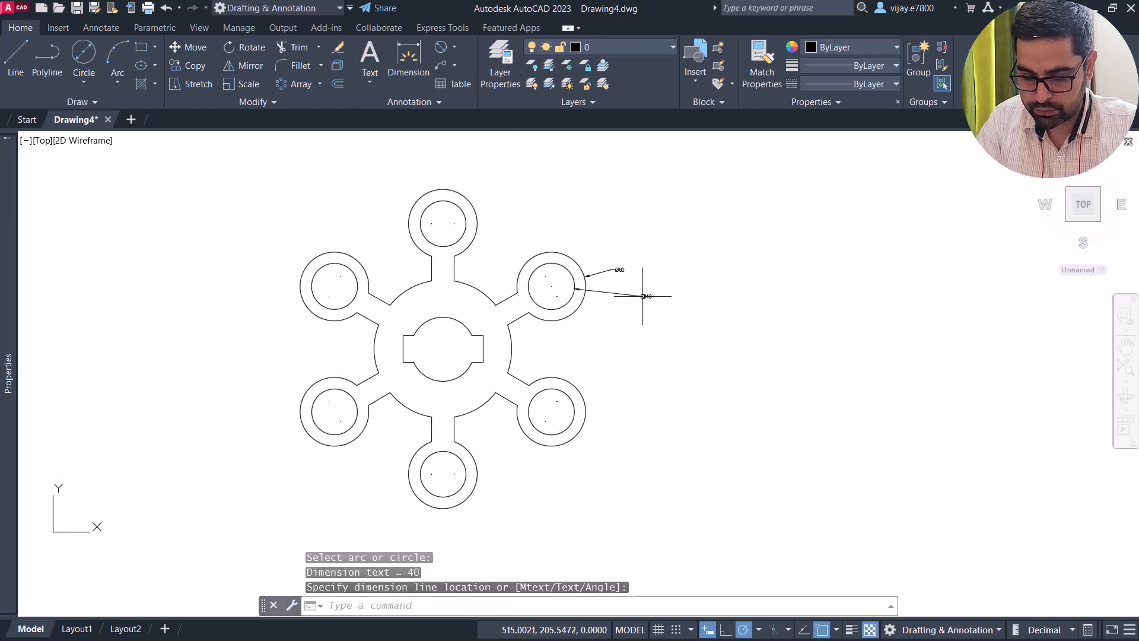
# - Add diameter dimensions to the hub's central bore and to the right-hand arc of the hub's outer circle
pyautogui.rightClick(729, 346)
pyautogui.click(793, 62)
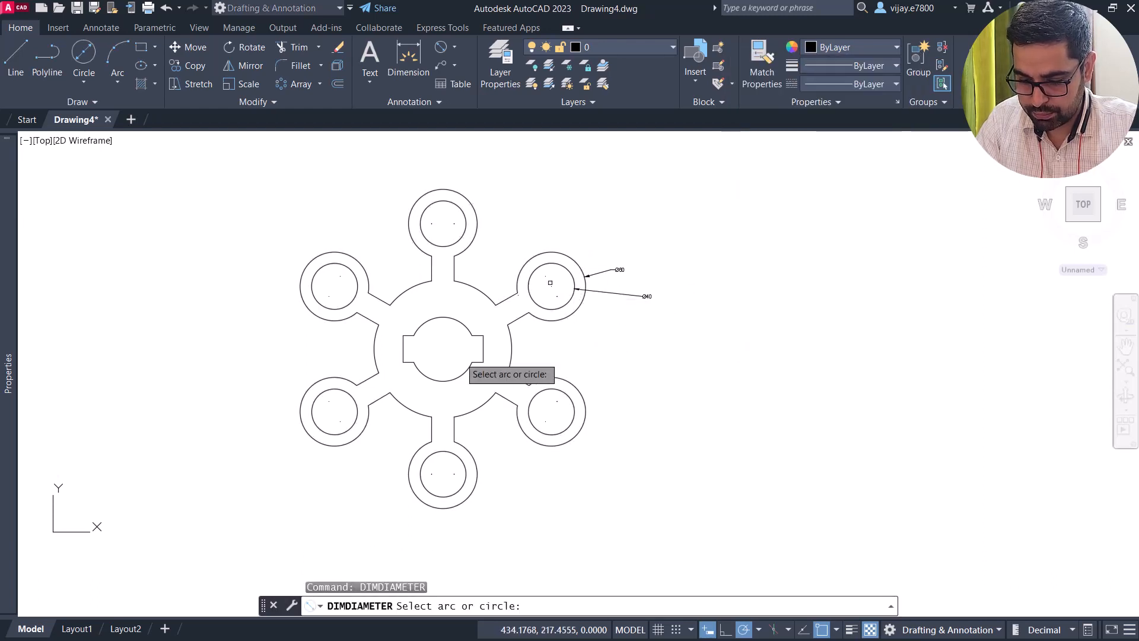
pyautogui.click(463, 373)
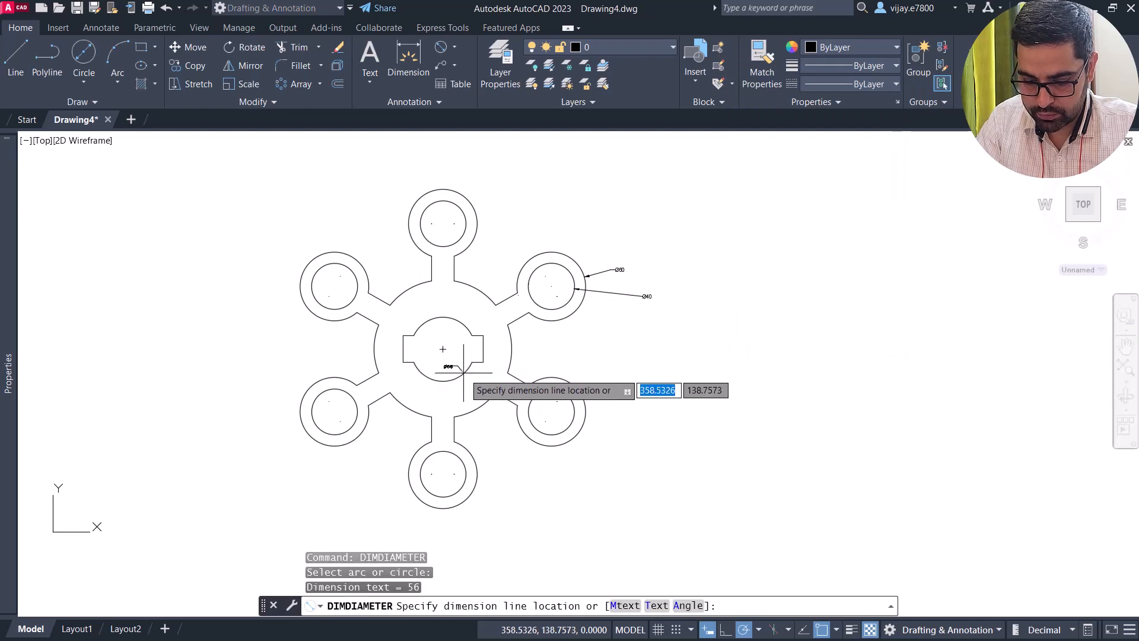
pyautogui.click(562, 510)
pyautogui.rightClick(672, 389)
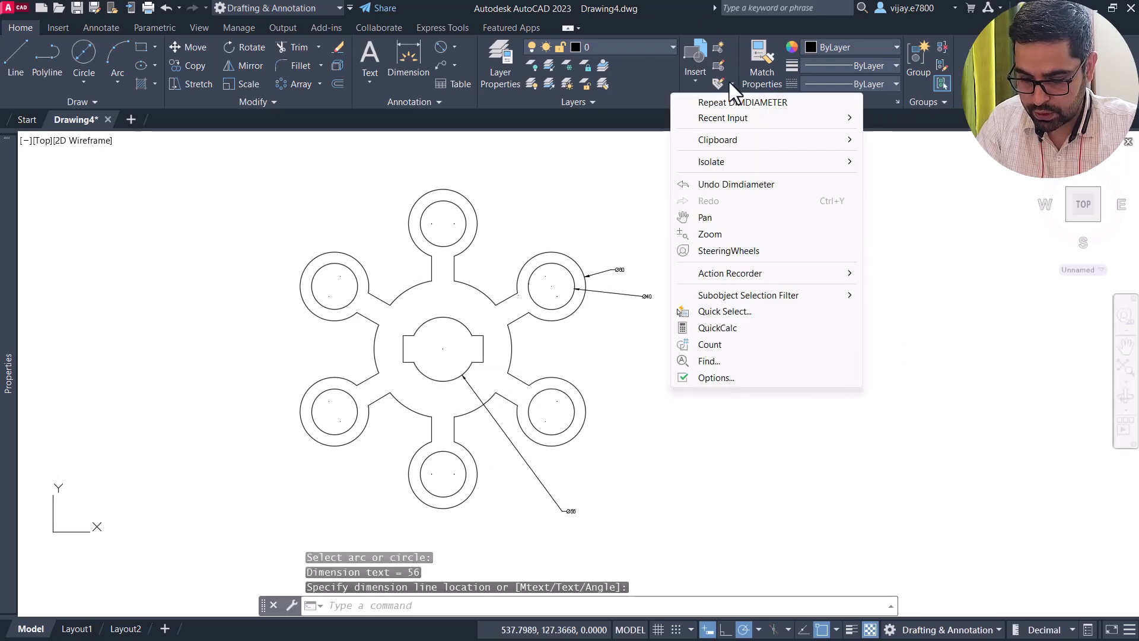
pyautogui.click(714, 101)
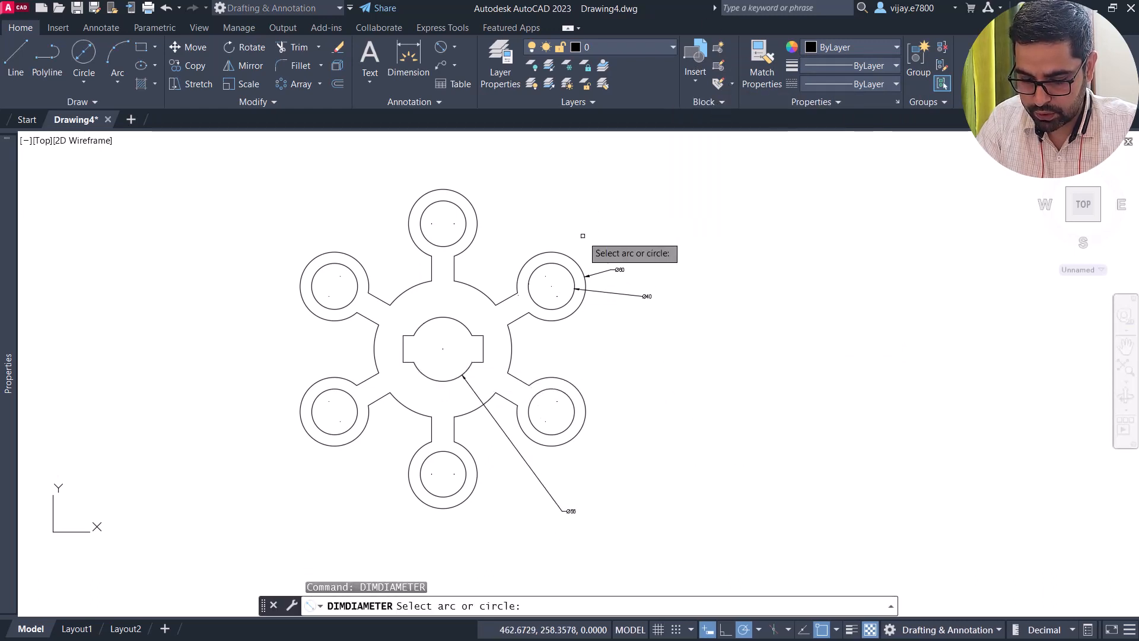
pyautogui.click(512, 356)
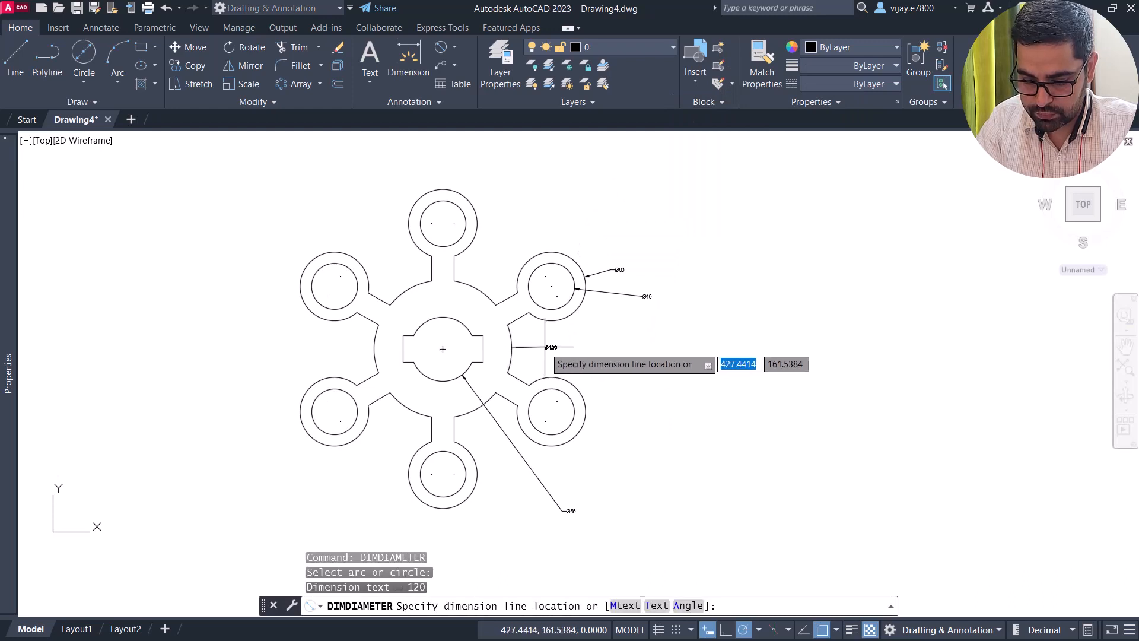
pyautogui.click(560, 348)
# - Add a vertical linear dimension to the height of the bore's left keyway, placed to the left of the hub
pyautogui.rightClick(684, 359)
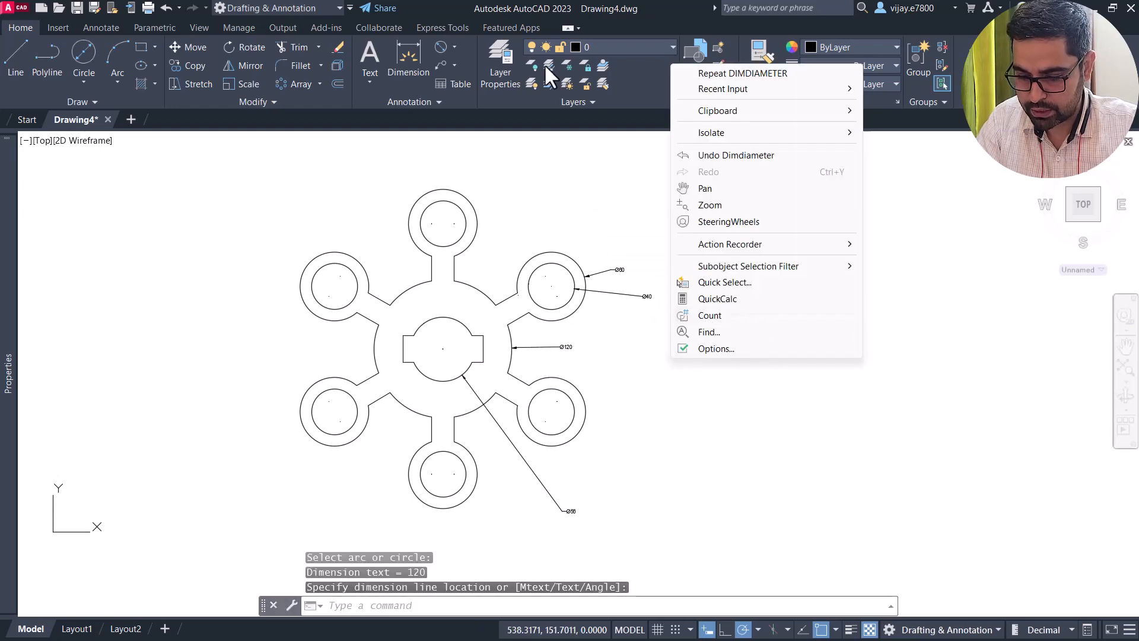
pyautogui.click(455, 46)
pyautogui.click(455, 47)
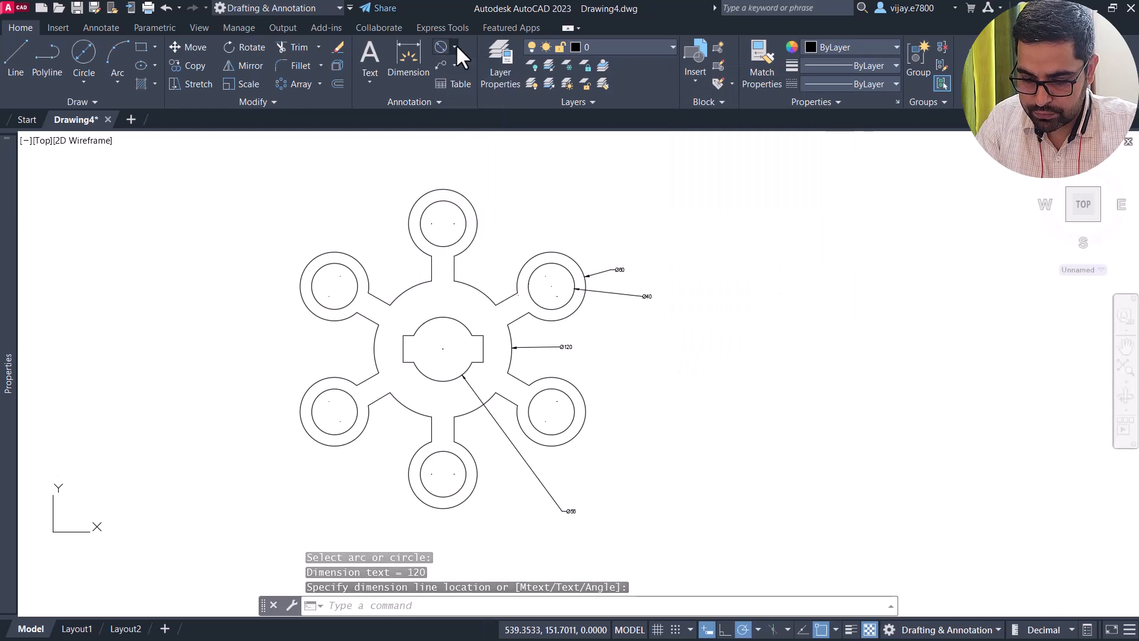
pyautogui.click(455, 46)
pyautogui.click(459, 72)
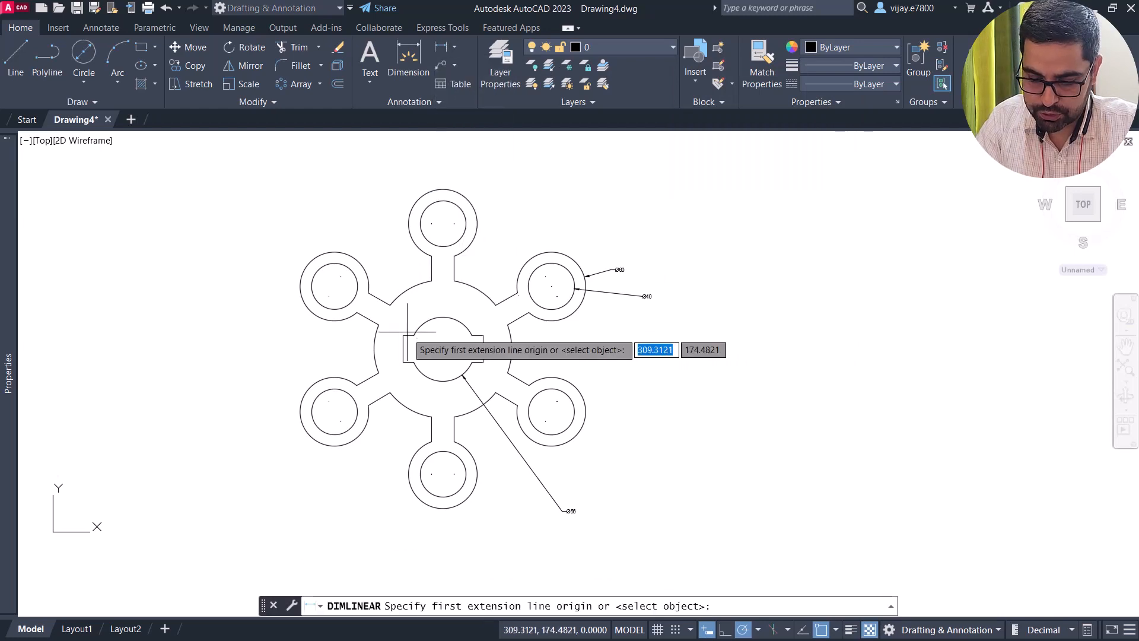
pyautogui.click(403, 336)
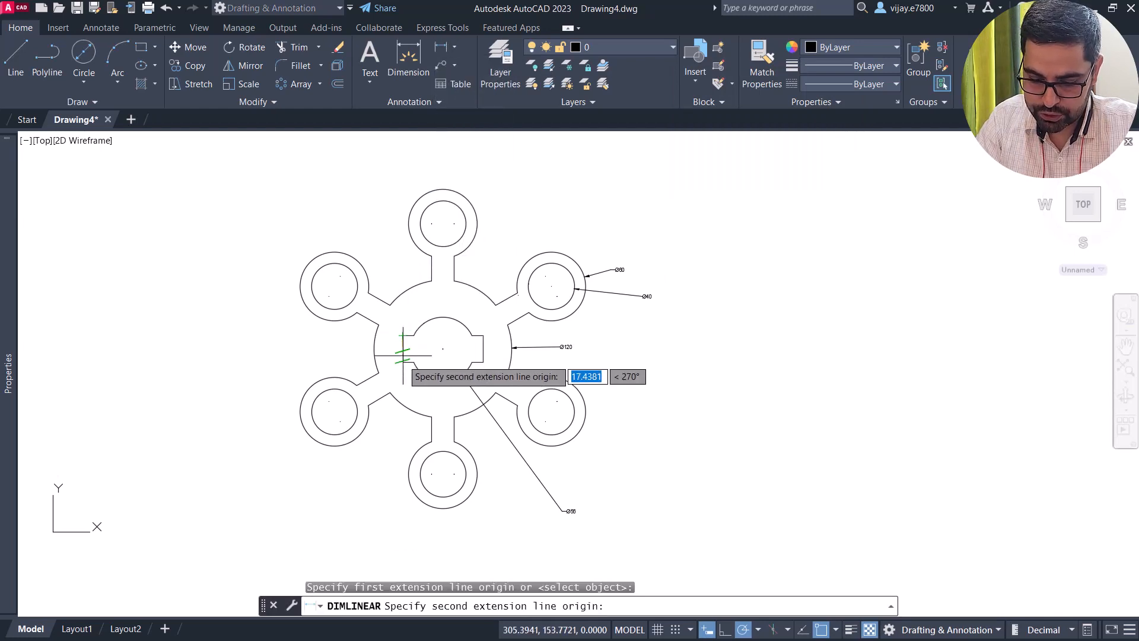
pyautogui.scroll(4, 403, 361)
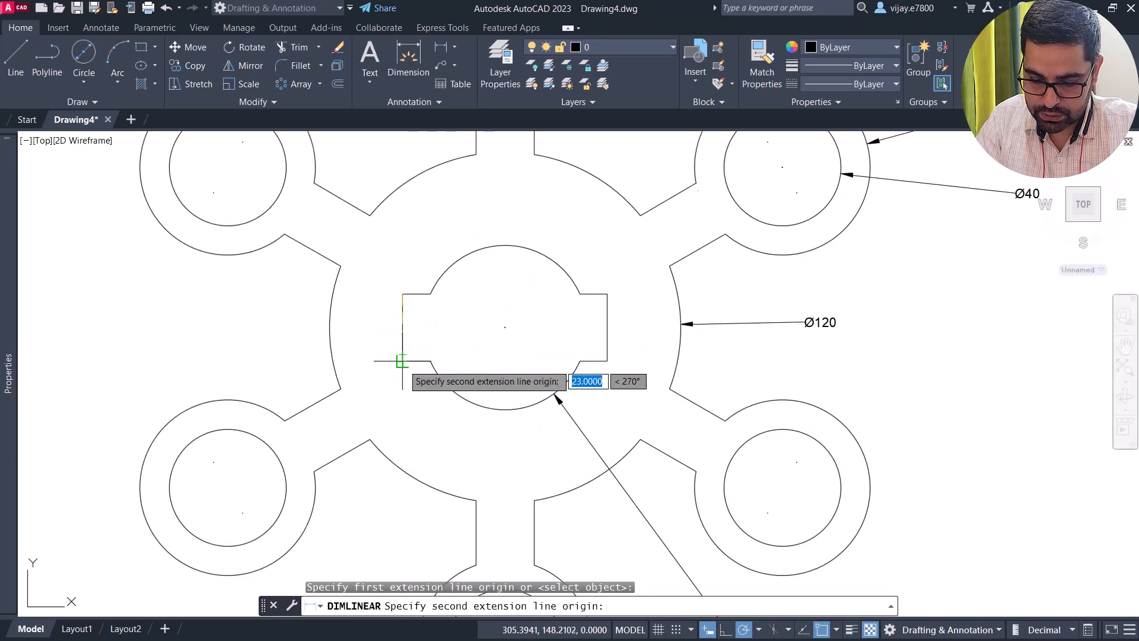
pyautogui.click(403, 360)
pyautogui.click(121, 330)
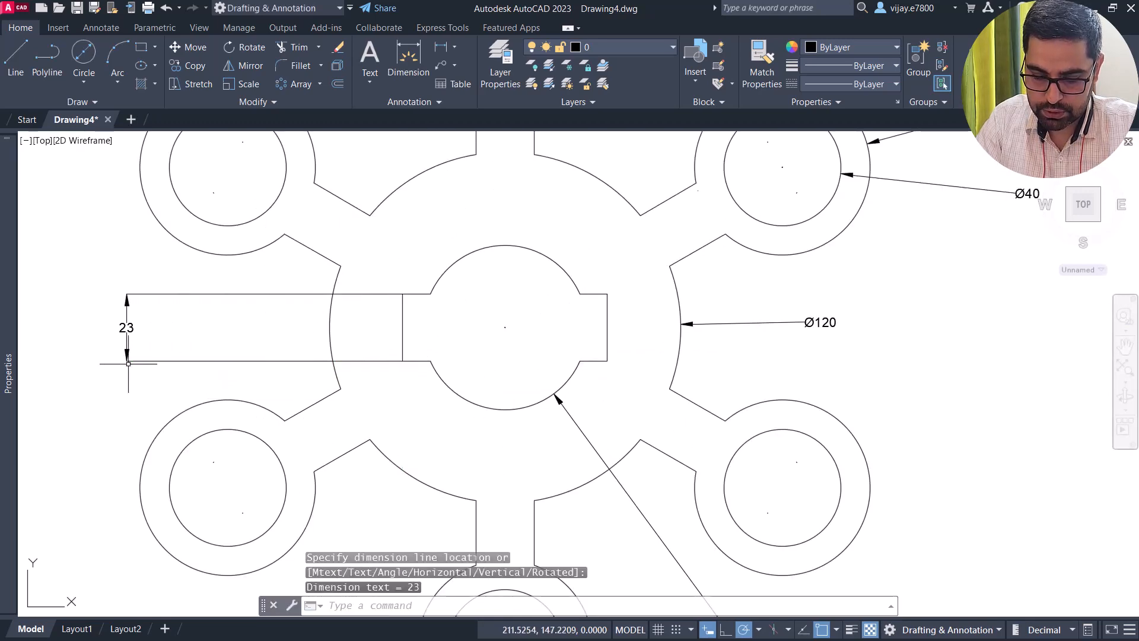
pyautogui.scroll(-5, 192, 326)
pyautogui.rightClick(329, 245)
pyautogui.click(350, 249)
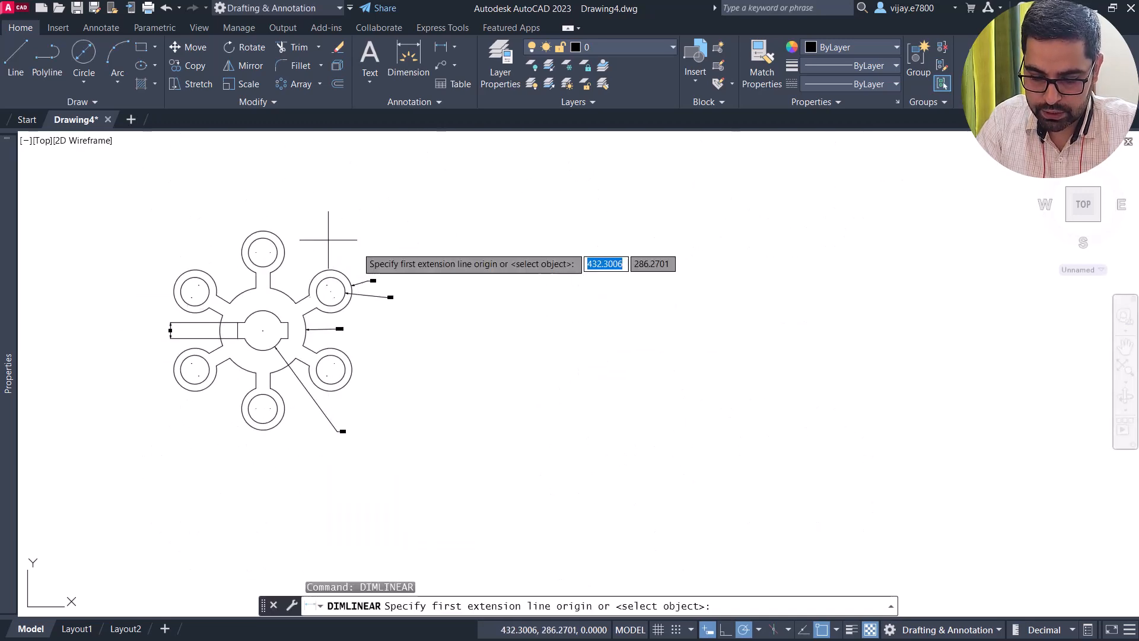
pyautogui.scroll(2, 271, 305)
pyautogui.scroll(4, 205, 347)
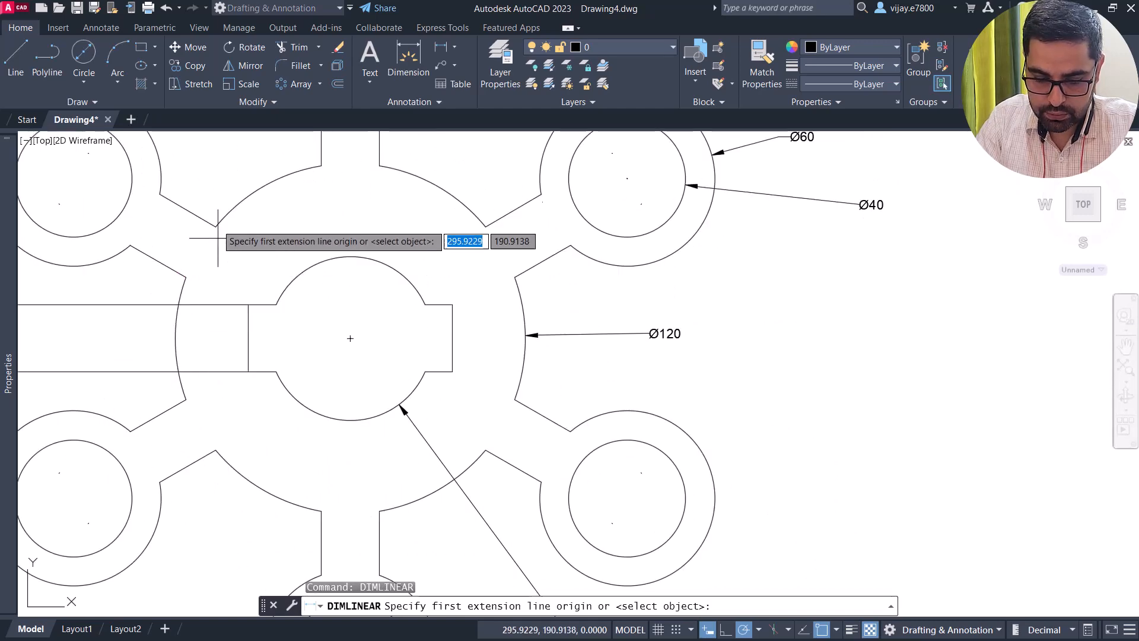
pyautogui.click(215, 226)
pyautogui.click(178, 274)
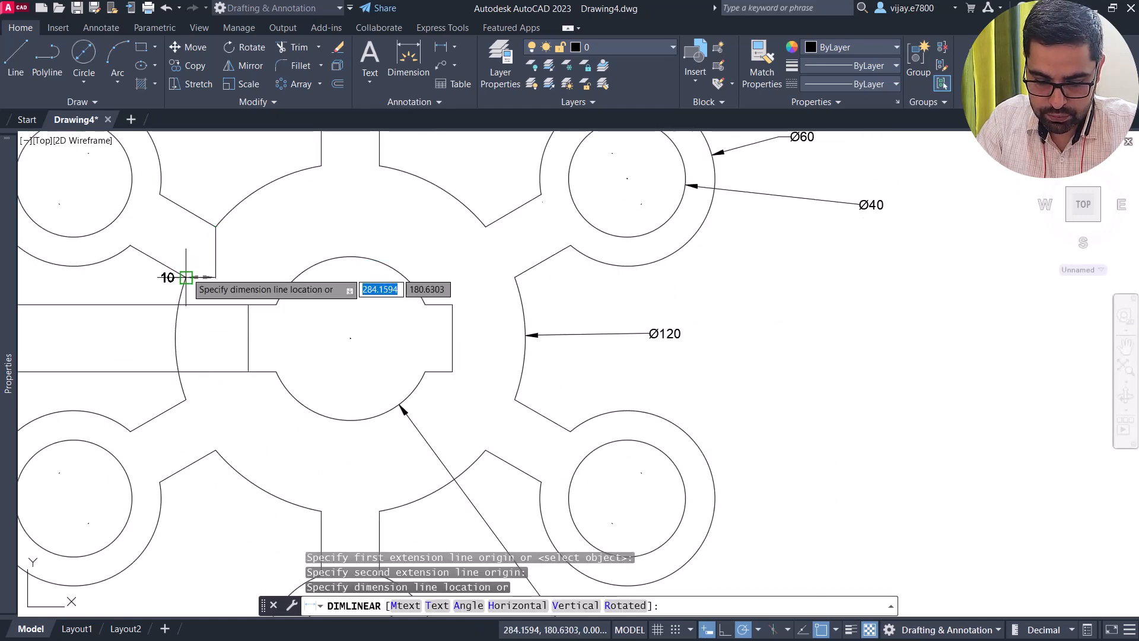
pyautogui.scroll(-5, 178, 249)
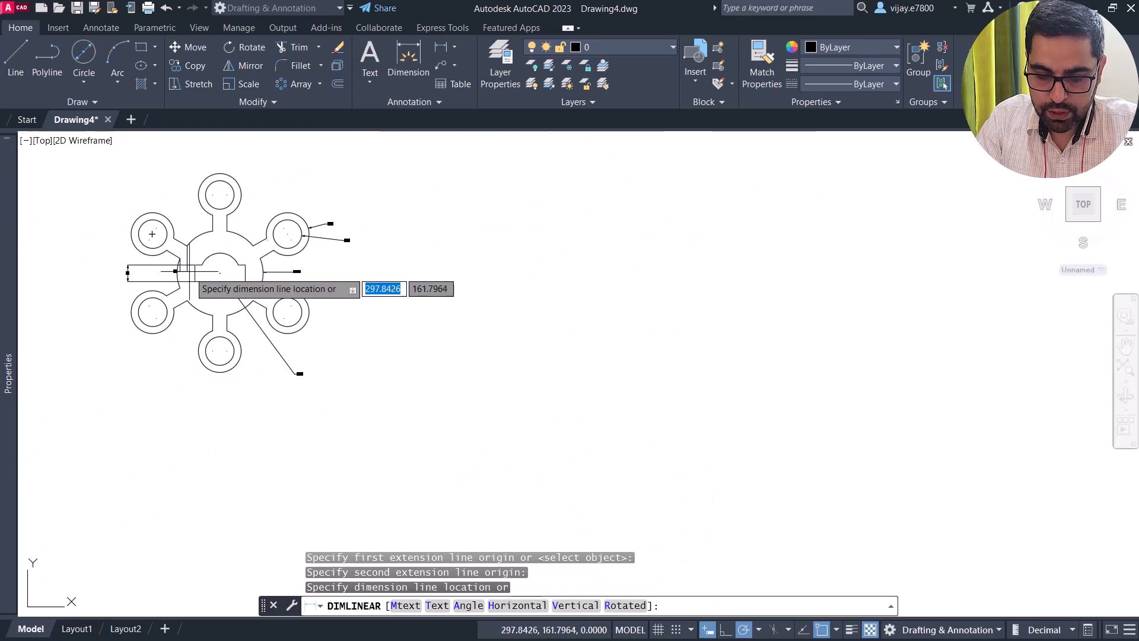
pyautogui.scroll(8, 178, 258)
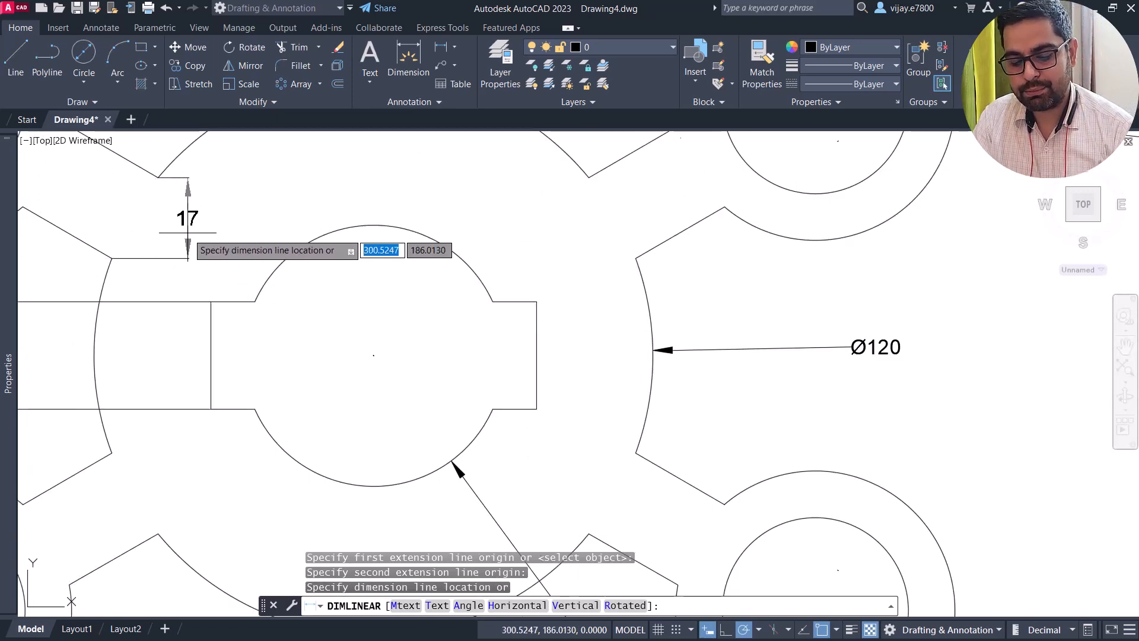
pyautogui.press('Escape')
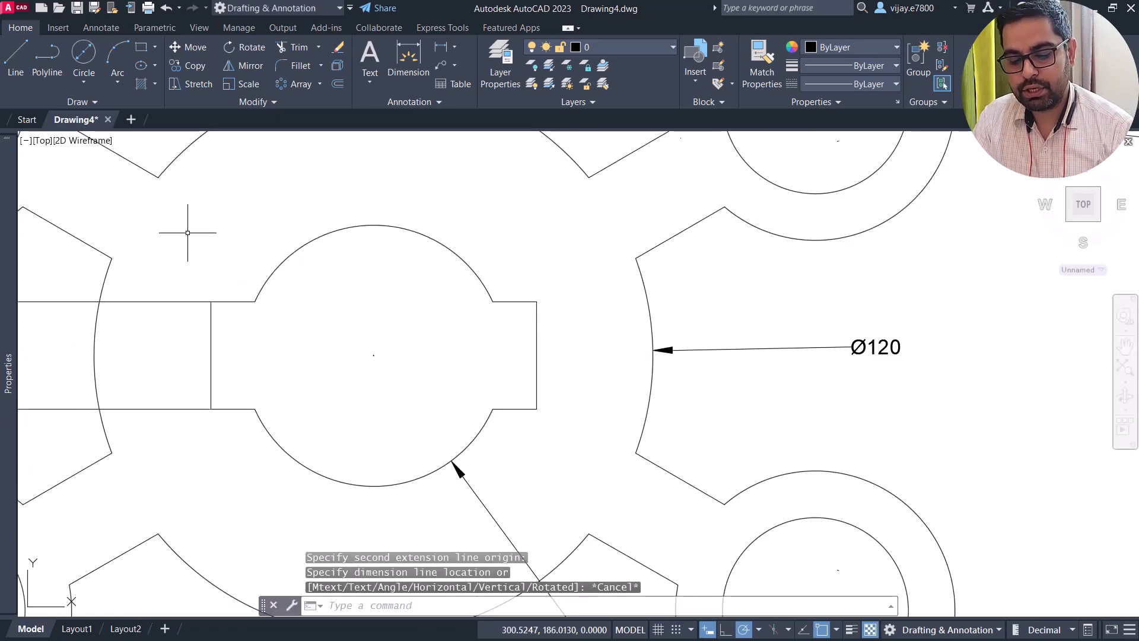
# - Add an aligned dimension across the width of the upper-left arm between the two corners where it meets the hub
pyautogui.click(455, 47)
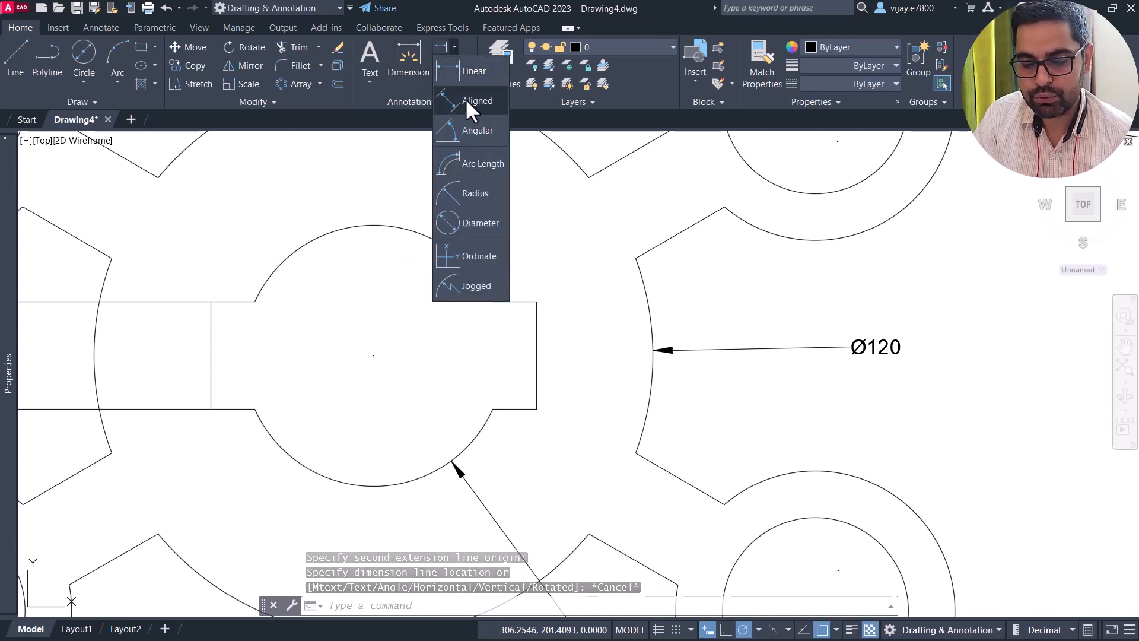
pyautogui.click(465, 99)
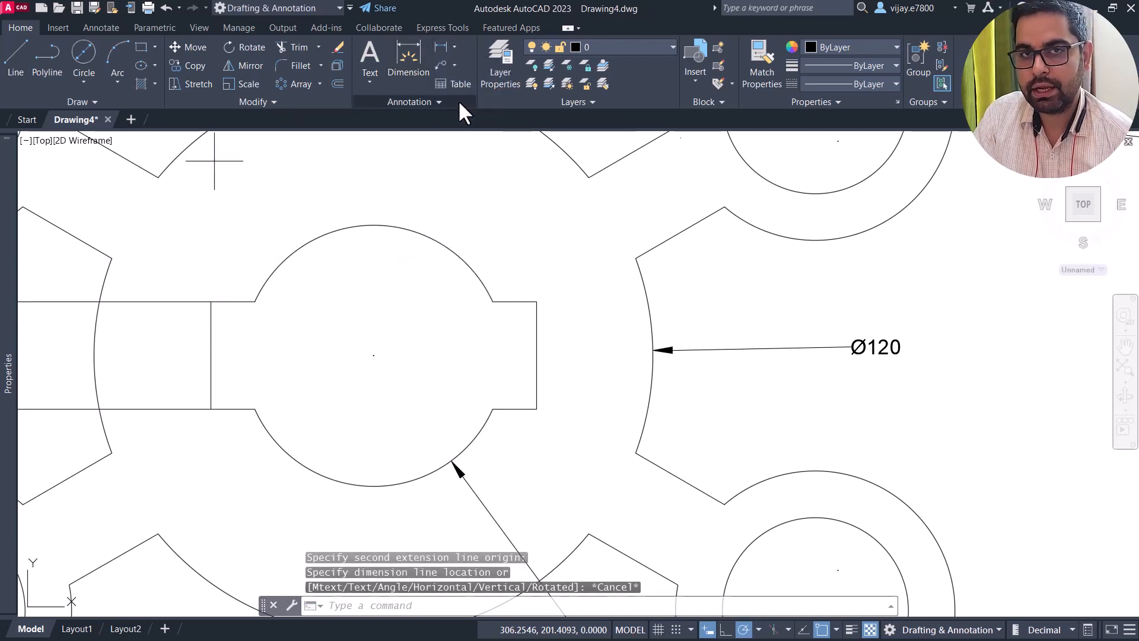
pyautogui.click(158, 176)
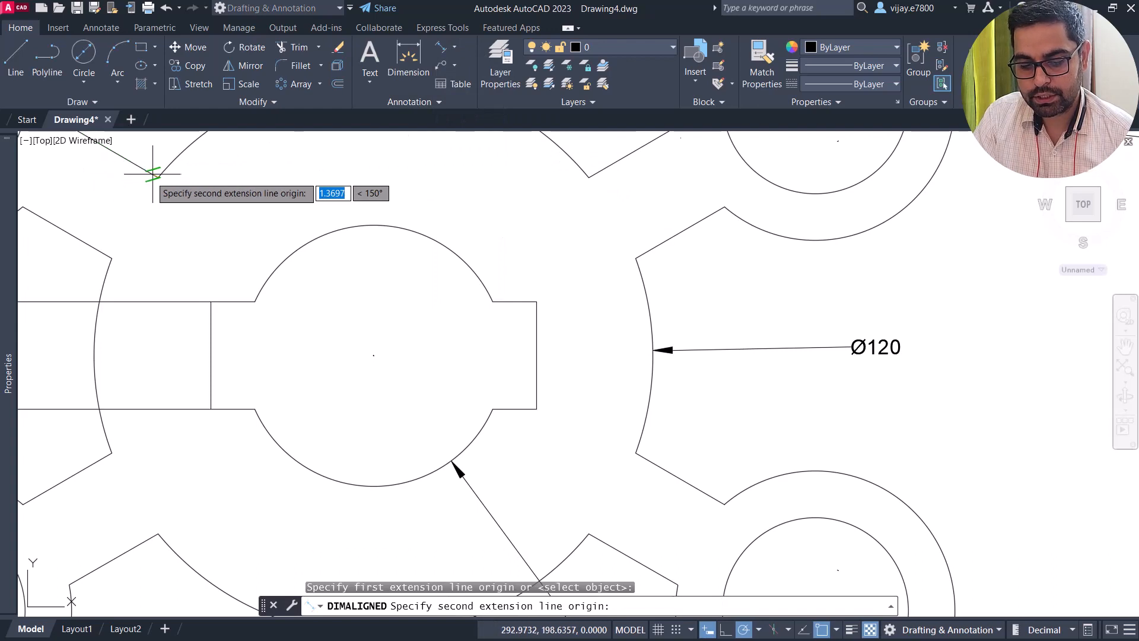
pyautogui.click(111, 258)
pyautogui.click(154, 249)
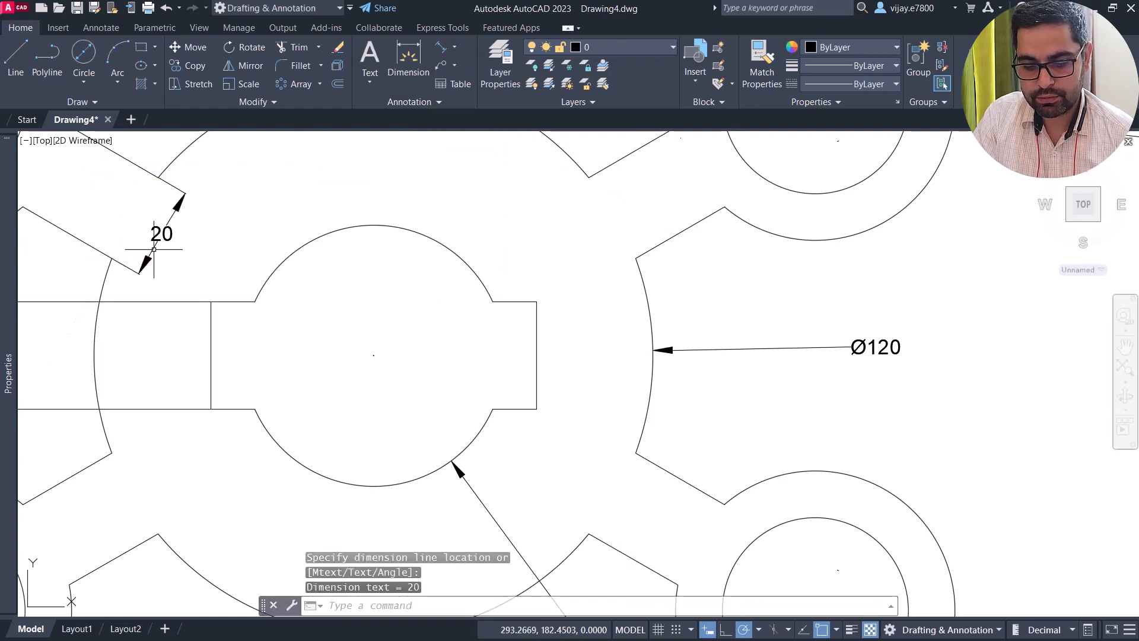
# - Turn the Defpoints layer back on to show the large dashed circle
pyautogui.scroll(-4, 154, 249)
pyautogui.moveTo(229, 237); pyautogui.dragTo(339, 280, button='middle')
pyautogui.scroll(-3, 492, 358)
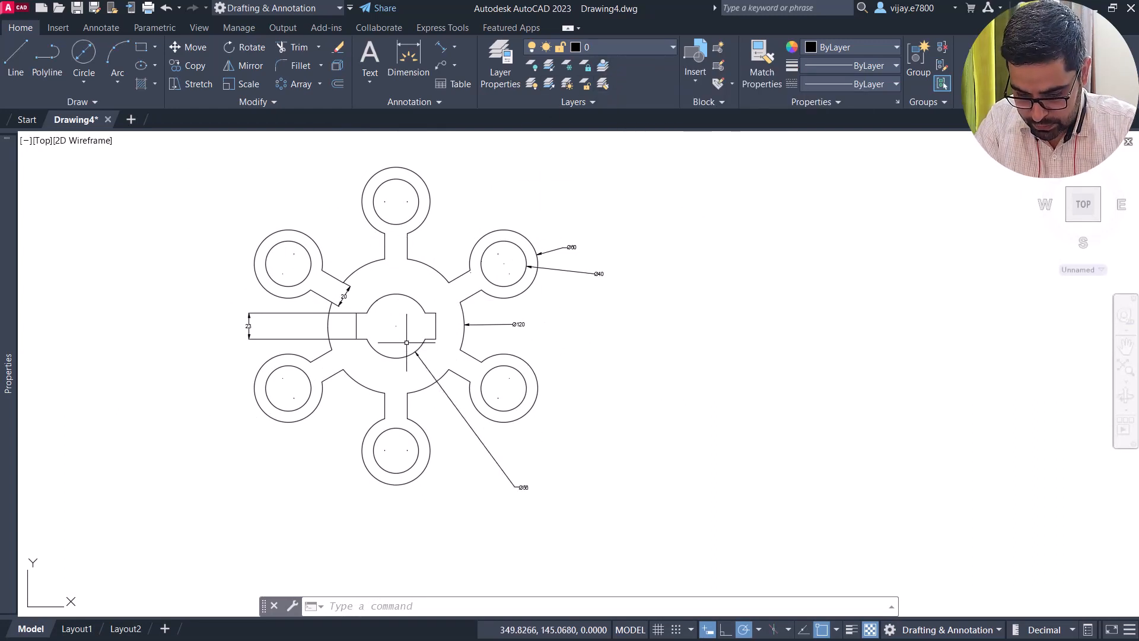
pyautogui.click(604, 47)
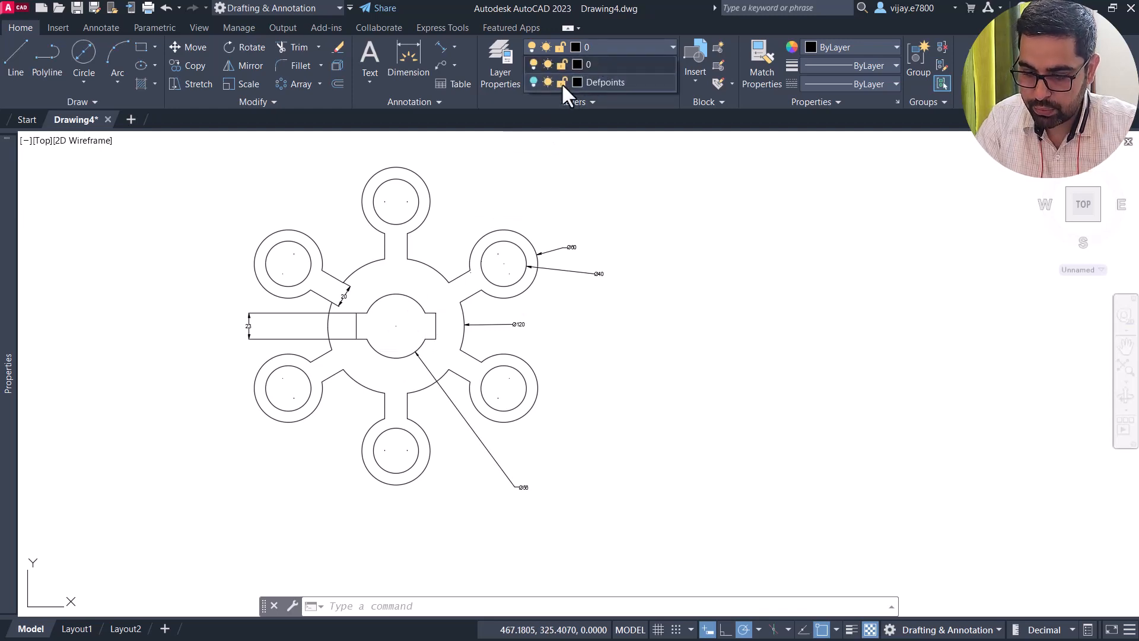
pyautogui.click(534, 82)
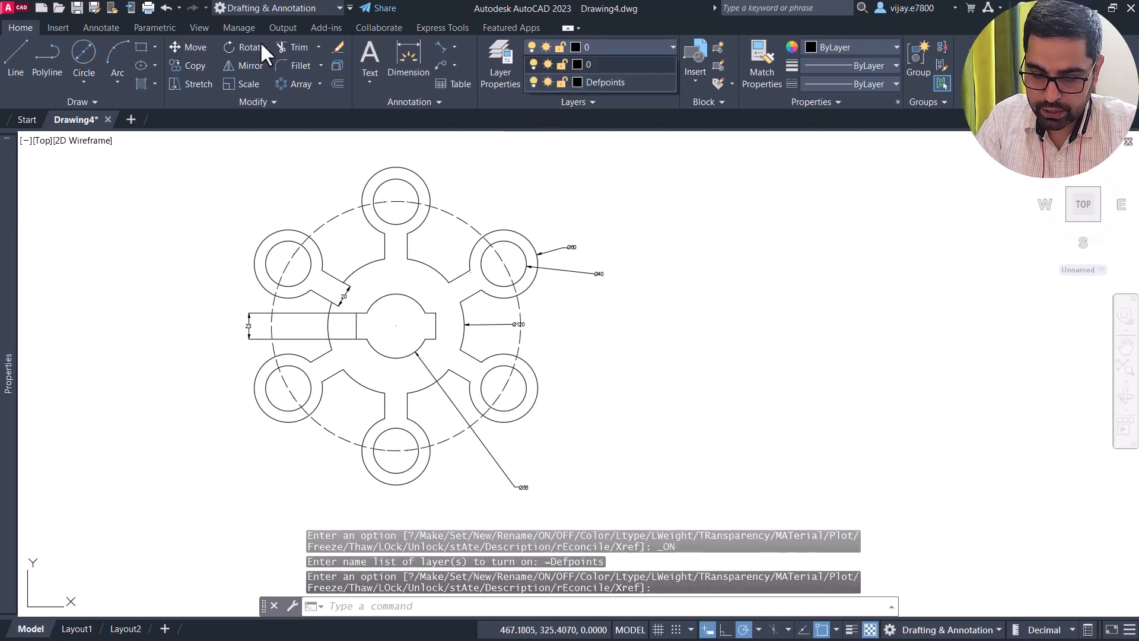
# - Add a diameter dimension to the large dashed circle, placed outside its upper-left side
pyautogui.click(457, 48)
pyautogui.click(455, 46)
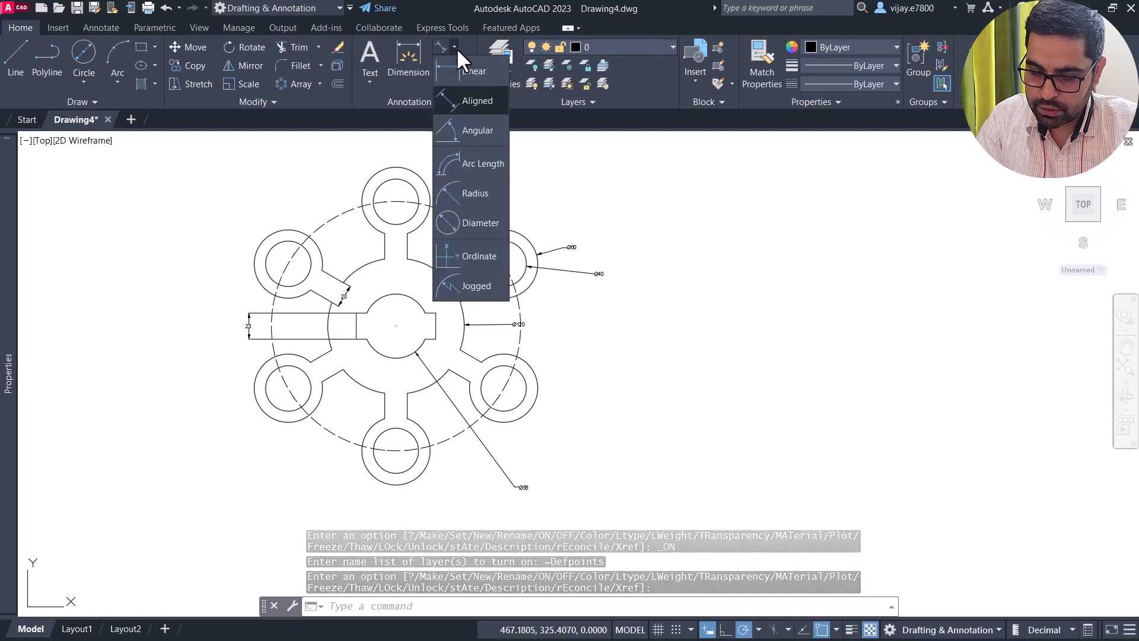
pyautogui.click(460, 228)
pyautogui.click(341, 216)
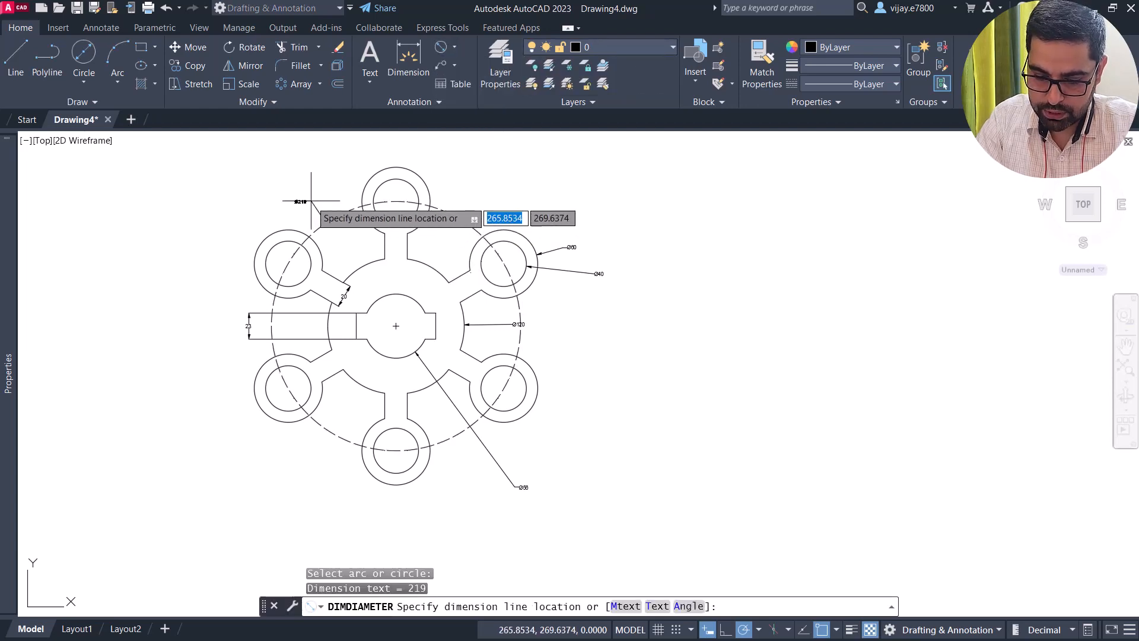
pyautogui.click(311, 201)
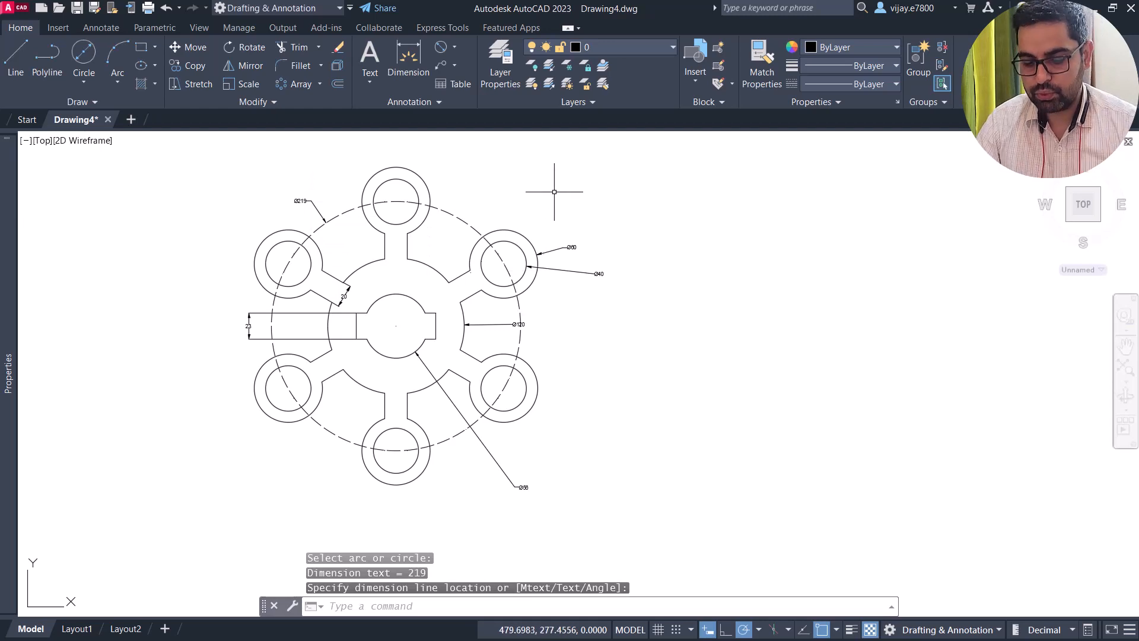
# - Modify the Standard dimension style with a larger text height and an arrow size of 5
pyautogui.write('DIMSTy')
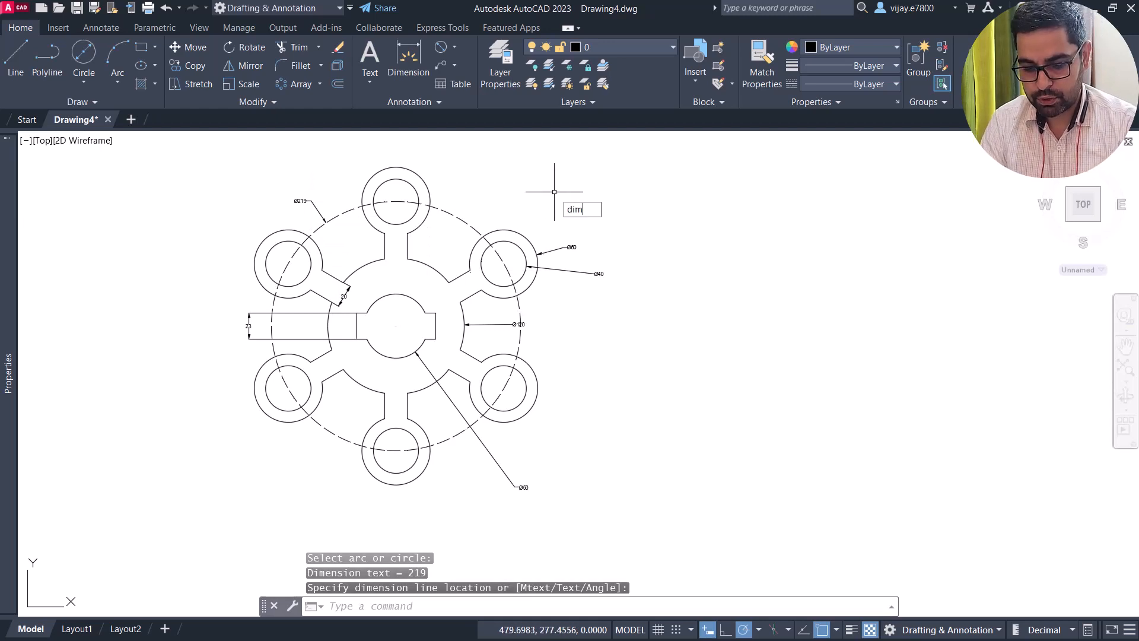
pyautogui.press('Return')
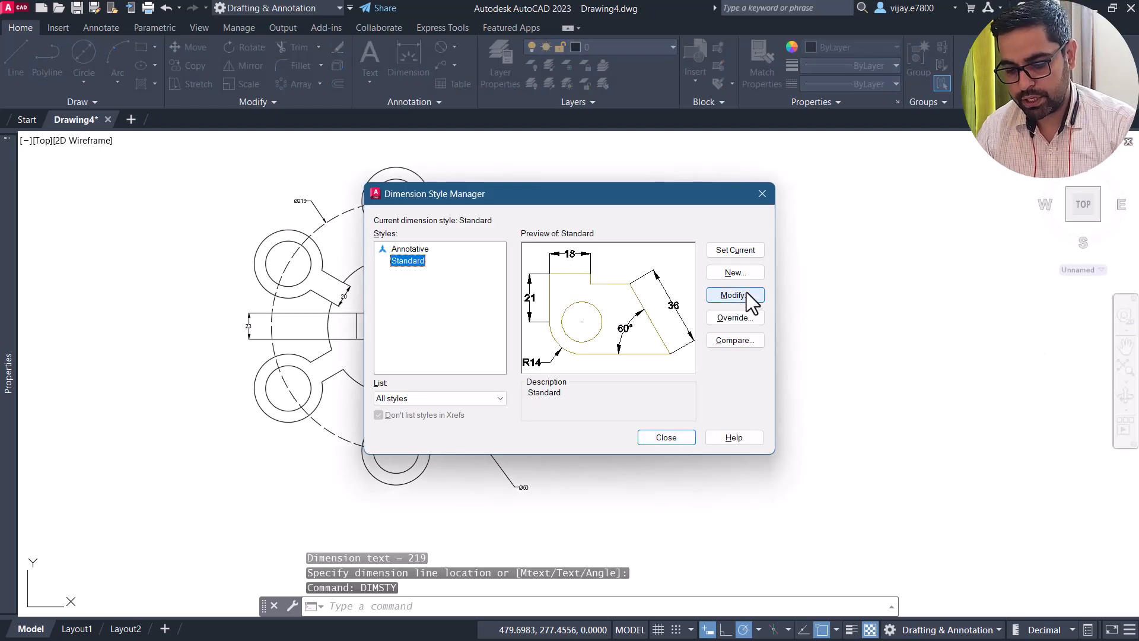
pyautogui.click(746, 294)
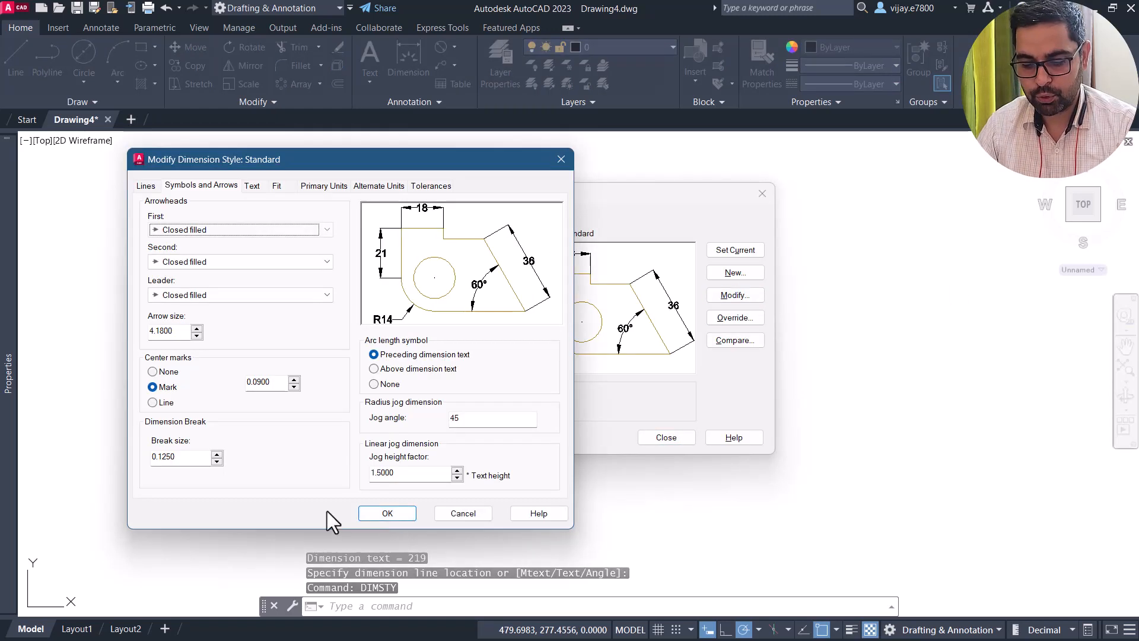
pyautogui.click(250, 186)
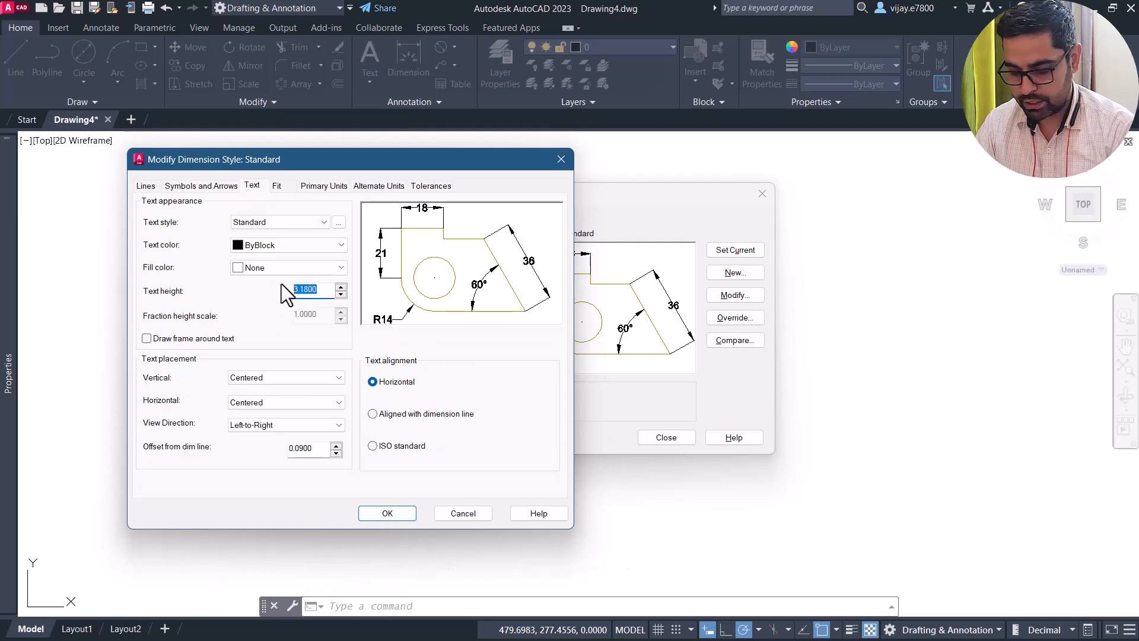
pyautogui.click(224, 185)
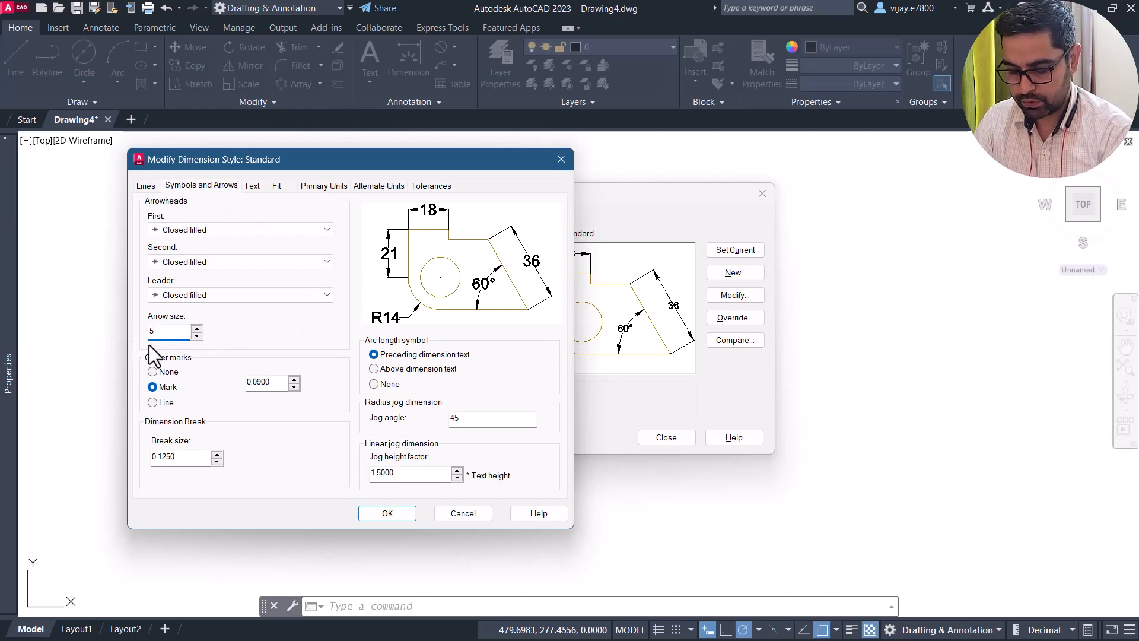
pyautogui.write('5')
pyautogui.click(386, 514)
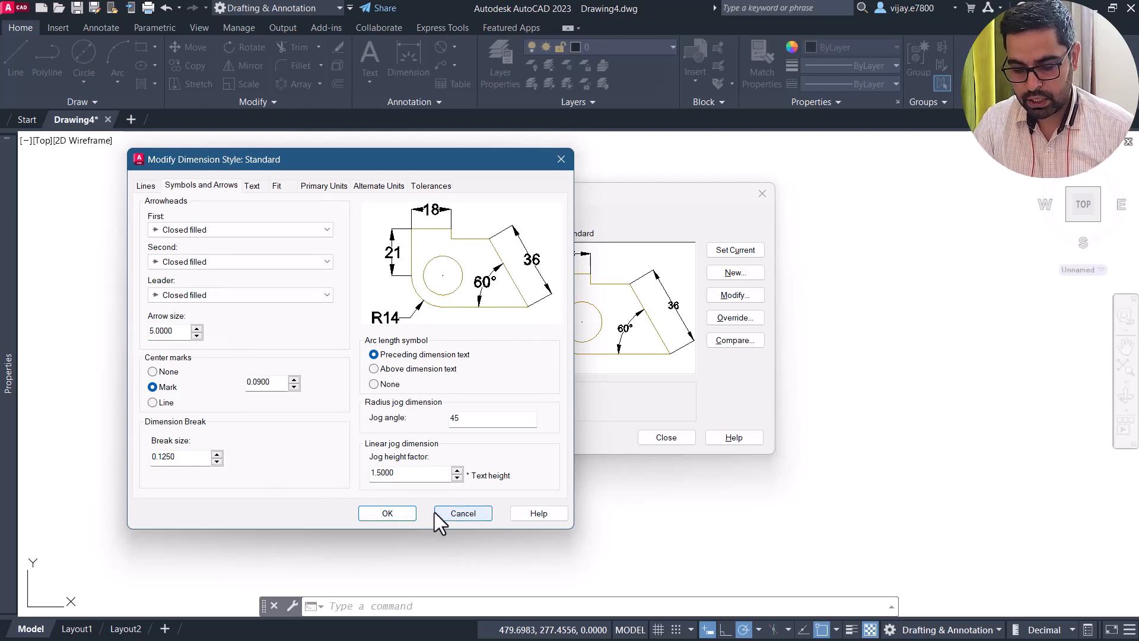
pyautogui.click(407, 512)
pyautogui.click(666, 438)
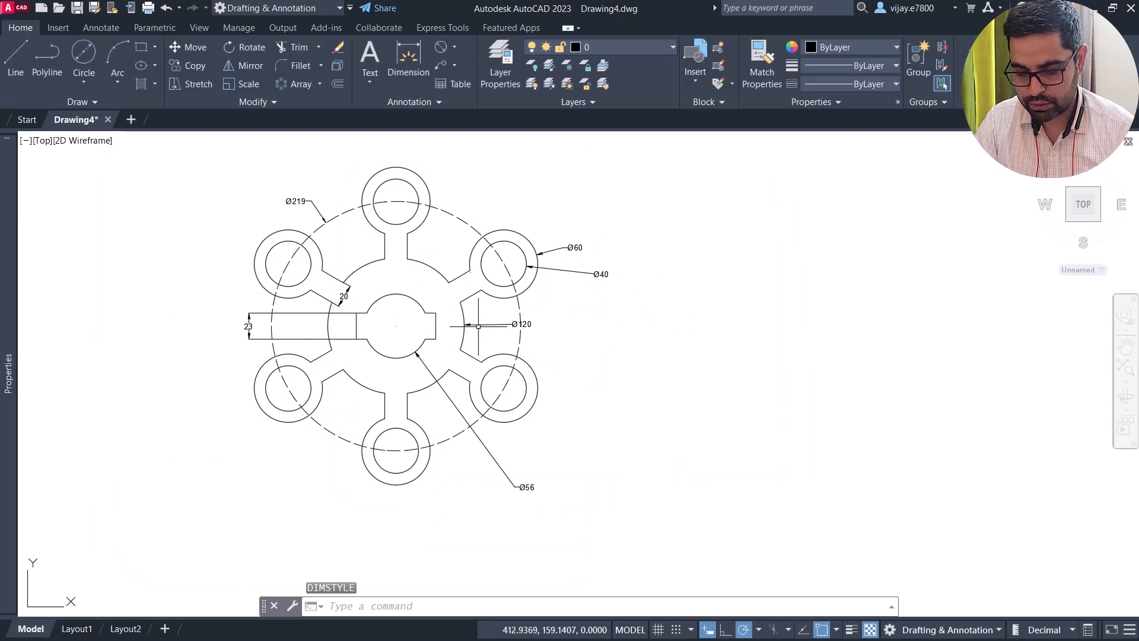
# - Select all diameter and linear dimensions by similarity and set their color to dark red 153,27,30
pyautogui.moveTo(478, 325); pyautogui.dragTo(540, 330, button='middle')
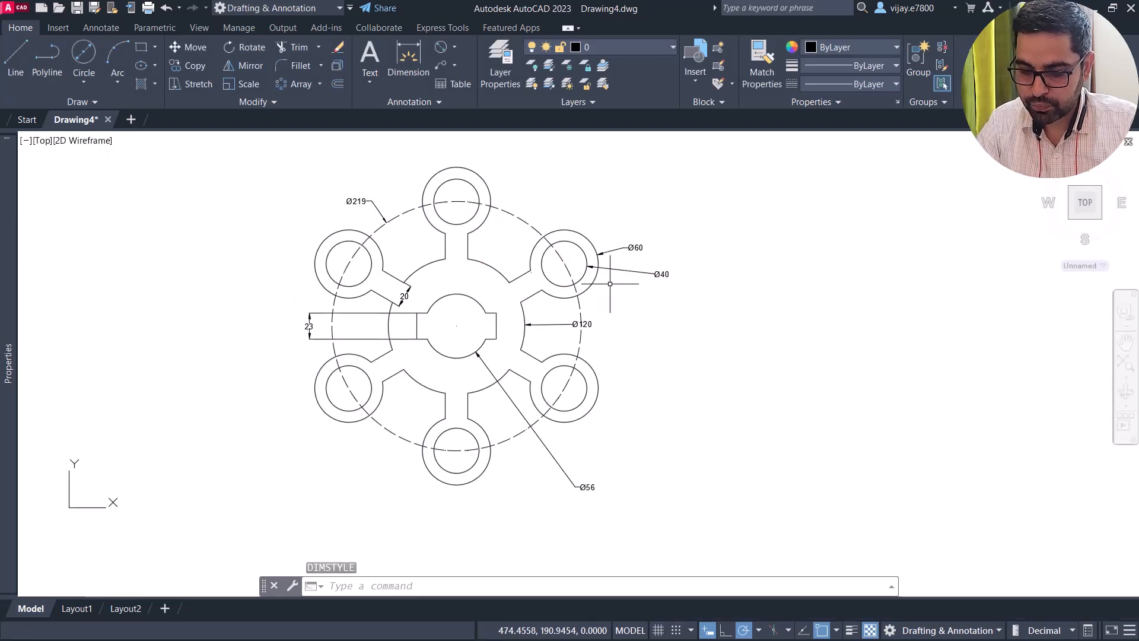
pyautogui.click(680, 310)
pyautogui.click(636, 244)
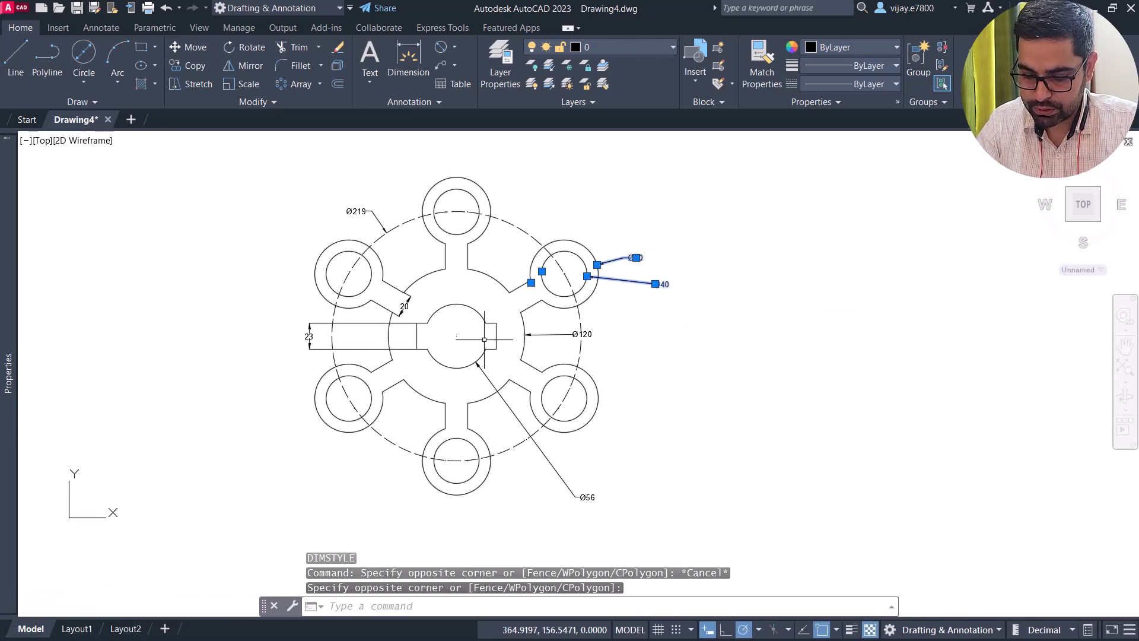
pyautogui.click(313, 342)
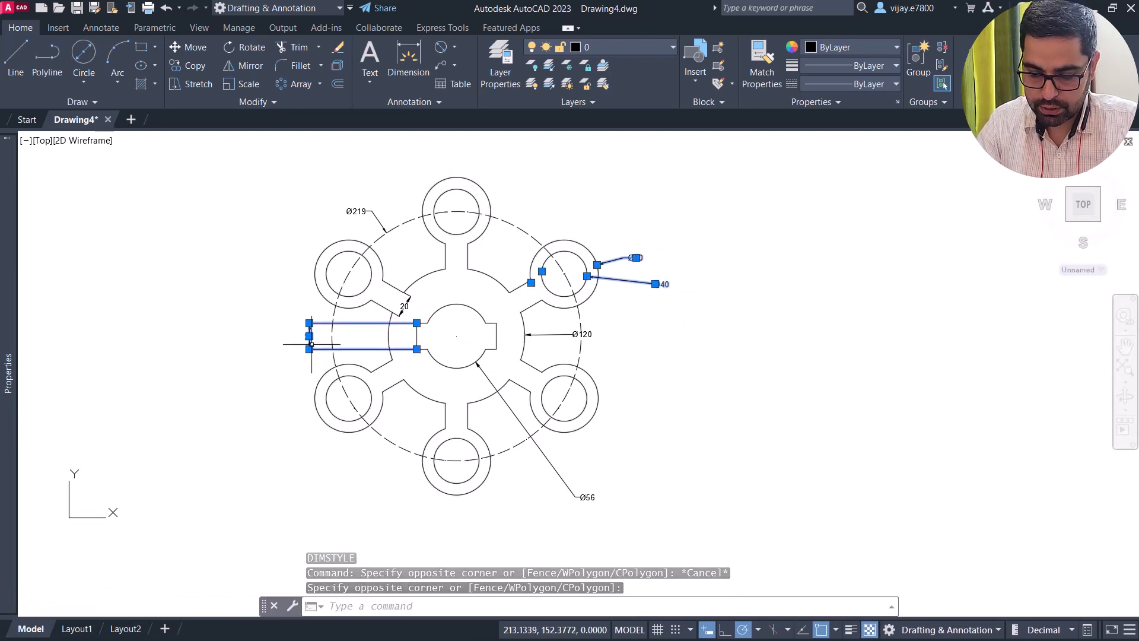
pyautogui.rightClick(329, 349)
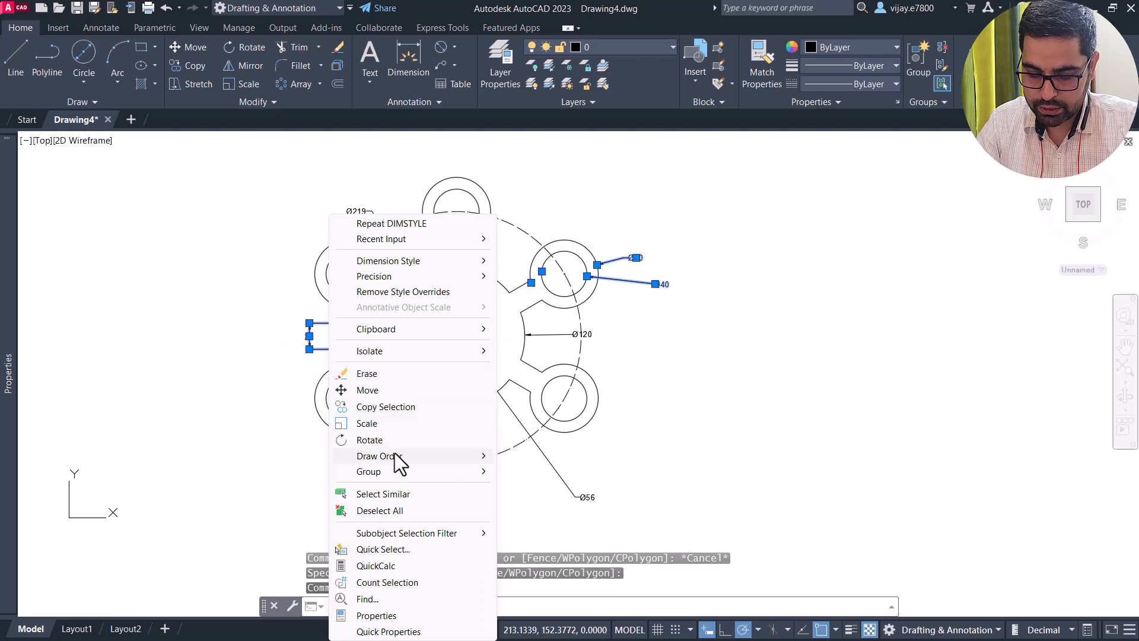
pyautogui.click(388, 494)
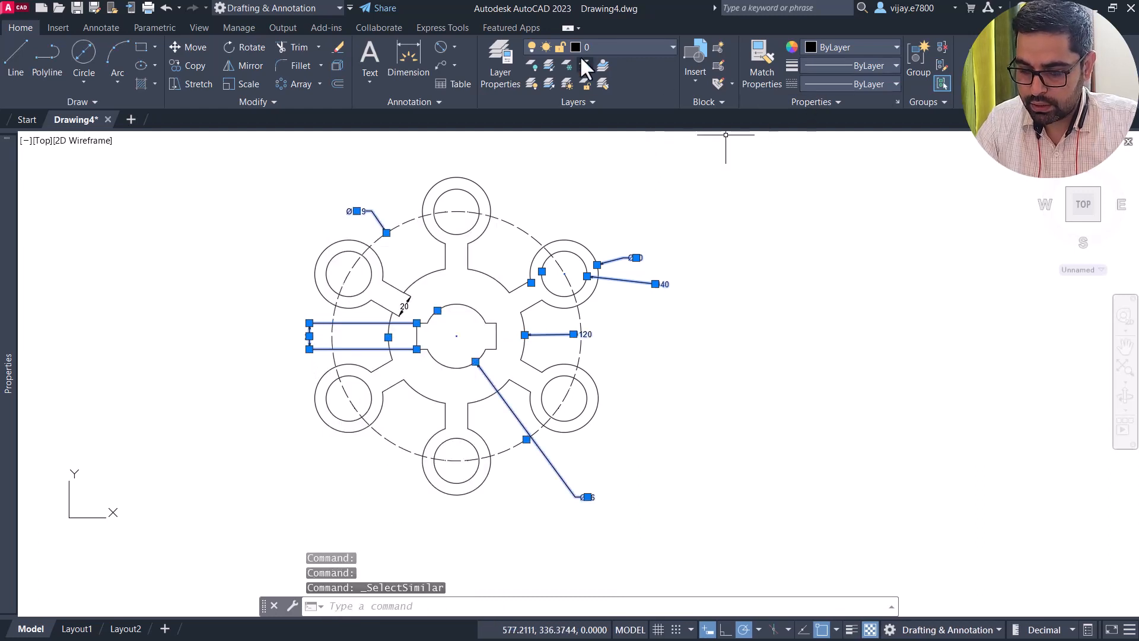
pyautogui.click(828, 48)
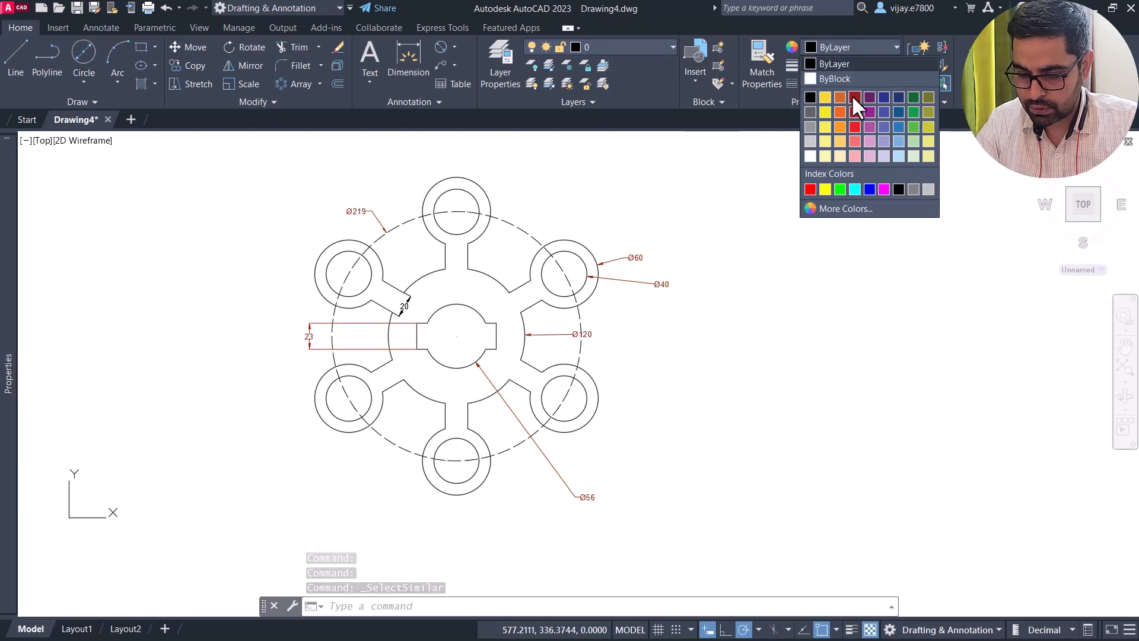
pyautogui.click(854, 97)
# - Move the selected dimensions to the Defpoints layer and turn that layer off
pyautogui.click(632, 48)
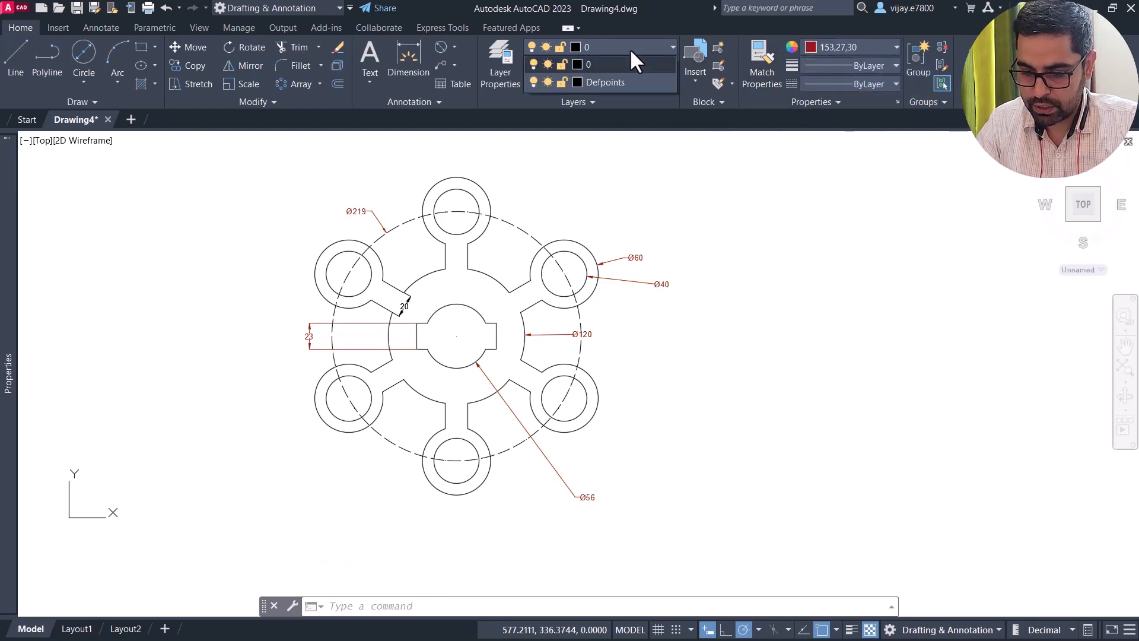
pyautogui.click(605, 83)
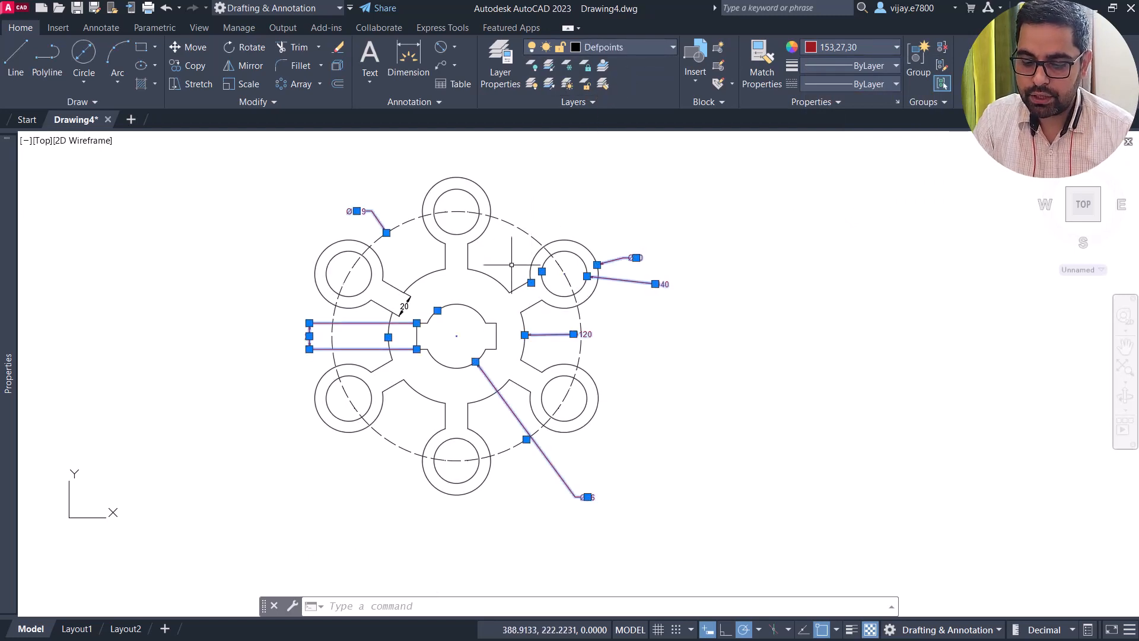
pyautogui.click(540, 248)
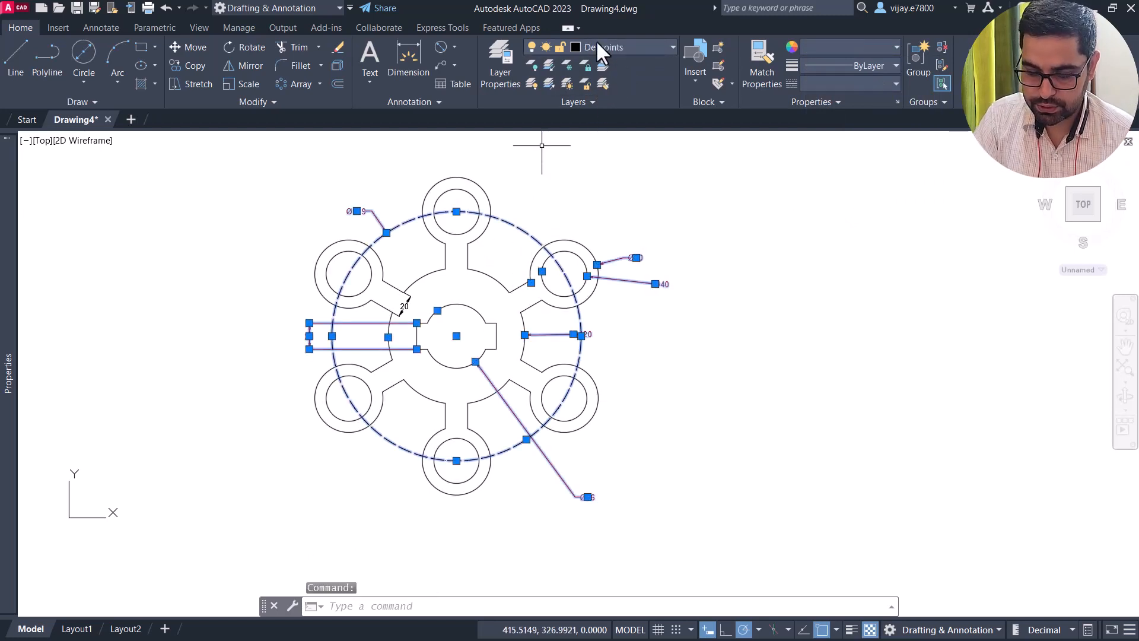
pyautogui.press('Escape')
pyautogui.click(610, 48)
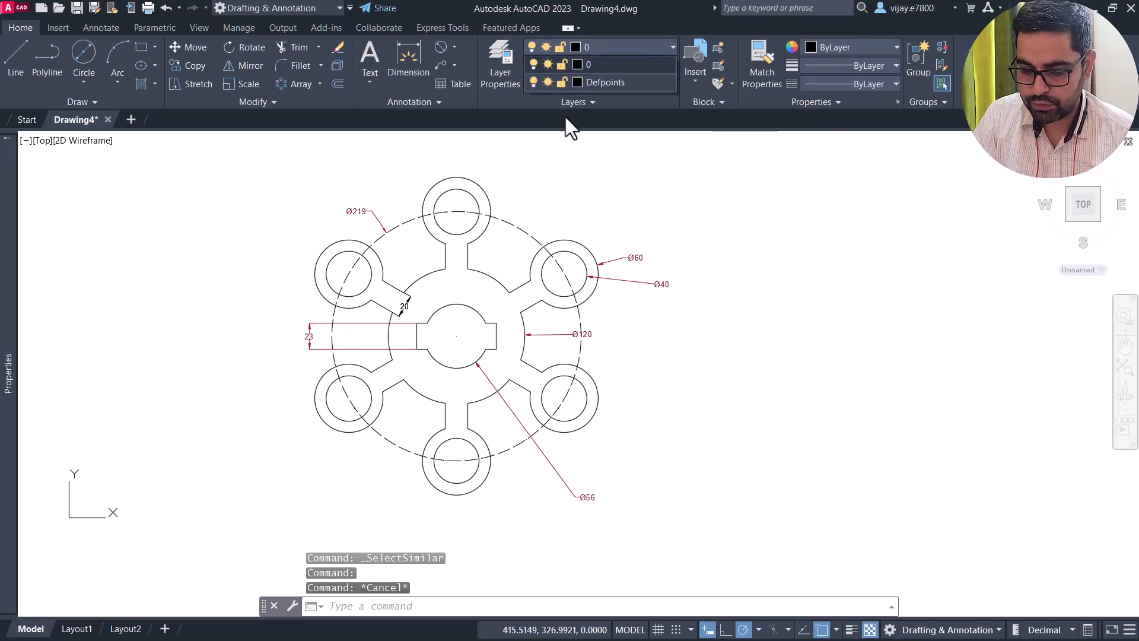
pyautogui.click(534, 81)
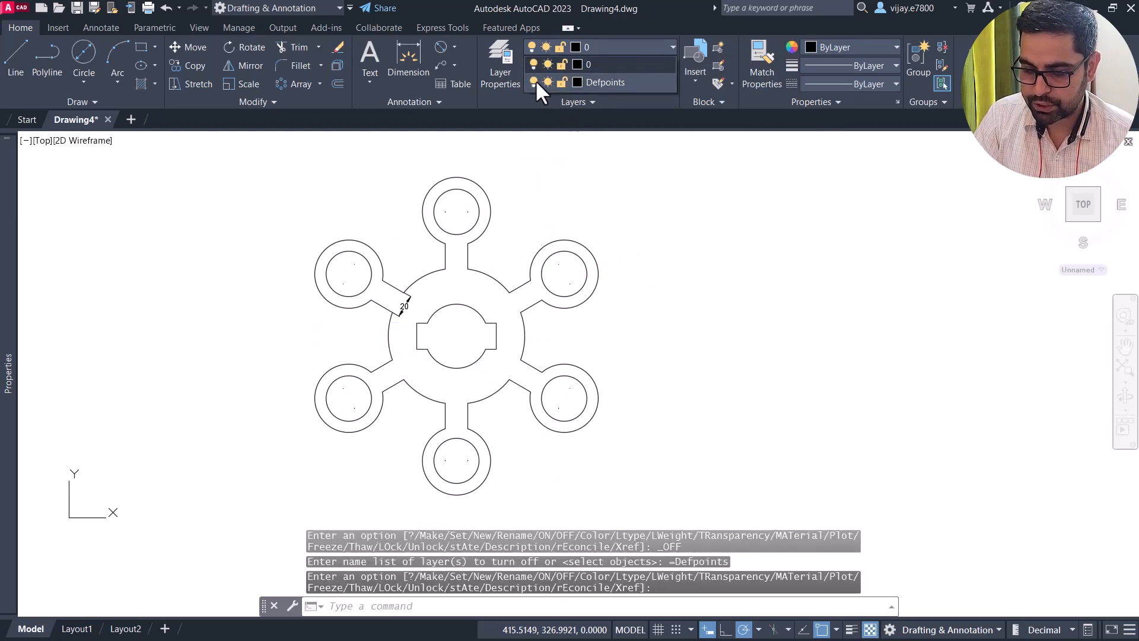
# - Move the aligned width dimension on the upper-left arm to the turned-off Defpoints layer
pyautogui.click(409, 298)
pyautogui.click(405, 303)
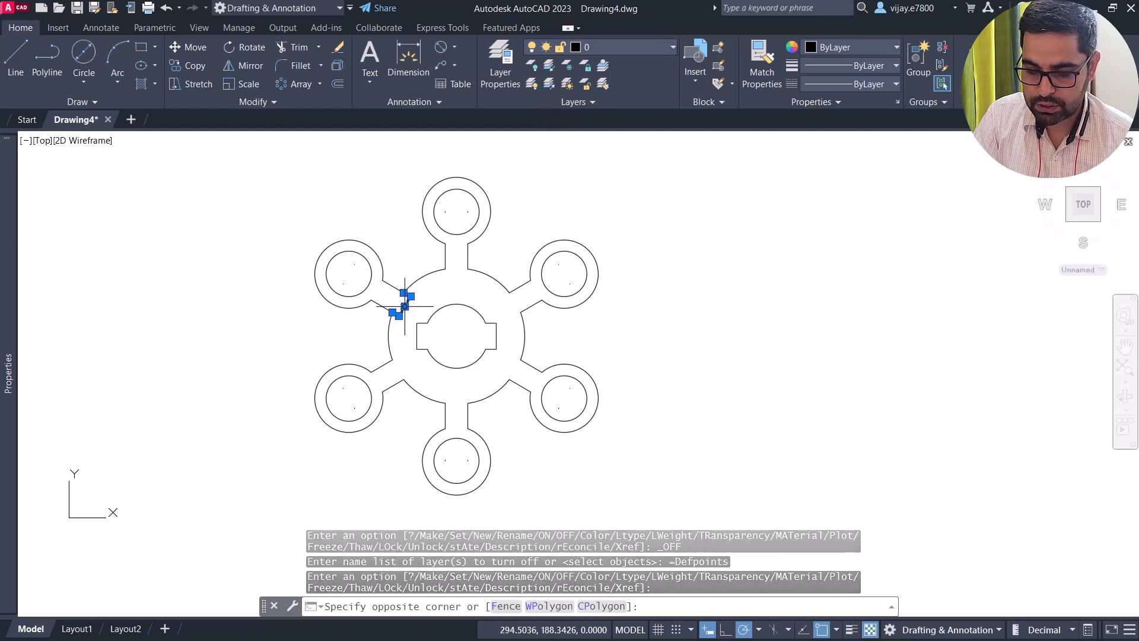
pyautogui.rightClick(418, 304)
pyautogui.press('Escape')
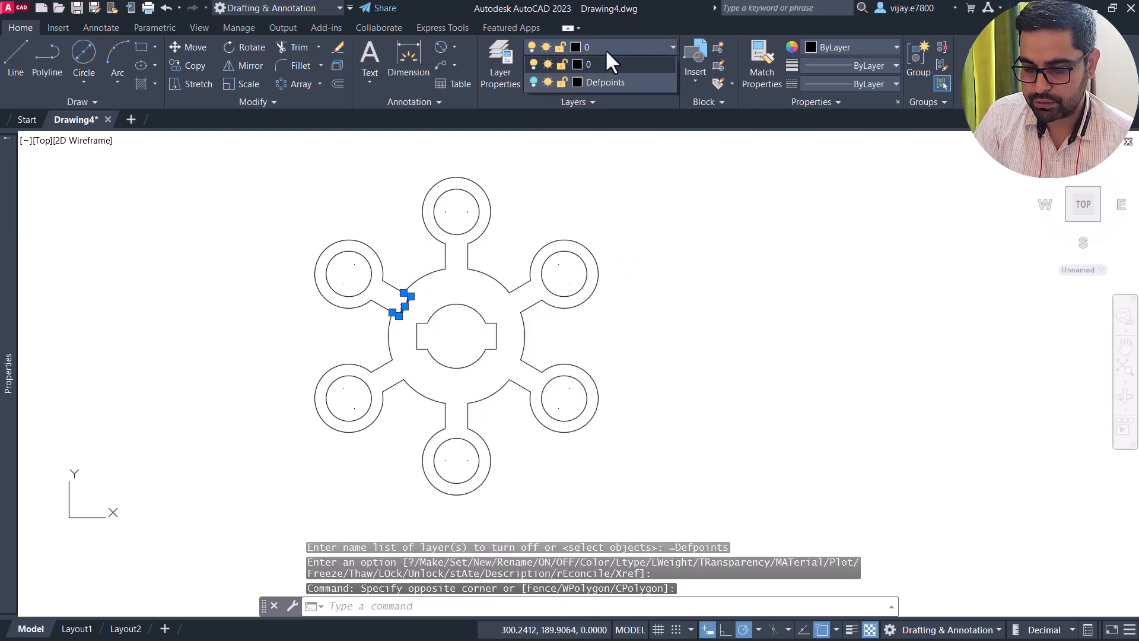
pyautogui.press('Escape')
pyautogui.click(656, 47)
pyautogui.click(656, 91)
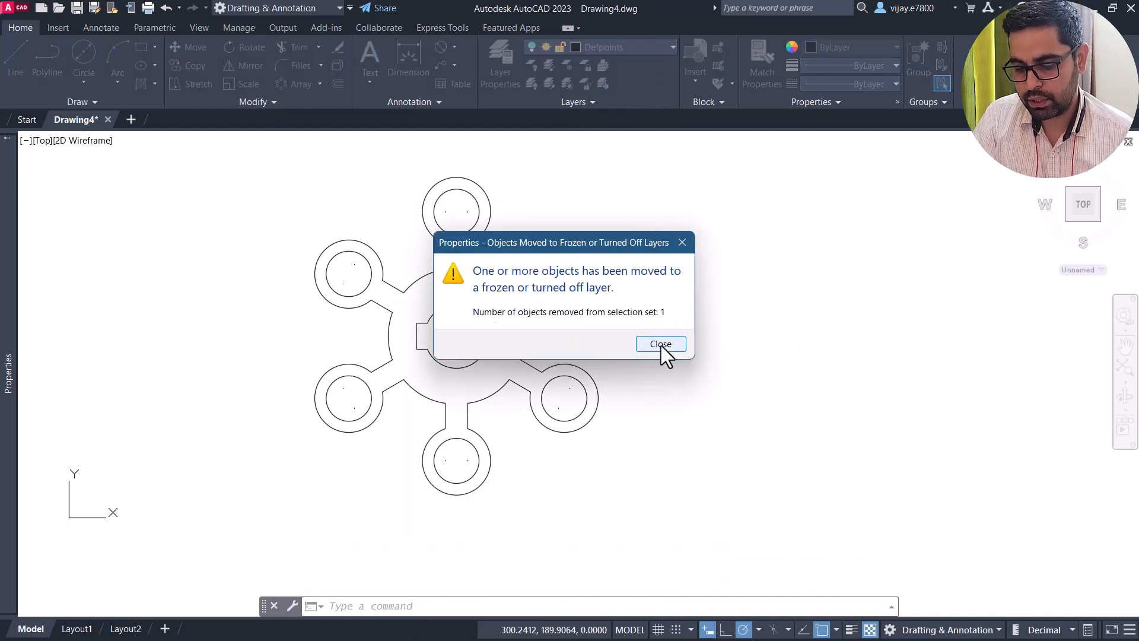
pyautogui.click(660, 344)
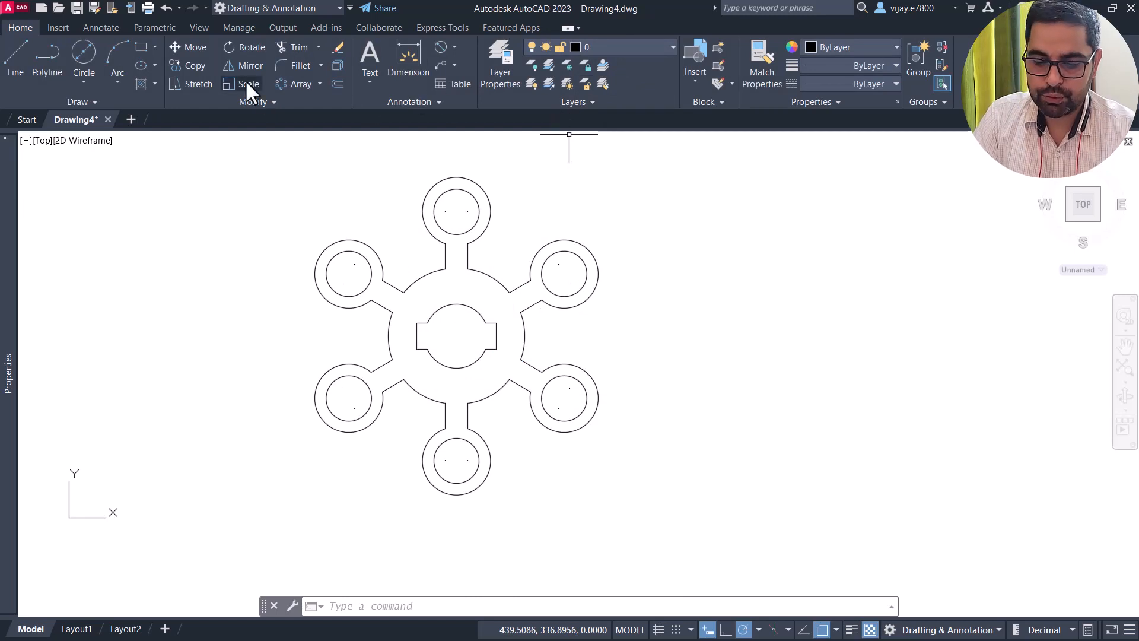
# - Fill the hub, arms and boss rings with a gradient hatch using colors 205,105,40 and 248,246,176
pyautogui.click(143, 83)
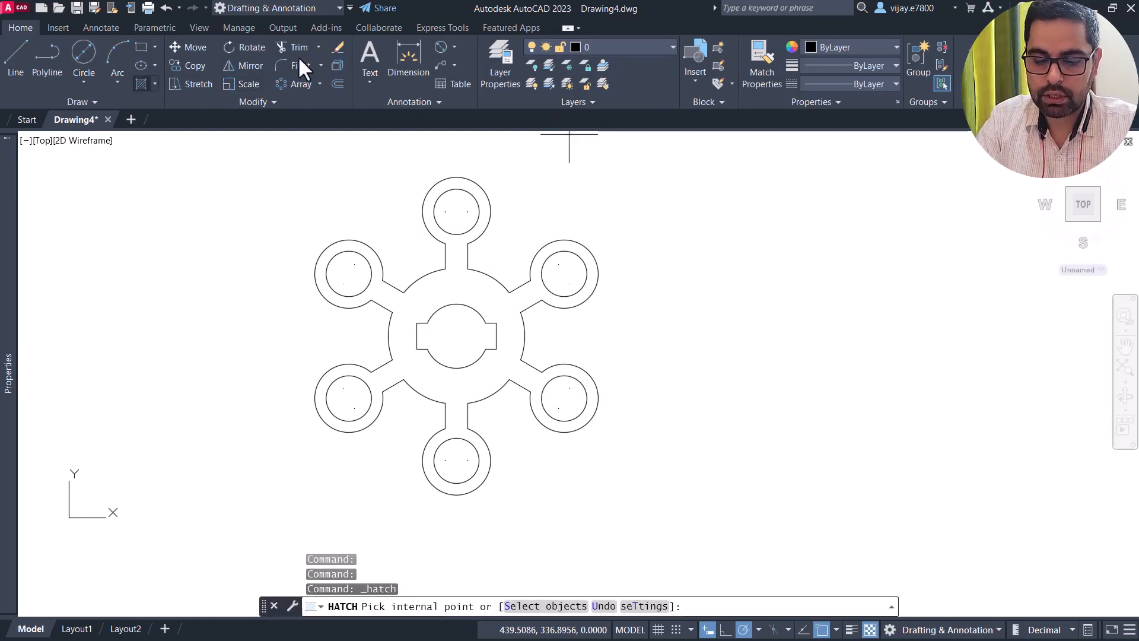
pyautogui.click(407, 46)
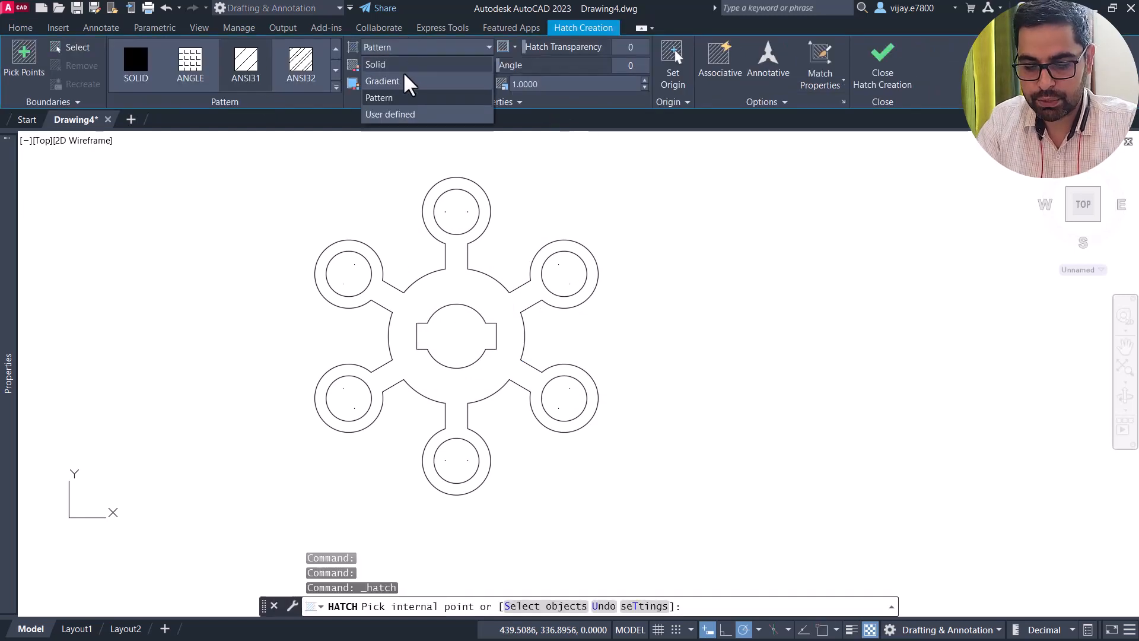
pyautogui.click(401, 80)
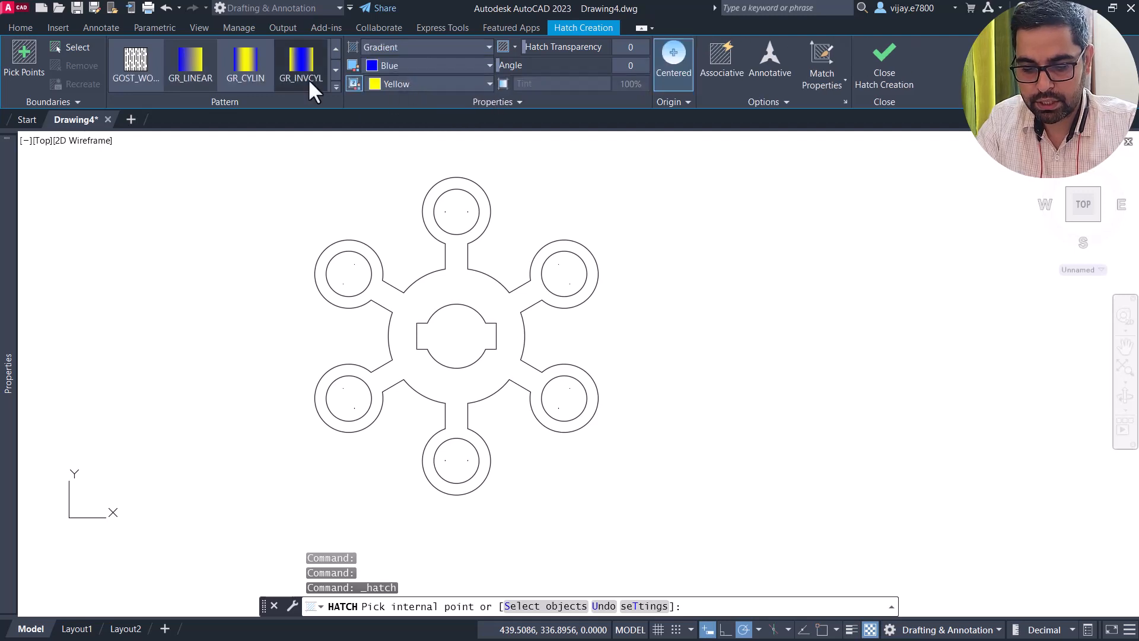
pyautogui.click(407, 64)
pyautogui.click(415, 85)
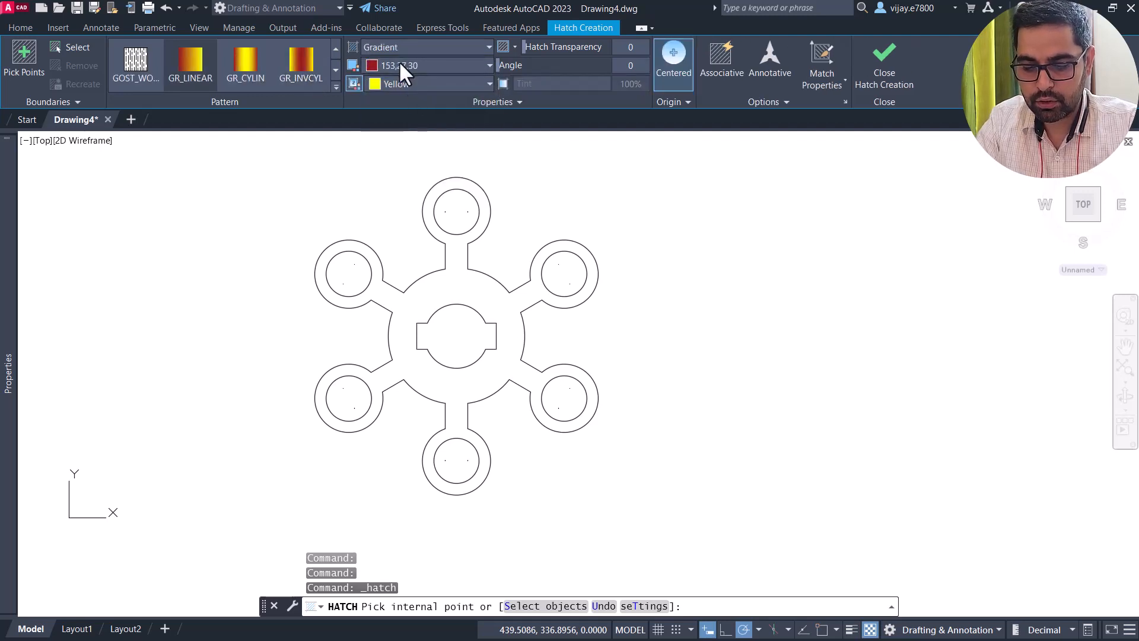
pyautogui.click(399, 63)
pyautogui.click(397, 86)
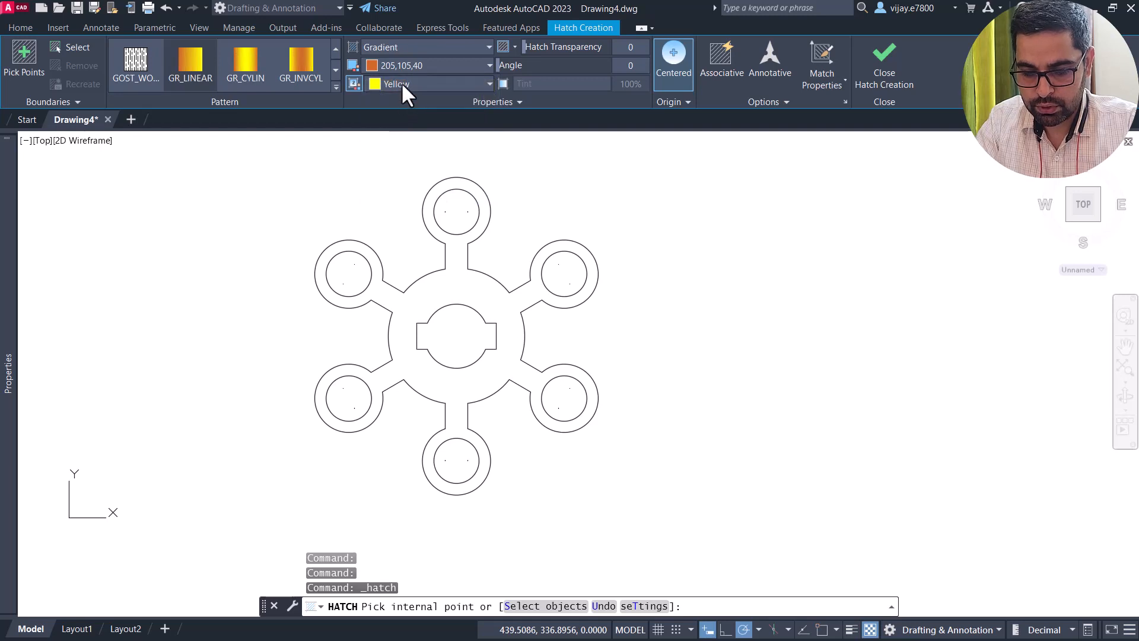
pyautogui.click(401, 83)
pyautogui.click(393, 158)
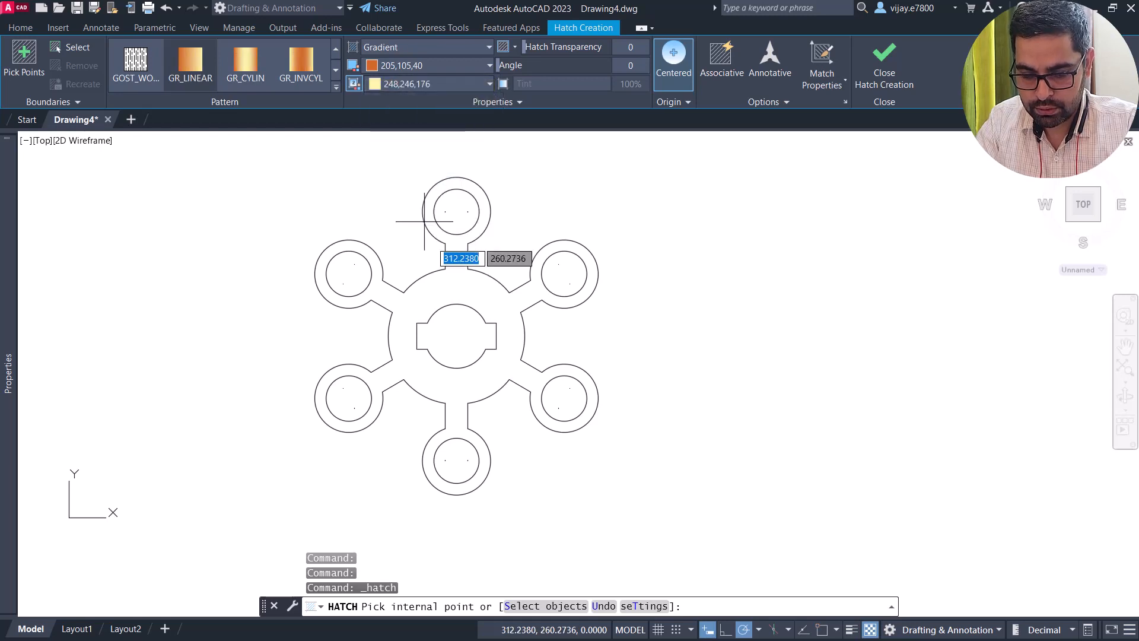
pyautogui.click(450, 287)
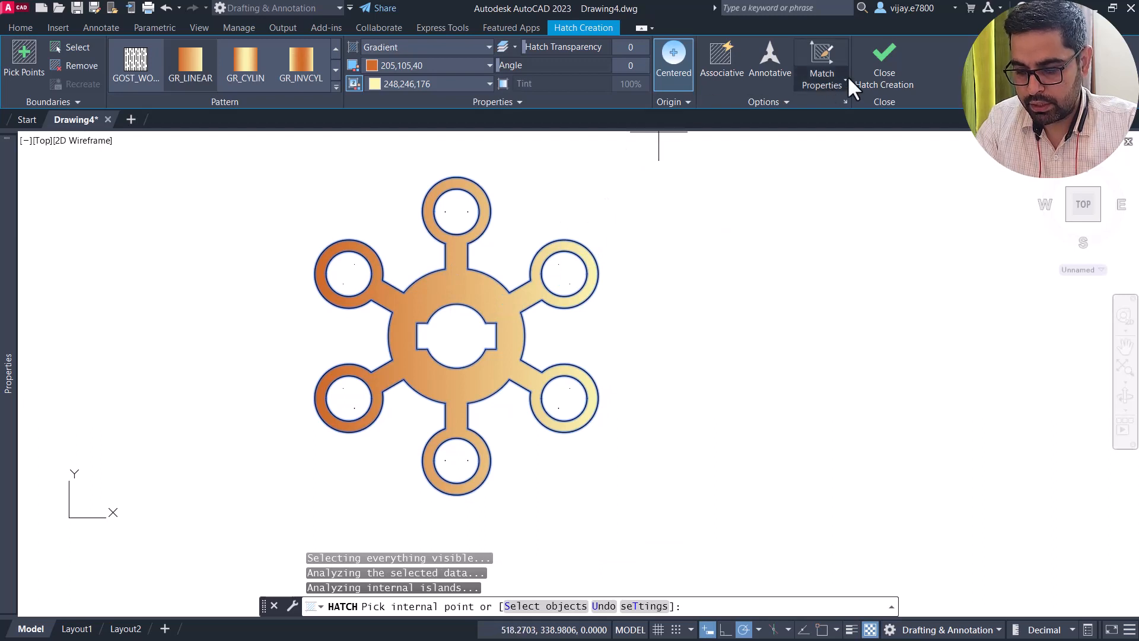
pyautogui.click(884, 62)
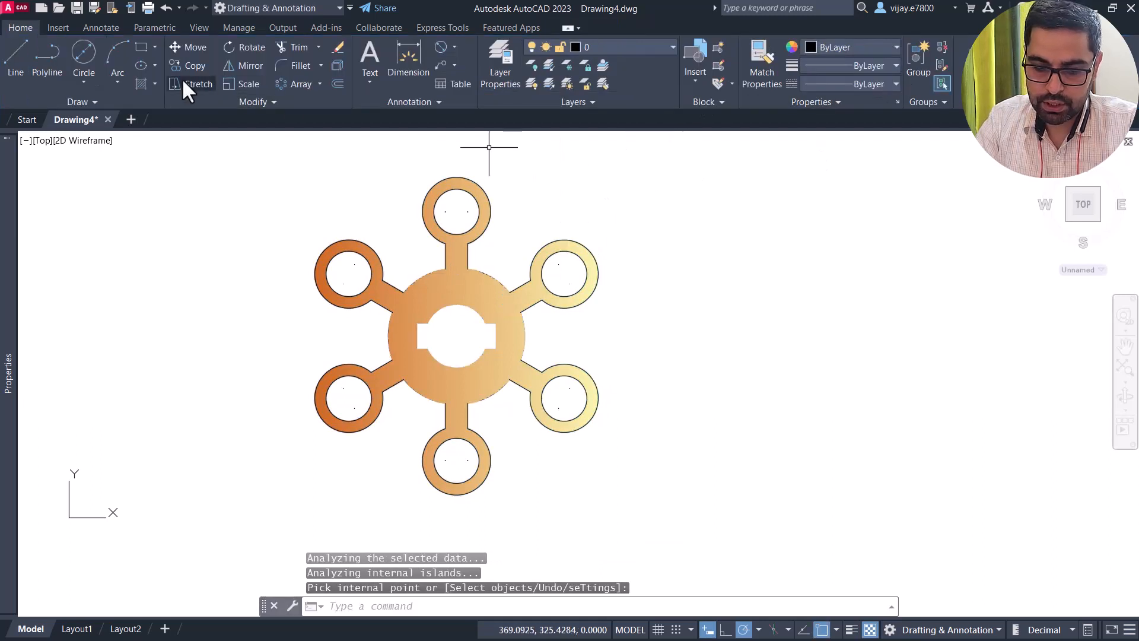
# - Start a gradient hatch with colors 153,27,30 and 255,255,255 and the GR_INVSPH pattern
pyautogui.click(142, 81)
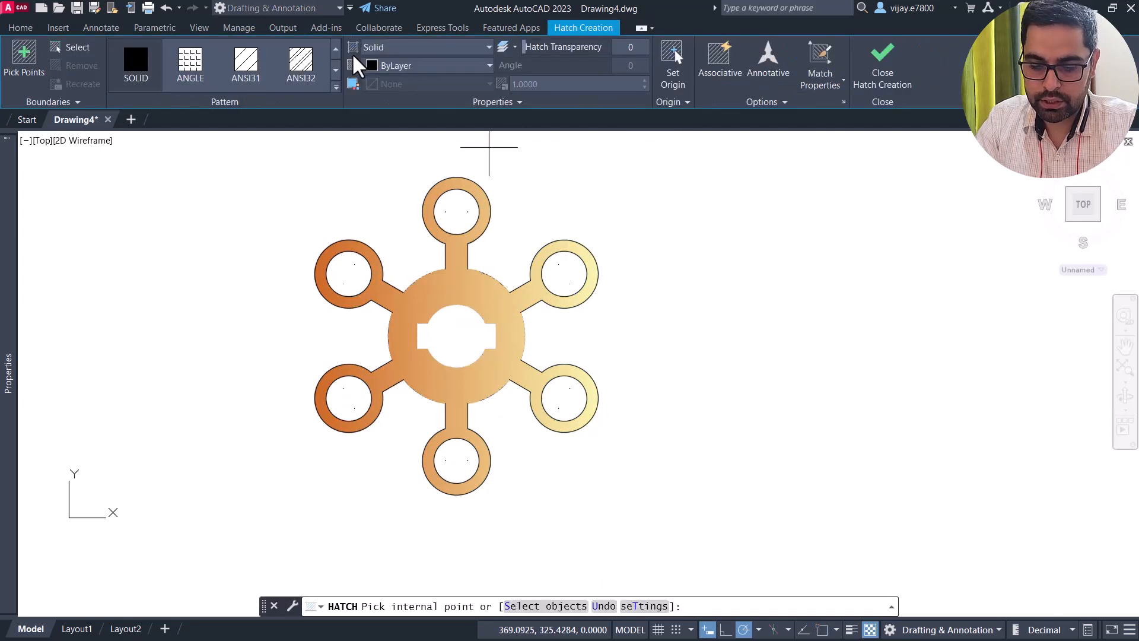
pyautogui.click(379, 48)
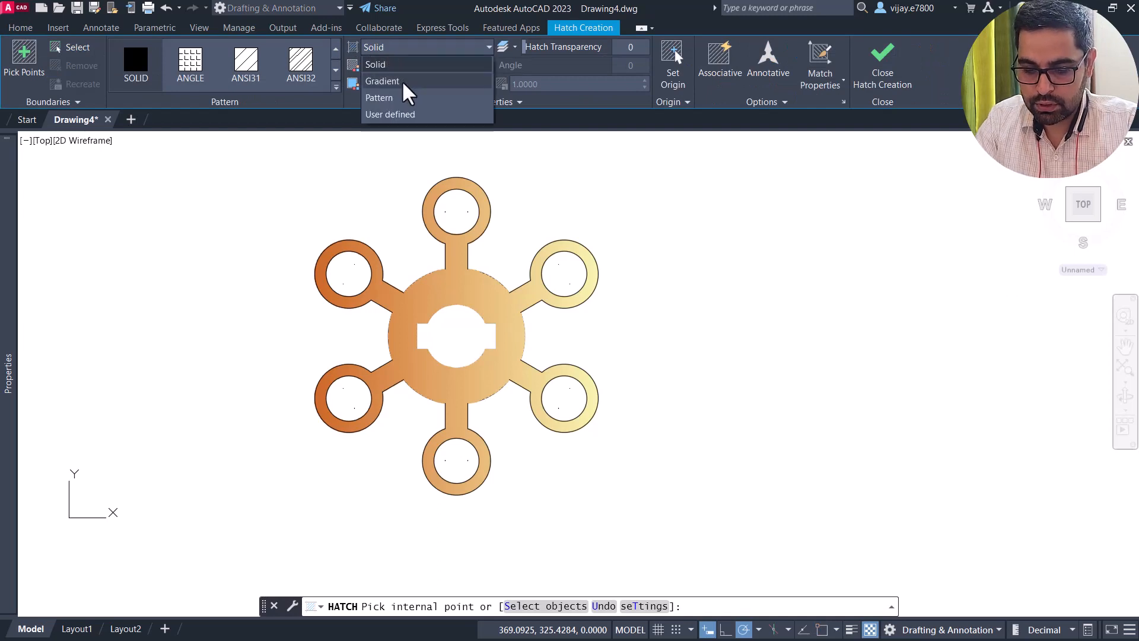
pyautogui.click(401, 80)
pyautogui.click(403, 64)
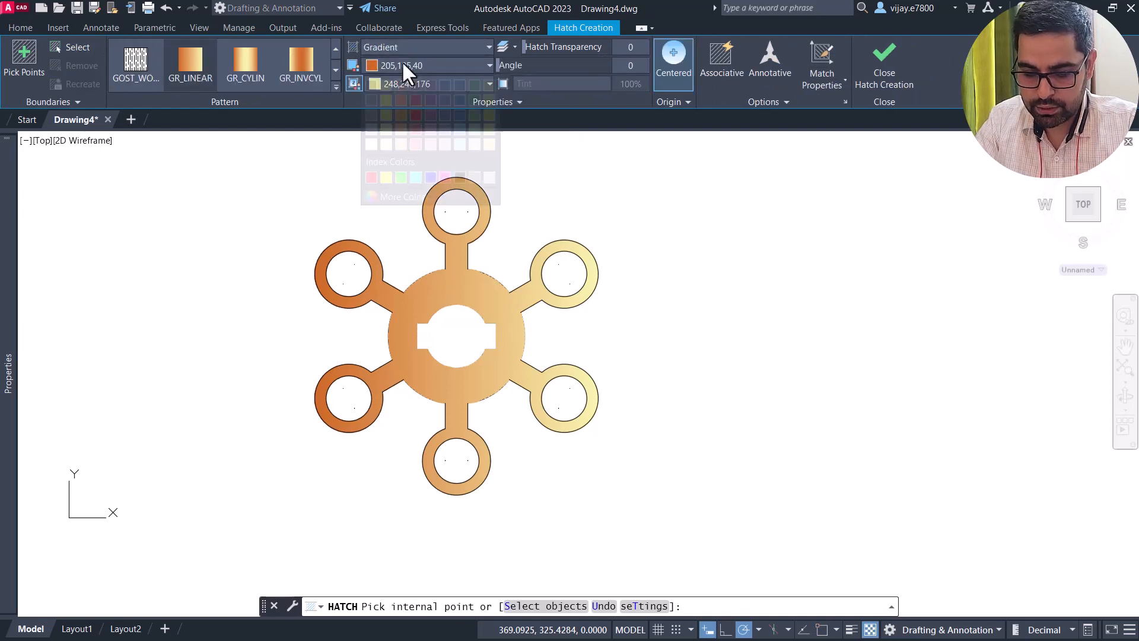
pyautogui.click(417, 83)
pyautogui.click(410, 83)
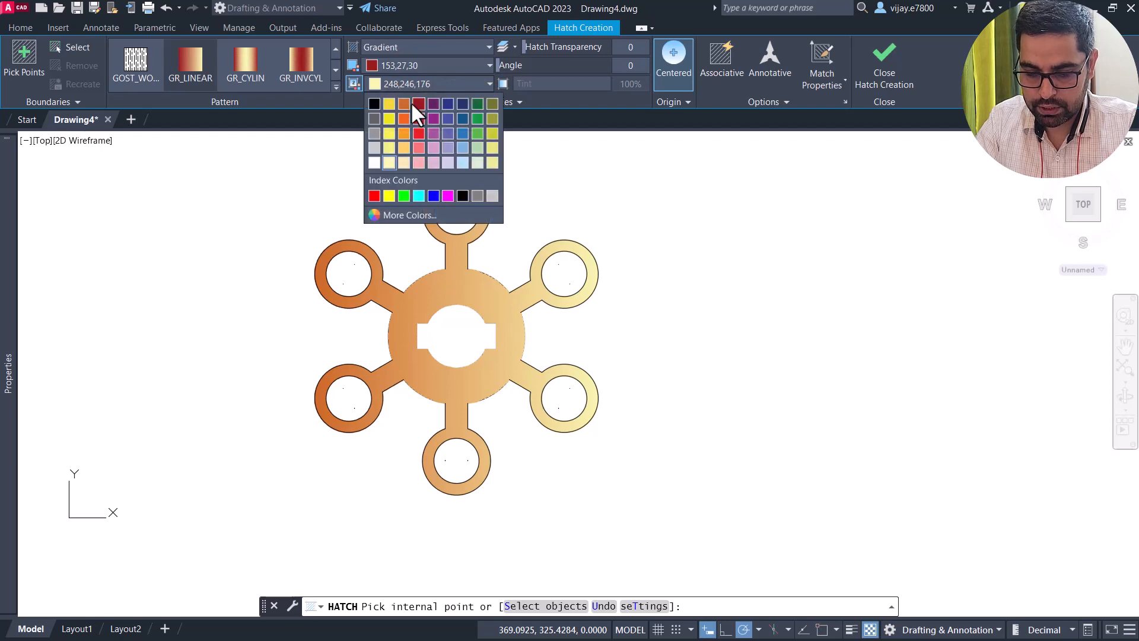
pyautogui.click(373, 162)
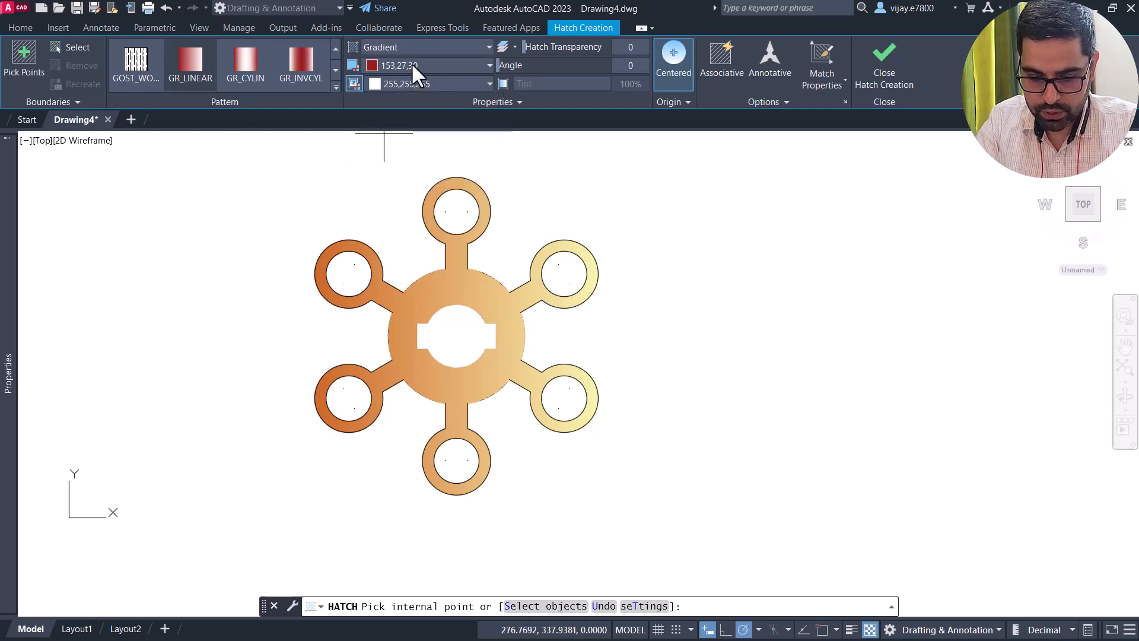
pyautogui.click(332, 88)
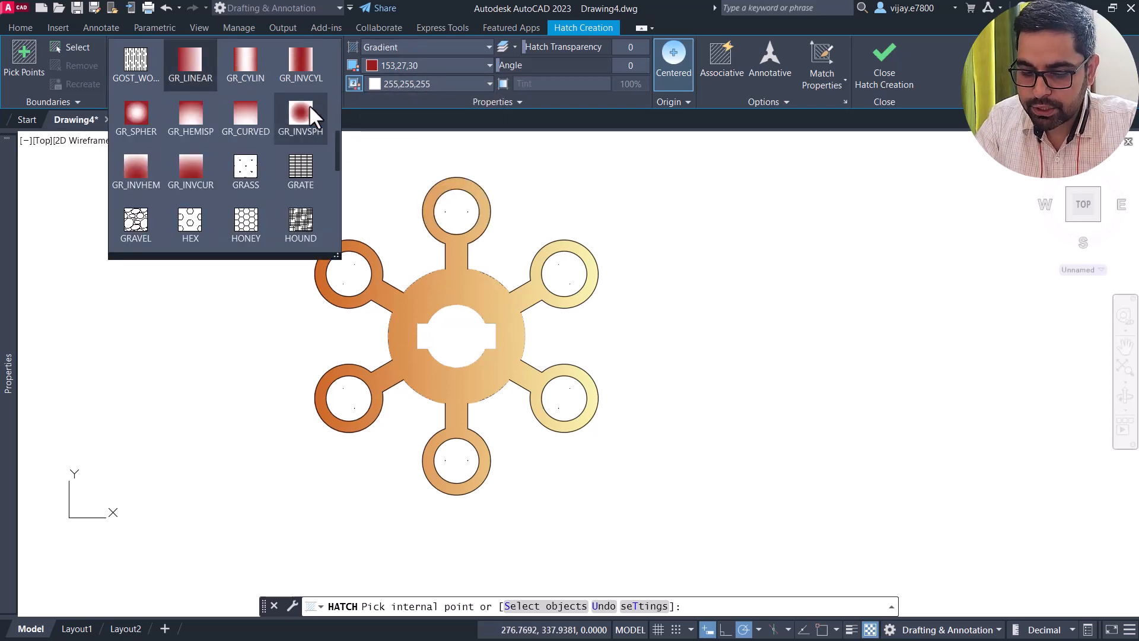
pyautogui.click(299, 116)
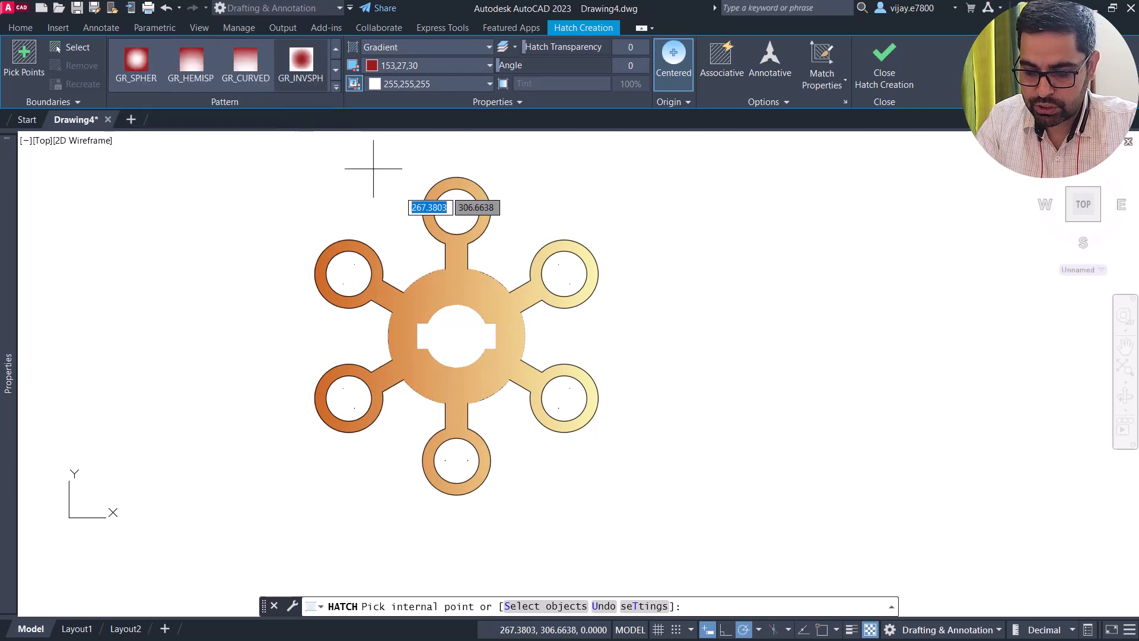
# - Fill the six boss holes and the central keyed bore with the gradient and finish the hatch
pyautogui.click(457, 214)
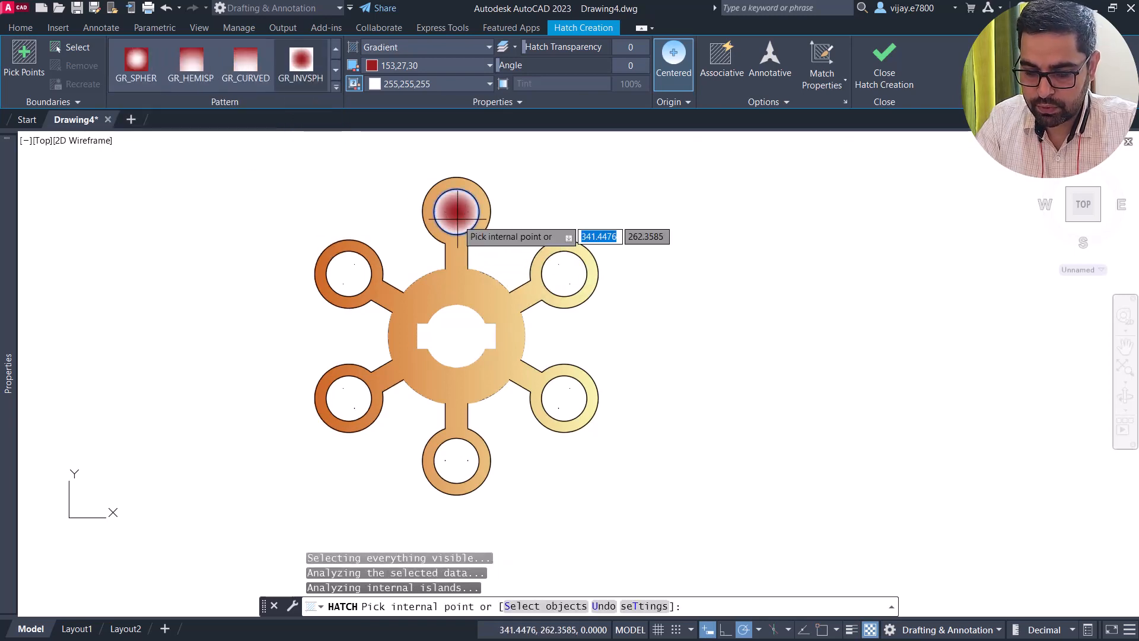
pyautogui.click(564, 269)
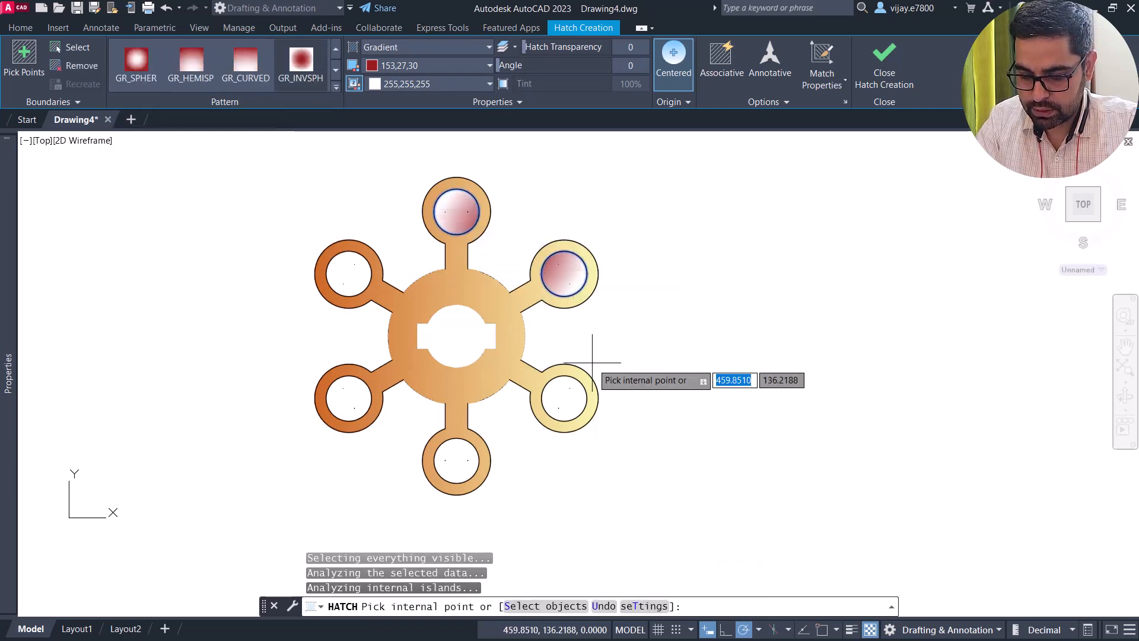
pyautogui.click(565, 394)
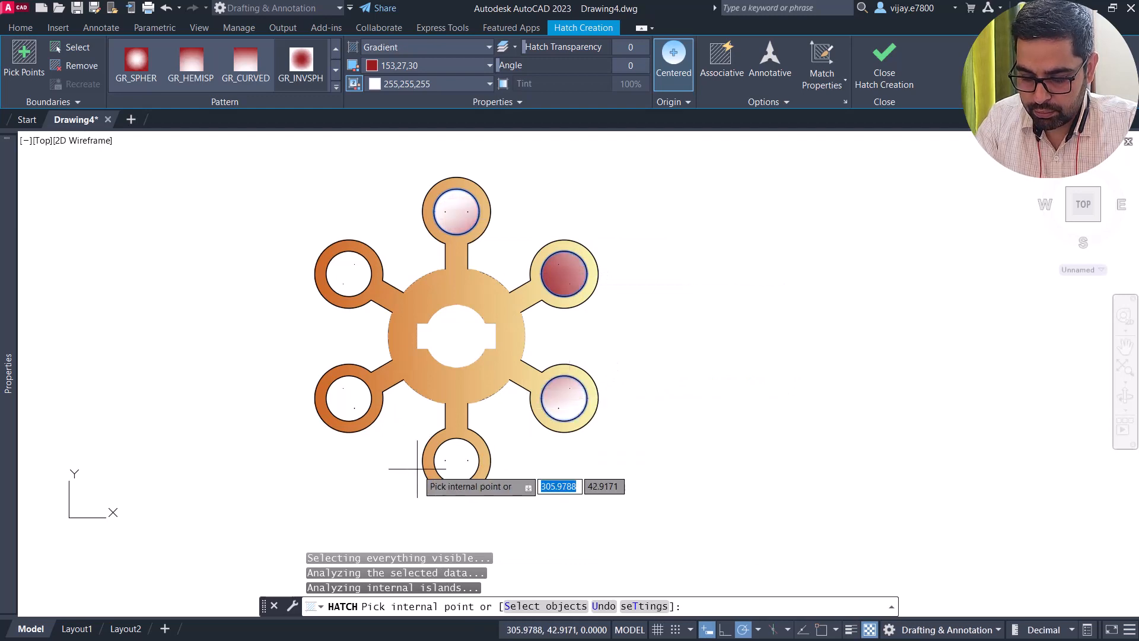
pyautogui.click(448, 459)
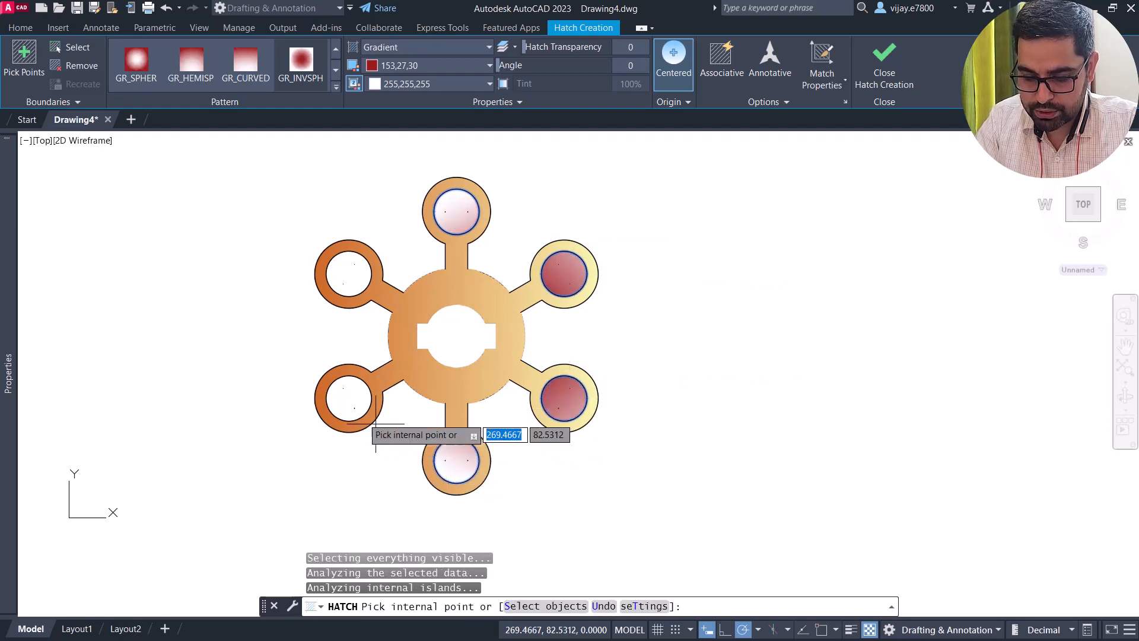
pyautogui.click(355, 404)
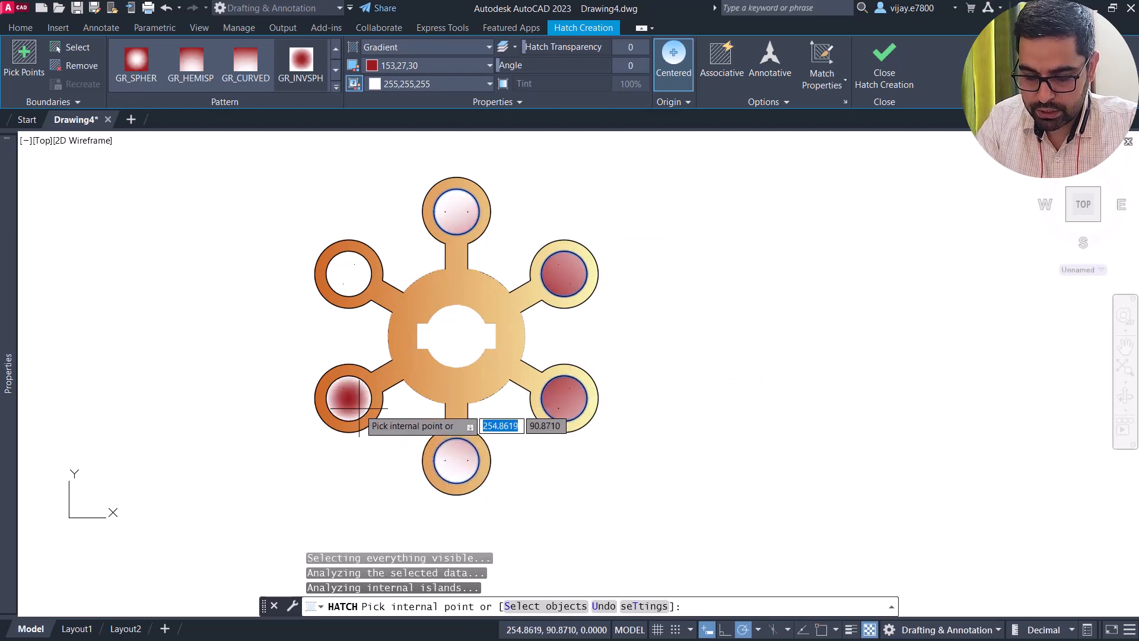
pyautogui.click(347, 264)
pyautogui.click(459, 325)
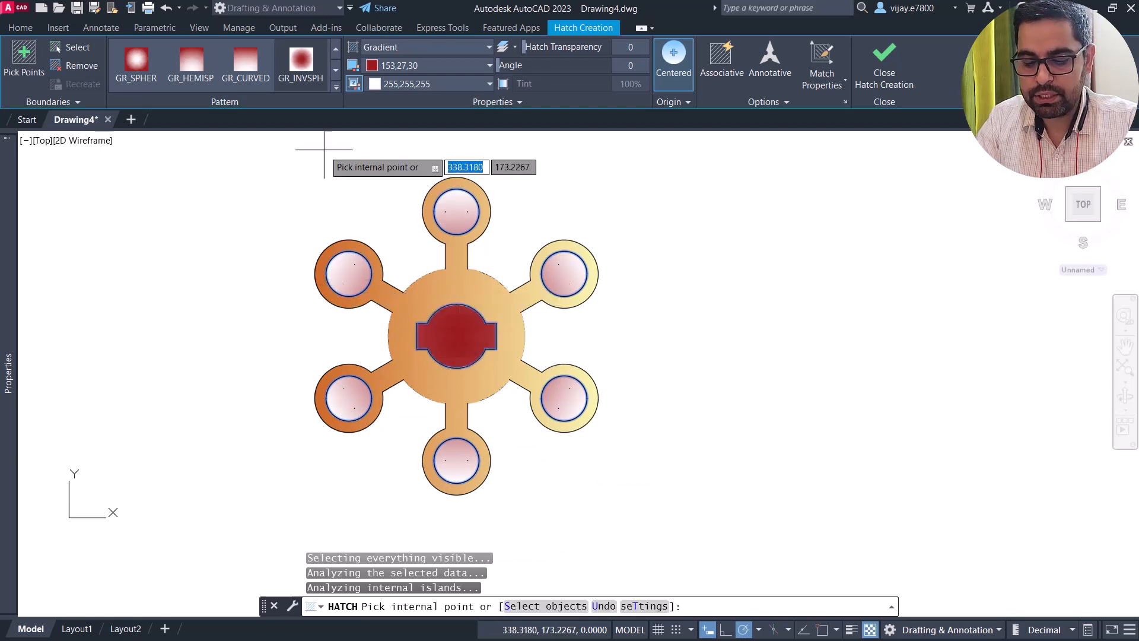
pyautogui.click(878, 62)
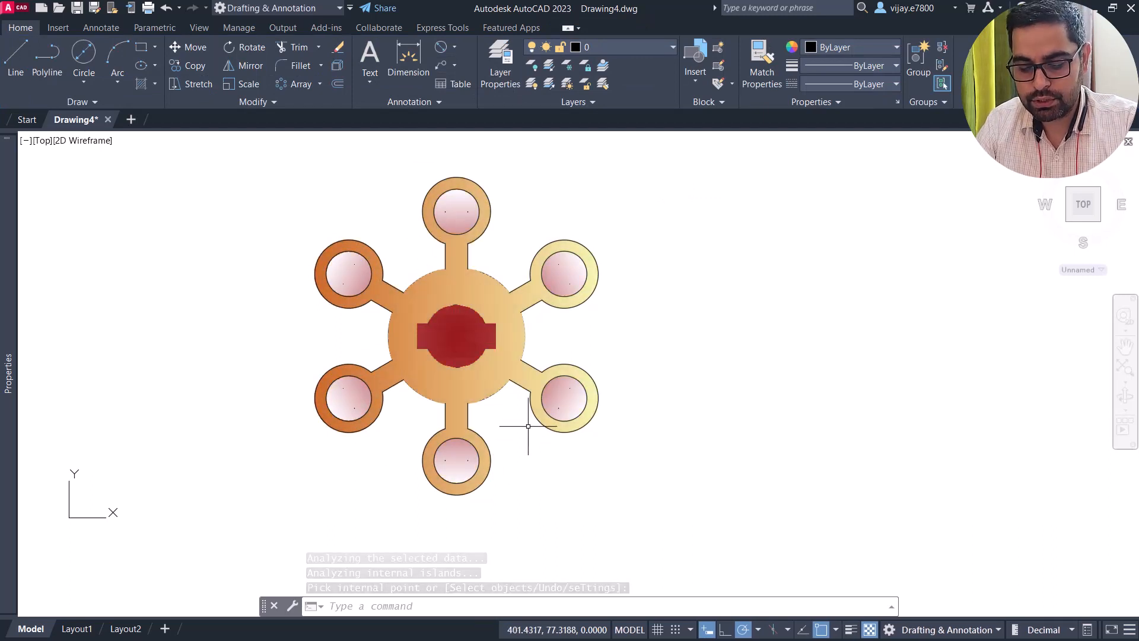
# - Change the gradient pattern of the boss-hole and bore hatch to GR_SPHER
pyautogui.click(557, 276)
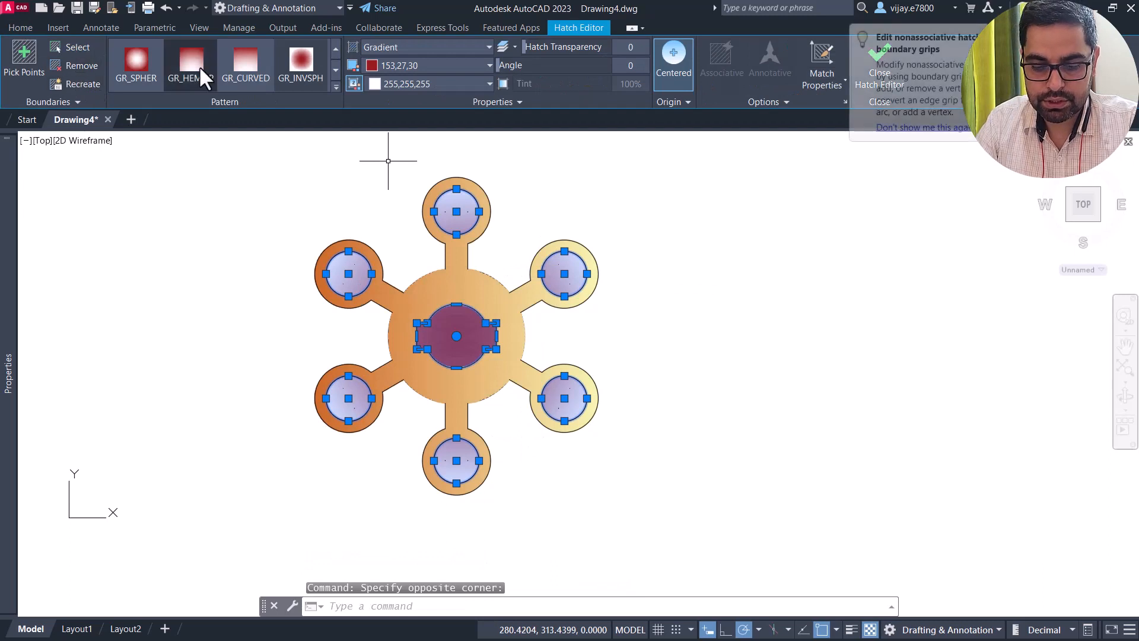
pyautogui.click(242, 66)
pyautogui.click(136, 66)
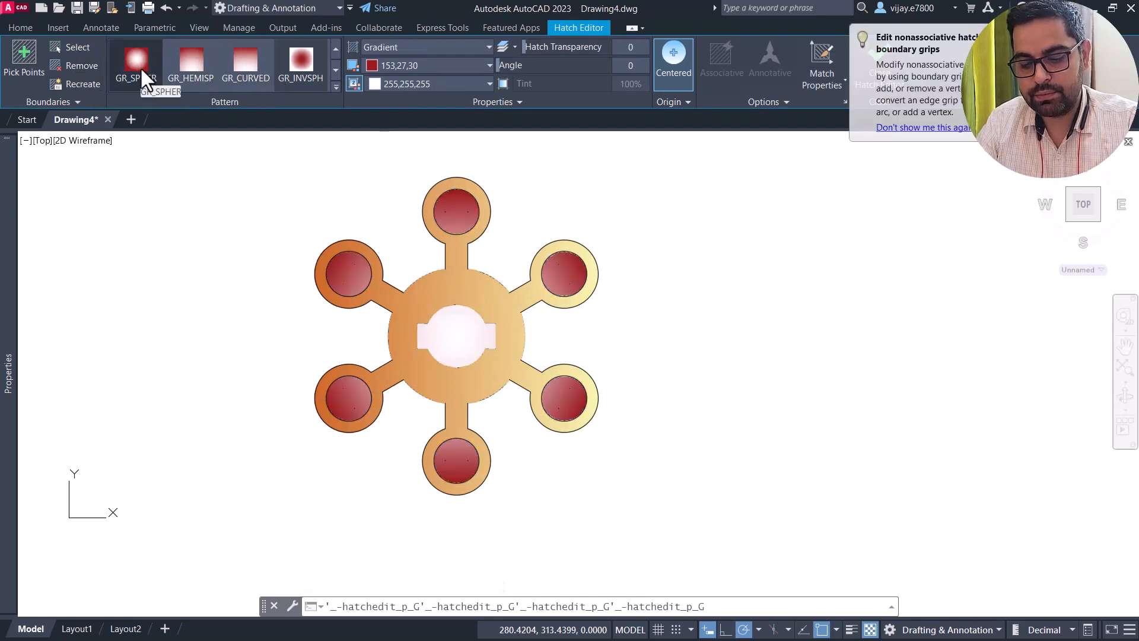
pyautogui.click(336, 85)
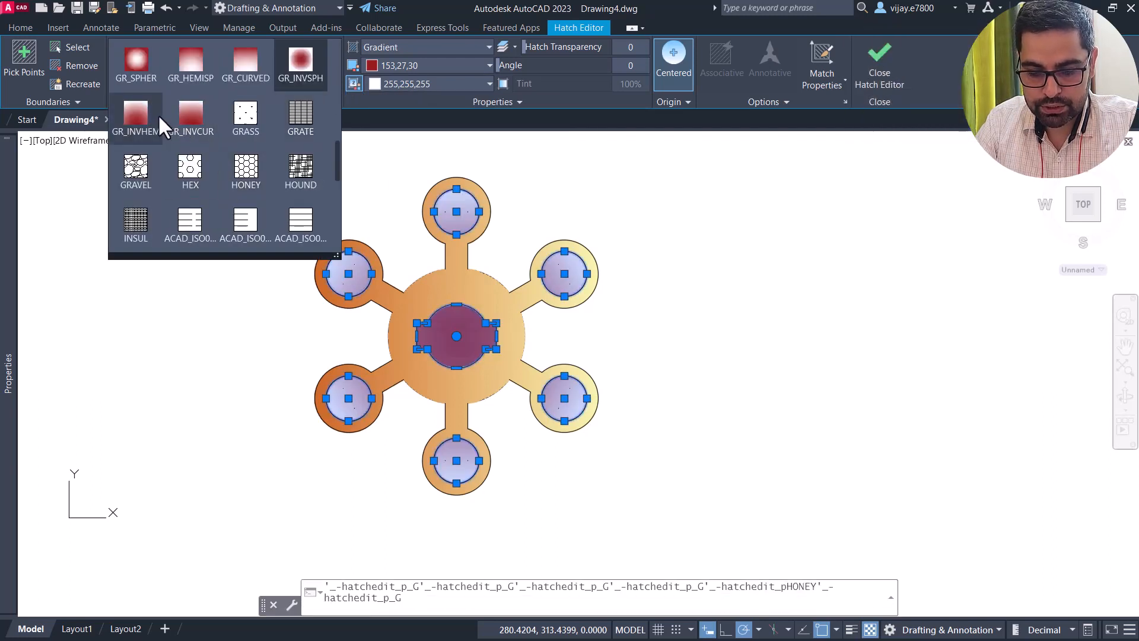
pyautogui.click(158, 65)
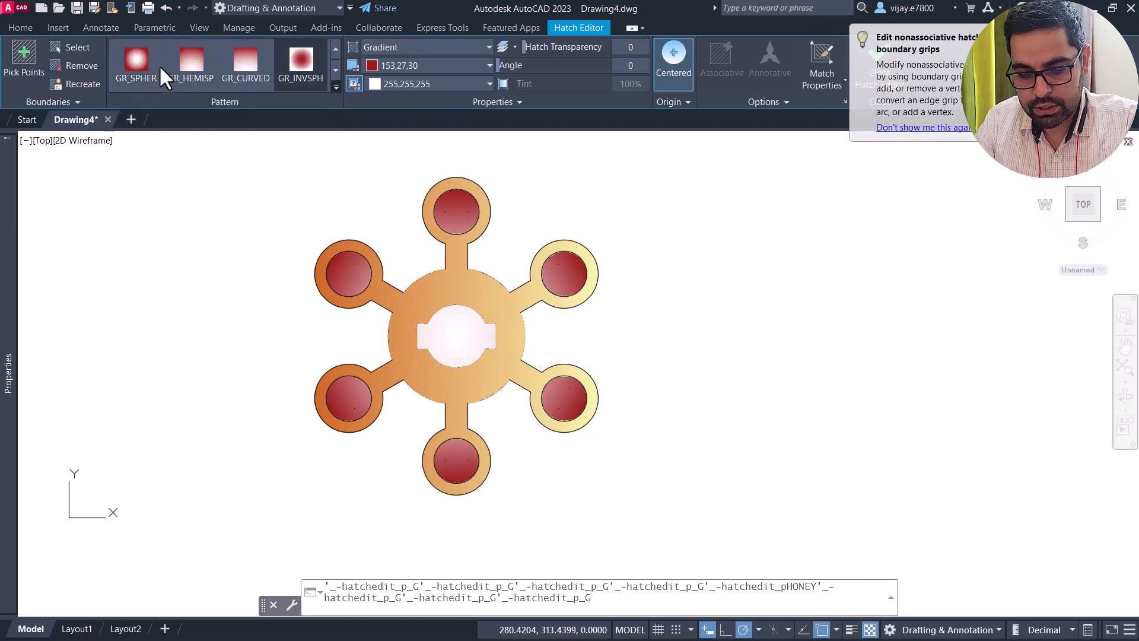
# - Set the second gradient color of the boss-hole and bore hatch to 205,105,40 and deselect it
pyautogui.click(406, 83)
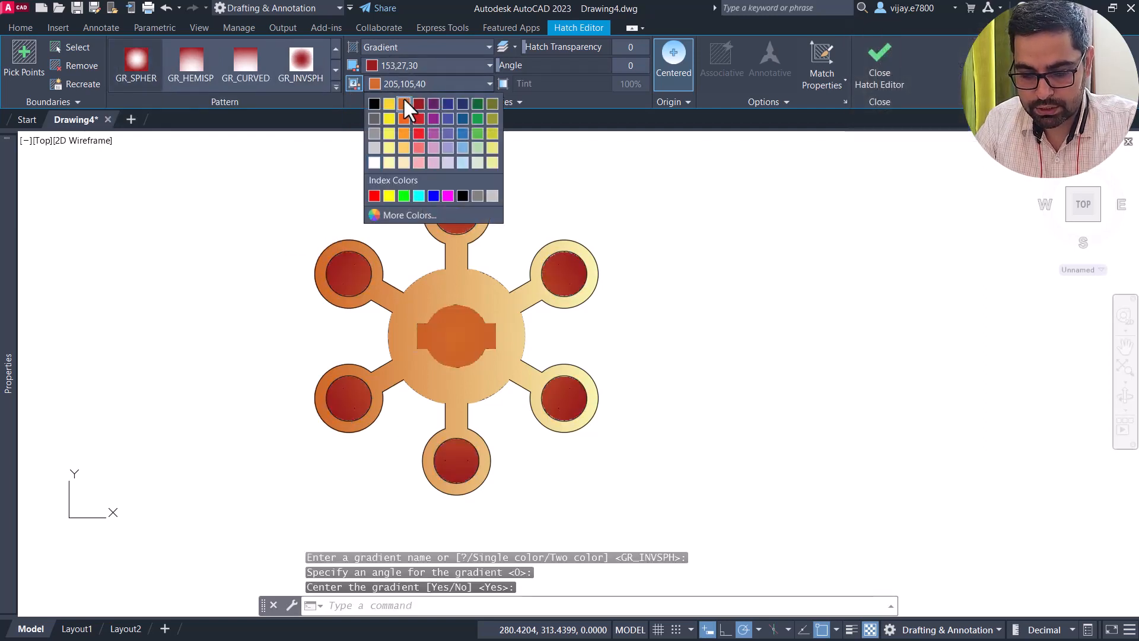
pyautogui.click(404, 102)
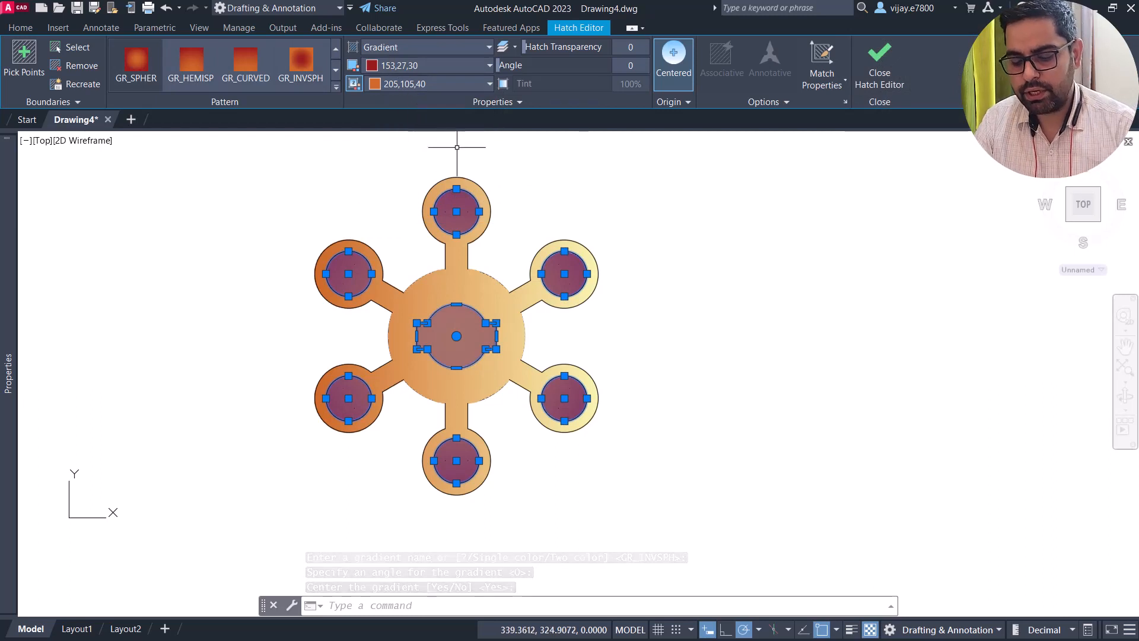
pyautogui.press('Escape')
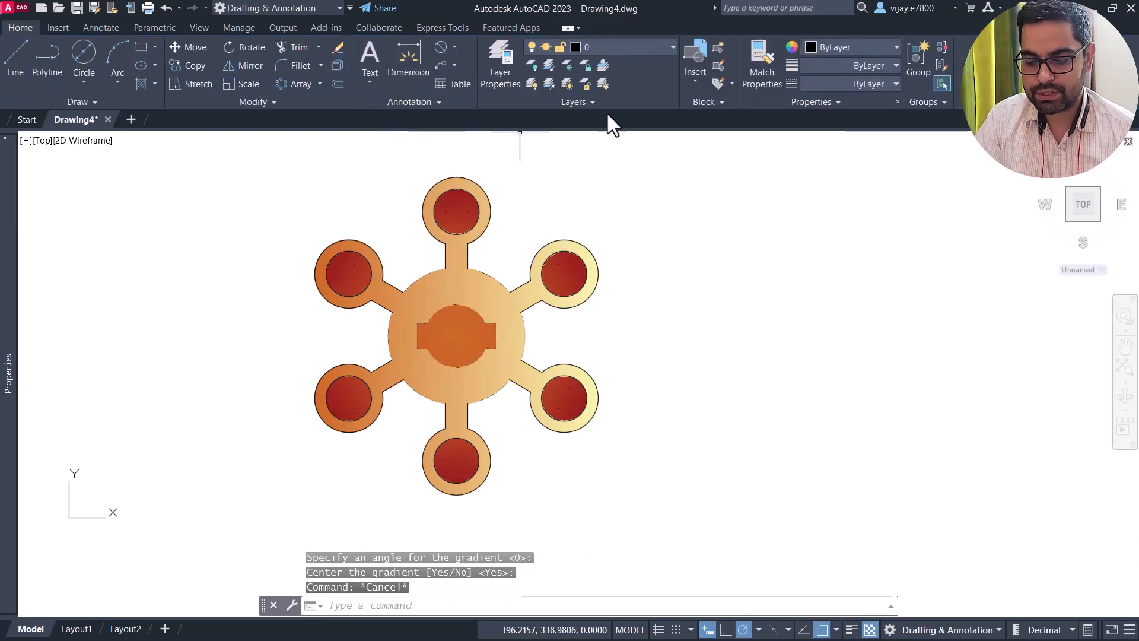
# - Turn the Defpoints layer with the dimensions back on
pyautogui.click(657, 47)
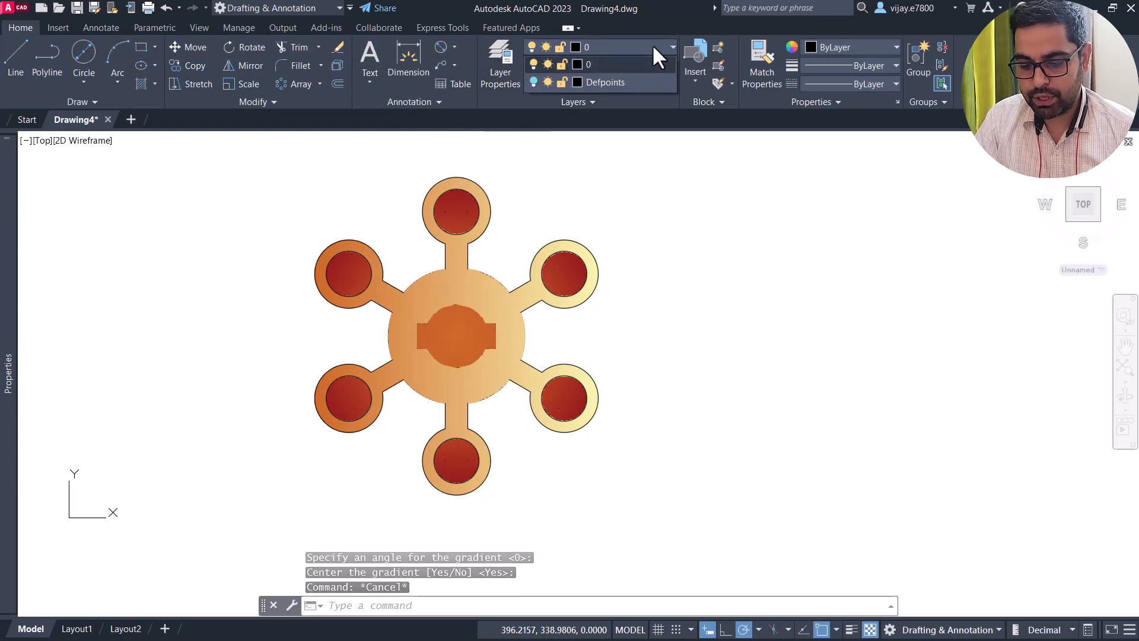
pyautogui.click(533, 82)
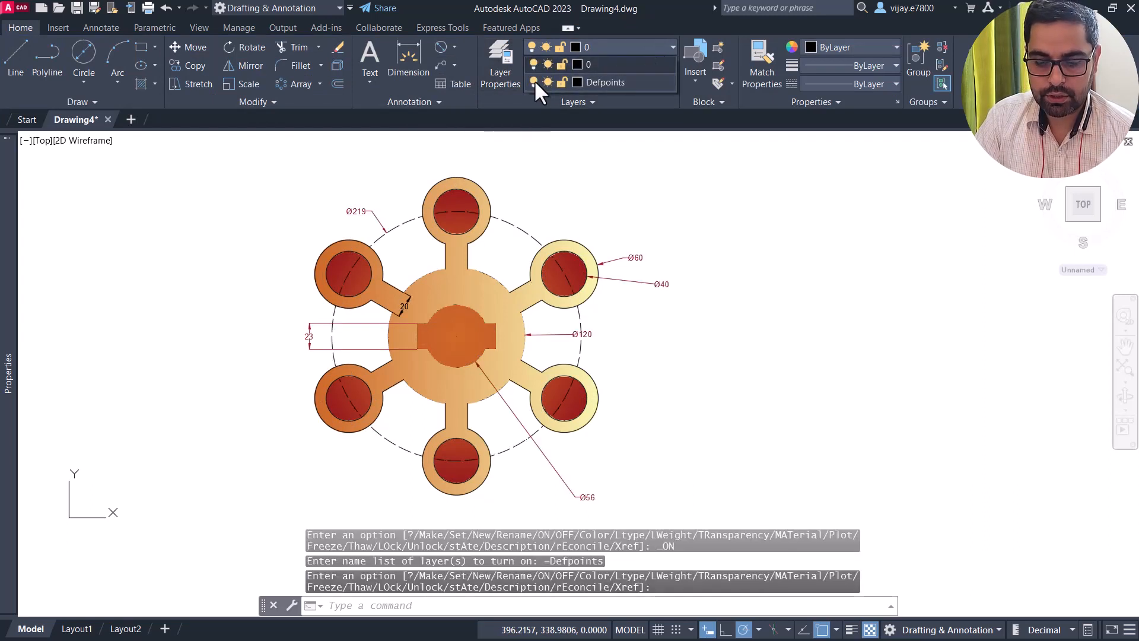